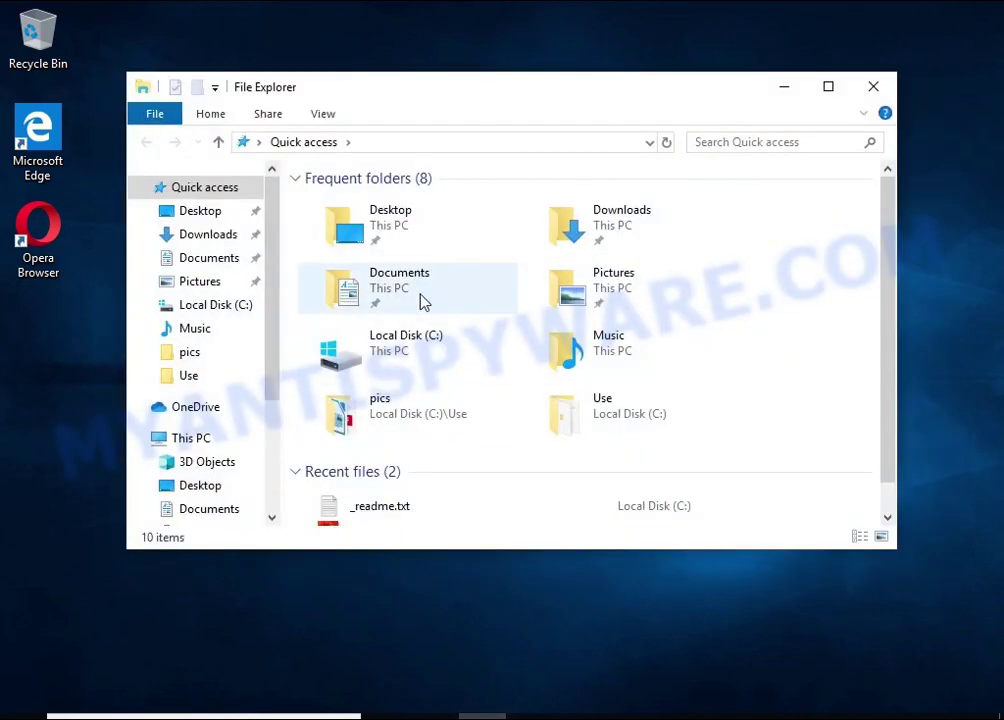
Step: Open Documents and try opening the encrypted [MS-OGRAPH]-180828.docx.ooxa file, which no app handles
{"action": "double_click", "coordinate": [417, 271]}
{"action": "double_click", "coordinate": [365, 276]}
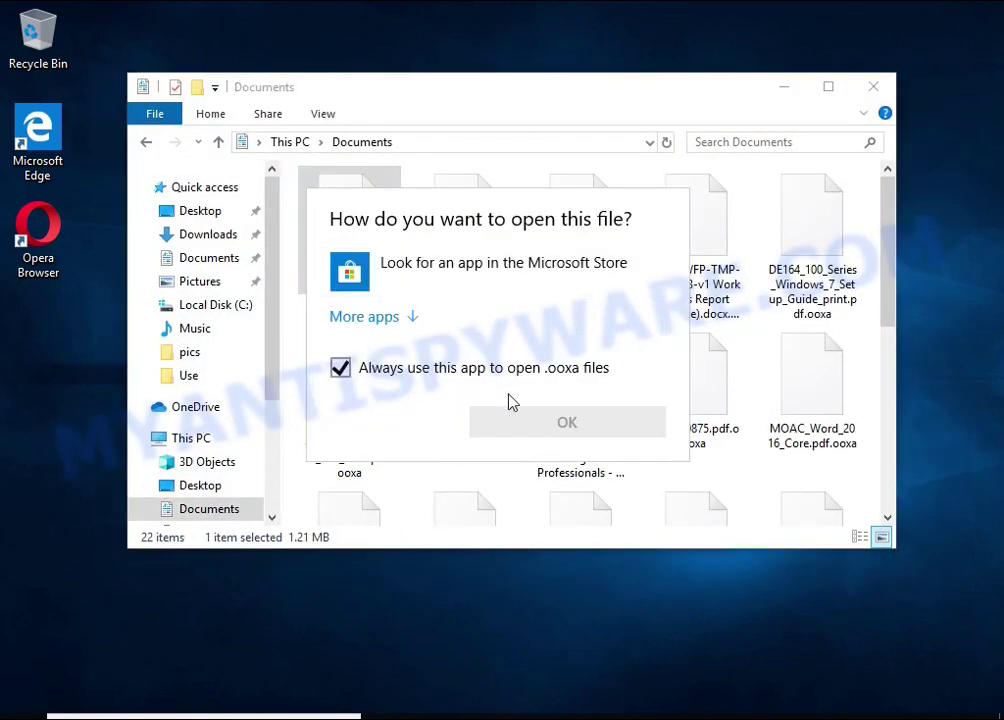
{"action": "left_click", "coordinate": [731, 285]}
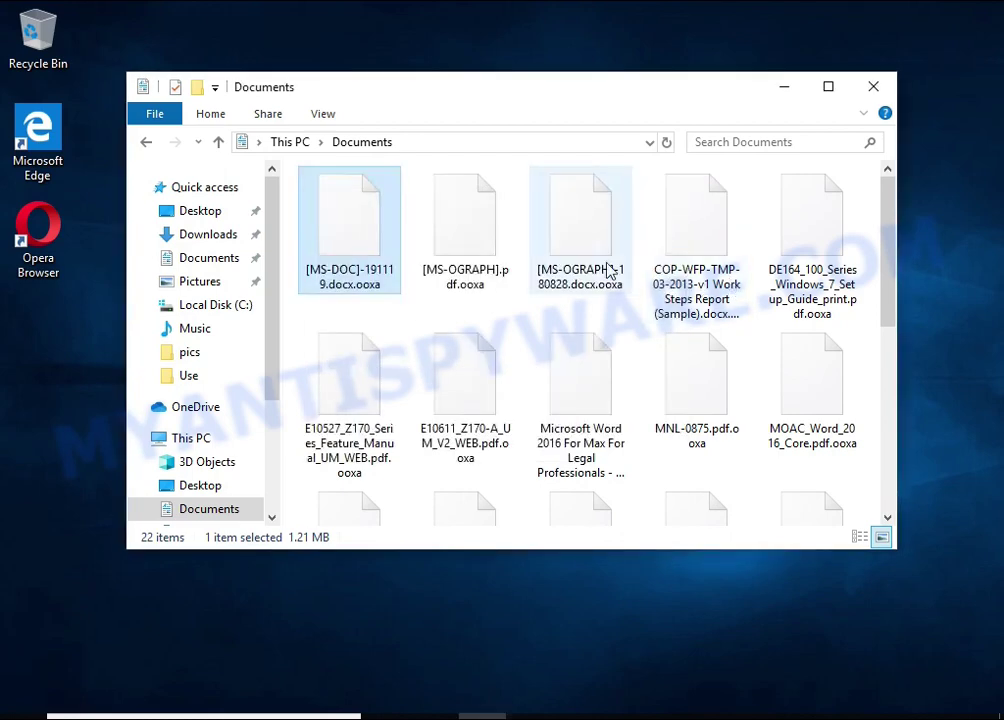
{"action": "double_click", "coordinate": [594, 253]}
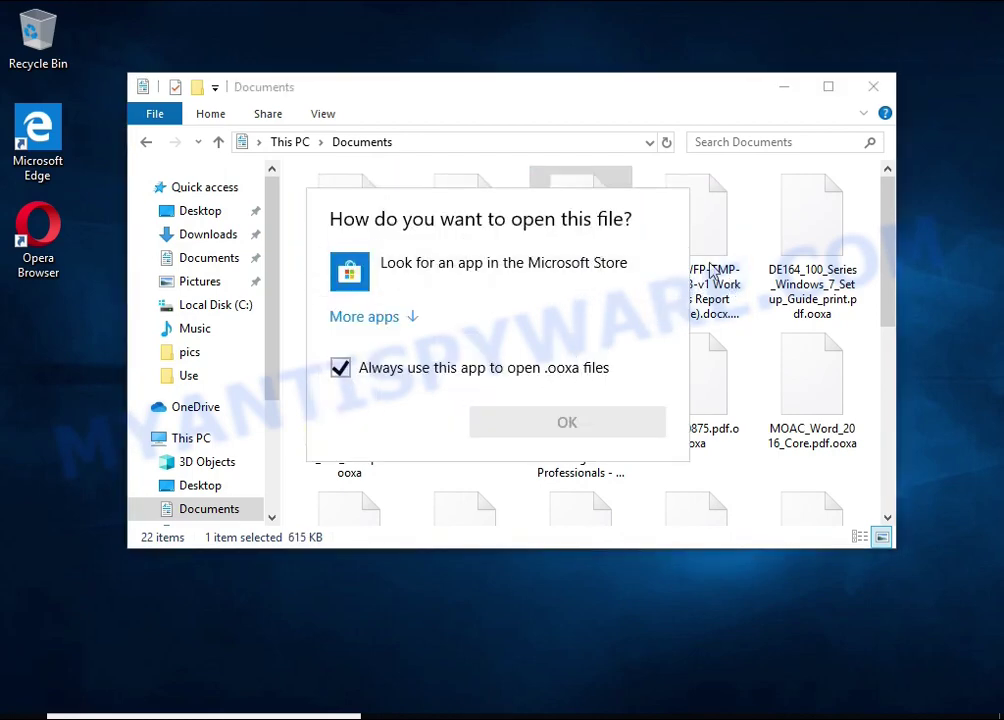
{"action": "left_click", "coordinate": [715, 208]}
Step: Rename [MS-OGRAPH].pdf.ooxa to [MS-OGRAPH].pdf, accepting the extension-change warning
{"action": "left_click", "coordinate": [470, 205]}
{"action": "right_click", "coordinate": [465, 197]}
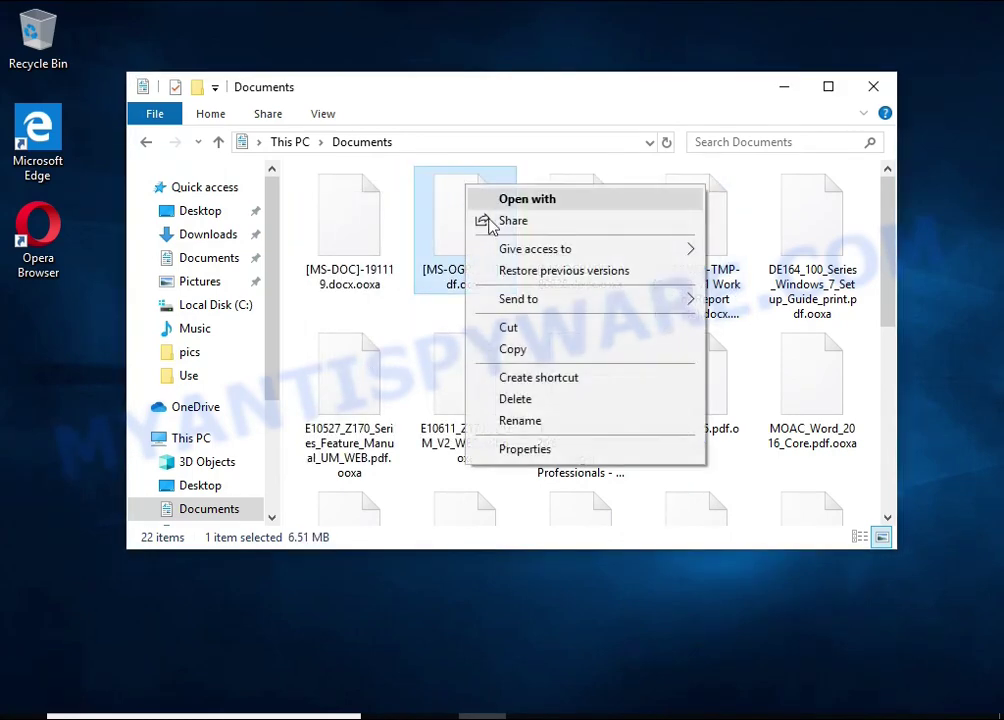
{"action": "left_click", "coordinate": [578, 428]}
{"action": "key", "text": "End"}
{"action": "key", "text": "BackSpace"}
{"action": "key", "text": "BackSpace"}
{"action": "key", "text": "BackSpace"}
{"action": "key", "text": "BackSpace"}
{"action": "key", "text": "BackSpace"}
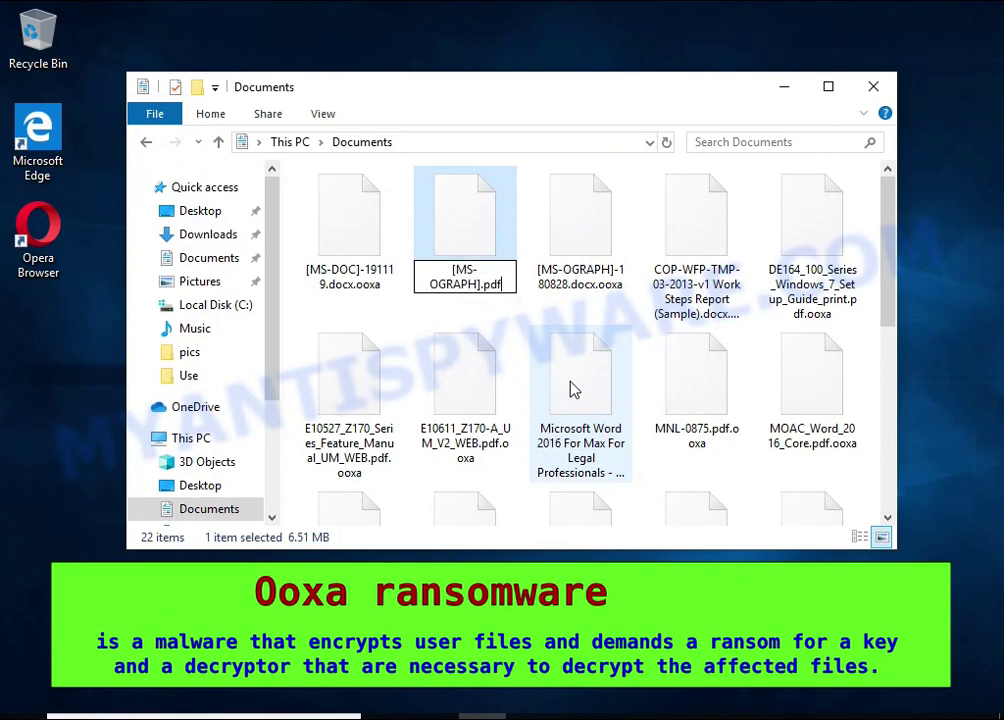
{"action": "key", "text": "Return"}
{"action": "left_click", "coordinate": [576, 378]}
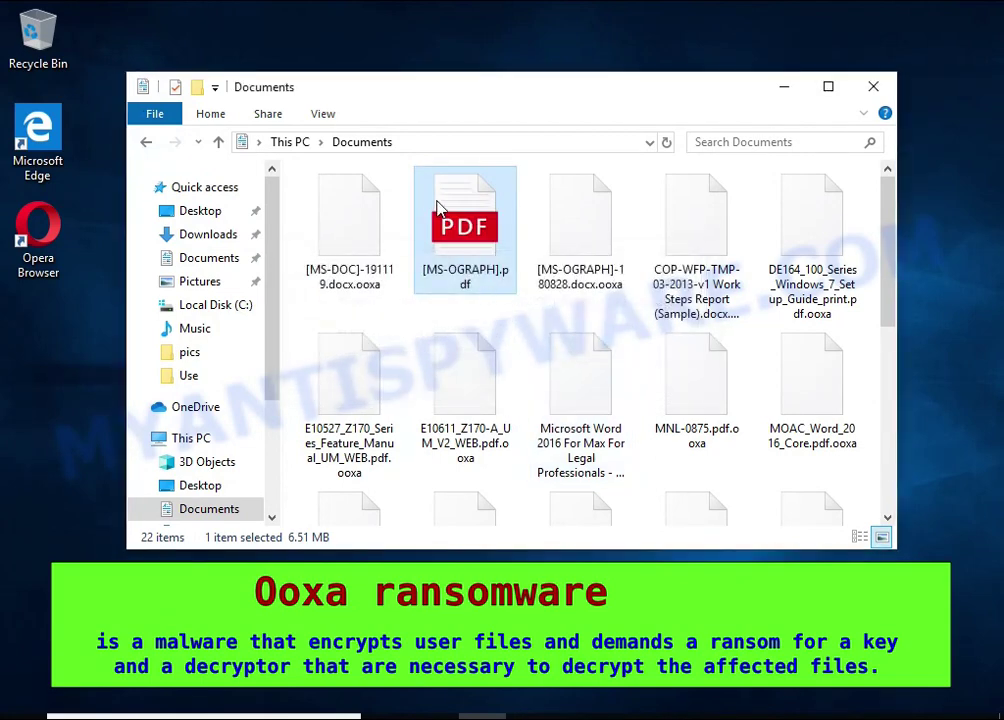
Step: Open [MS-OGRAPH].pdf in the web browser to show it fails, then close the browser
{"action": "double_click", "coordinate": [437, 207]}
{"action": "left_click", "coordinate": [444, 298]}
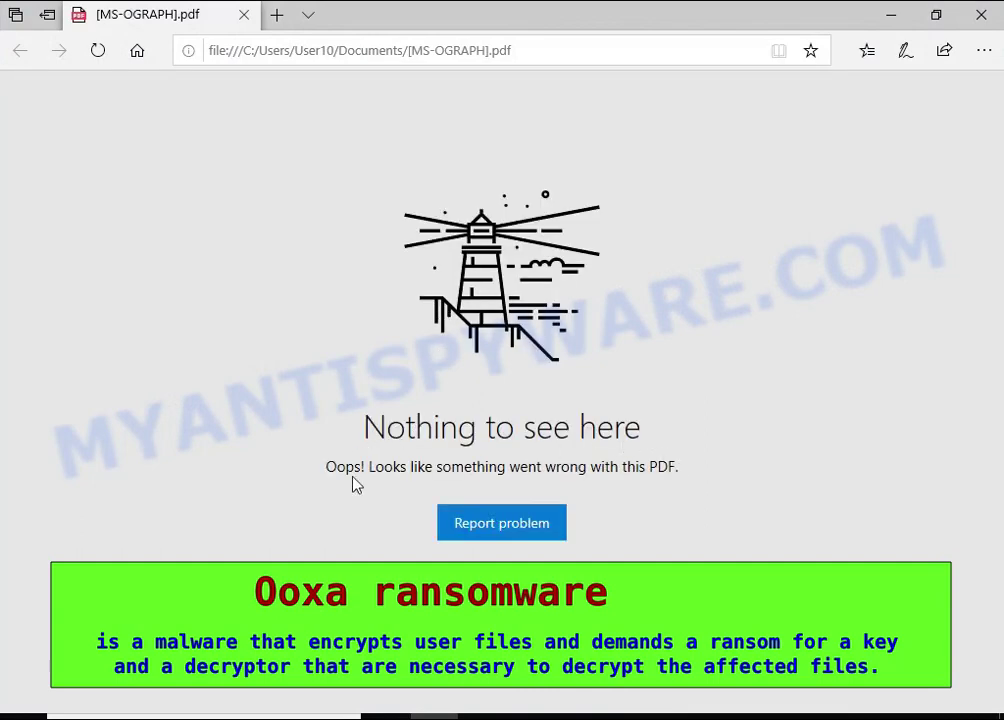
{"action": "left_click", "coordinate": [985, 16]}
Step: Rename [MS-OGRAPH]-180828.docx.ooxa to [MS-OGRAPH]-180828.docx, accepting the extension-change warning
{"action": "left_click", "coordinate": [560, 184]}
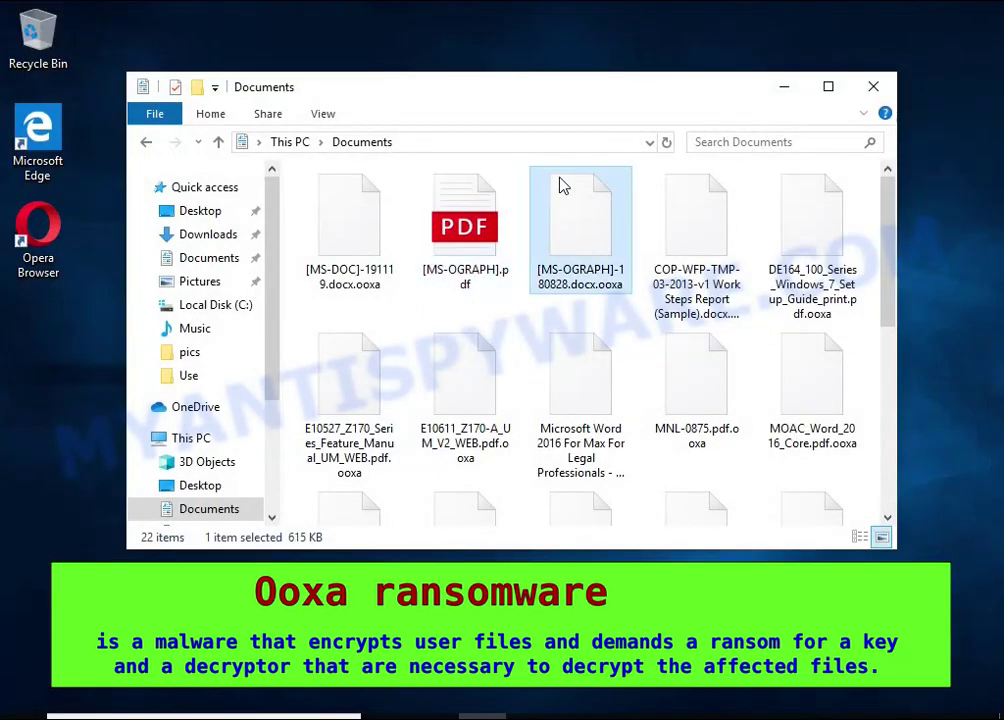
{"action": "right_click", "coordinate": [560, 182]}
{"action": "left_click", "coordinate": [648, 413]}
{"action": "key", "text": "End"}
{"action": "key", "text": "BackSpace"}
{"action": "key", "text": "BackSpace"}
{"action": "key", "text": "BackSpace"}
{"action": "key", "text": "BackSpace"}
{"action": "key", "text": "BackSpace"}
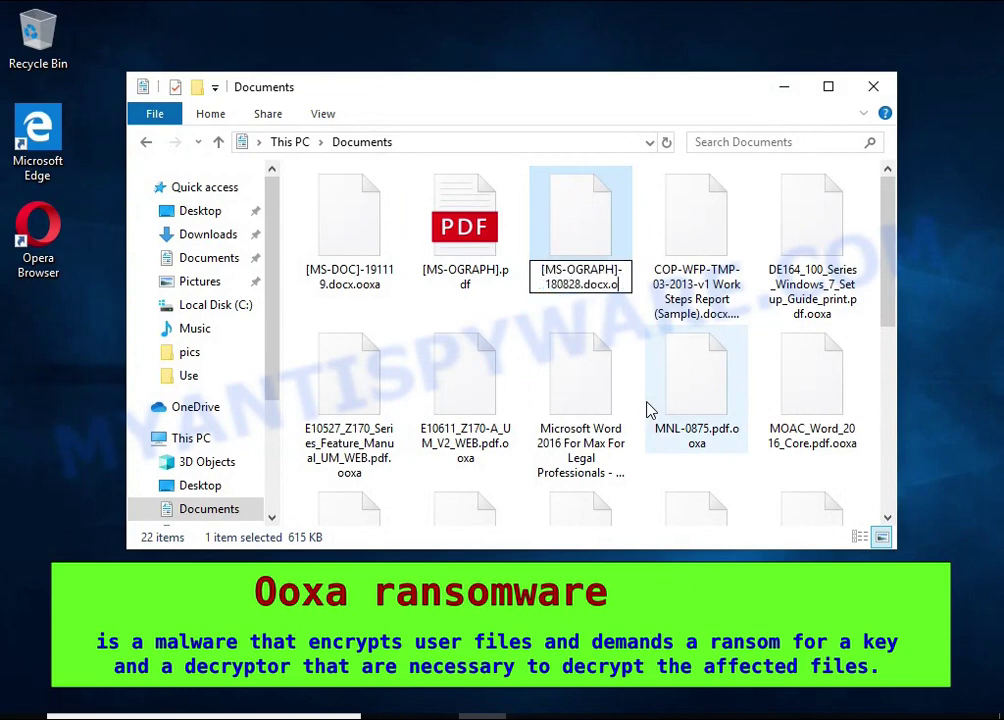
{"action": "key", "text": "Return"}
{"action": "left_click", "coordinate": [595, 370]}
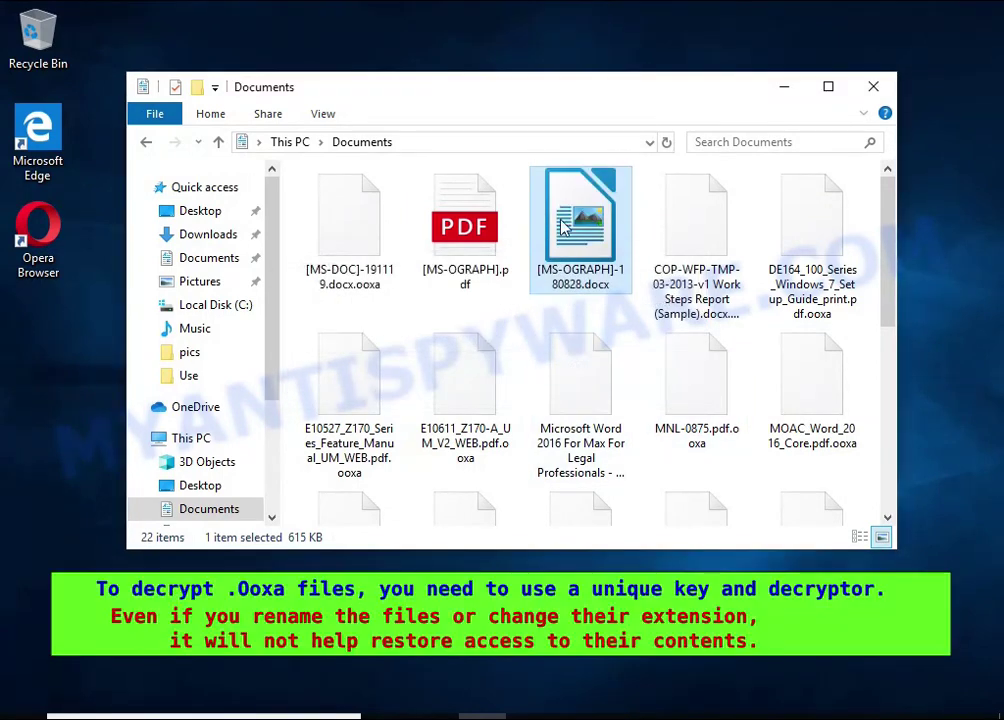
Step: Open the docx in LibreOffice, which reports it corrupt and cannot repair it, then dismiss the error
{"action": "double_click", "coordinate": [577, 204]}
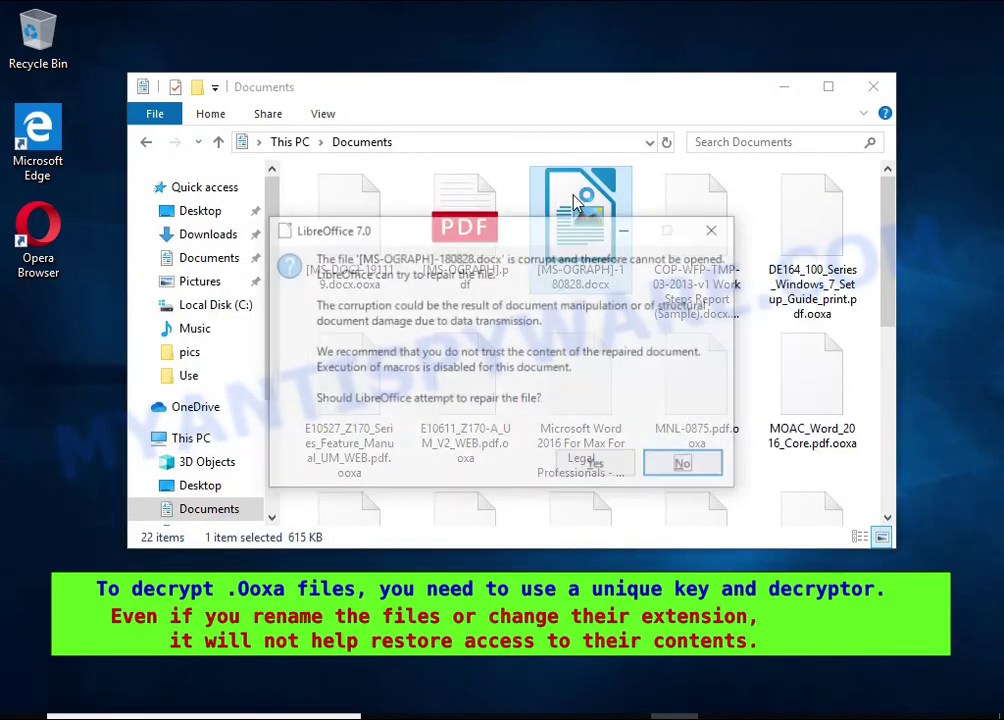
{"action": "double_click", "coordinate": [540, 257]}
{"action": "left_click", "coordinate": [597, 465]}
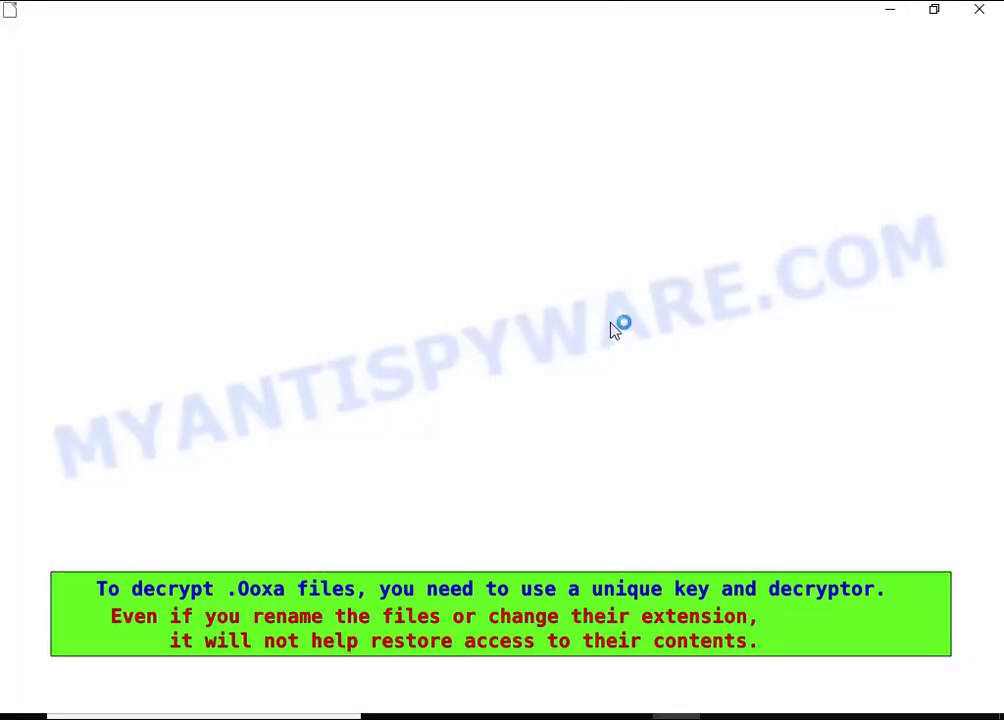
{"action": "left_click_drag", "start_coordinate": [504, 324], "coordinate": [527, 376]}
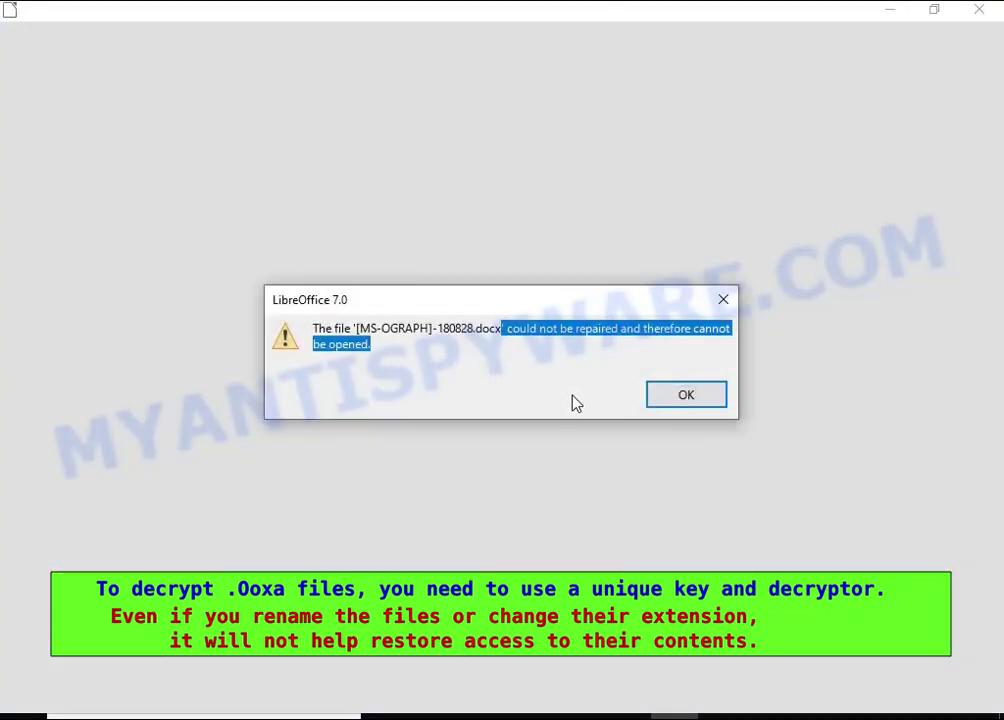
{"action": "left_click", "coordinate": [708, 396]}
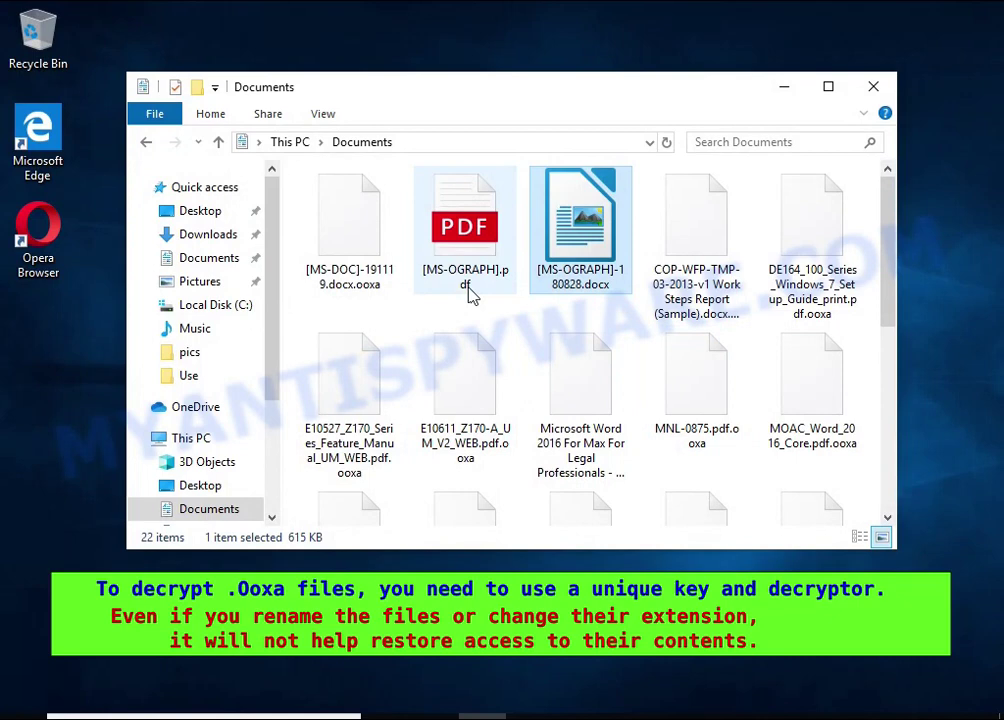
Step: Open Pictures and try opening Chrysanthemum.jpg.ooxa, which has no associated app
{"action": "left_click", "coordinate": [190, 281]}
{"action": "double_click", "coordinate": [587, 254]}
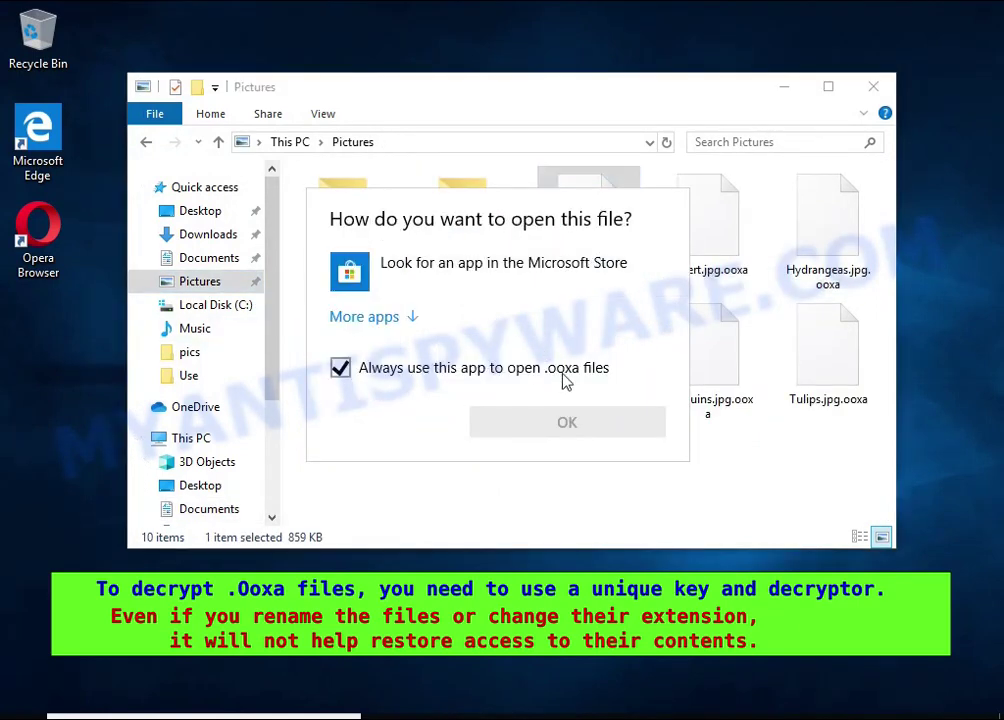
{"action": "left_click", "coordinate": [701, 186]}
Step: Rename Desert.jpg.ooxa to Desert.jpg and open it in Photos, where it fails to display
{"action": "right_click", "coordinate": [701, 186]}
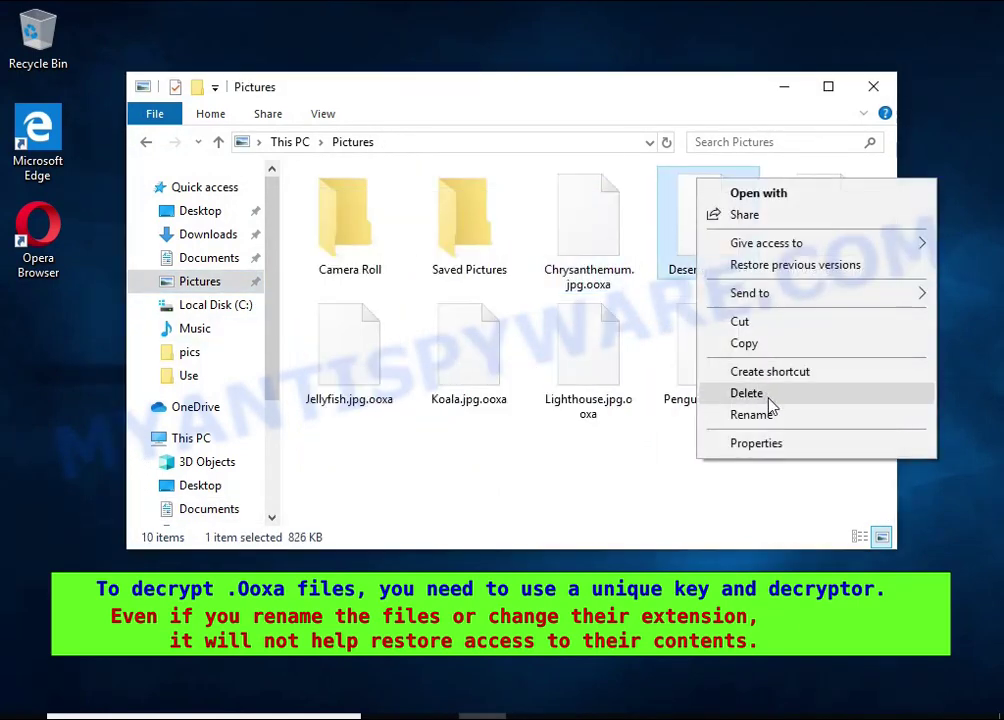
{"action": "left_click", "coordinate": [770, 412]}
{"action": "key", "text": "End"}
{"action": "key", "text": "BackSpace"}
{"action": "key", "text": "BackSpace"}
{"action": "key", "text": "BackSpace"}
{"action": "key", "text": "BackSpace"}
{"action": "key", "text": "BackSpace"}
{"action": "key", "text": "Return"}
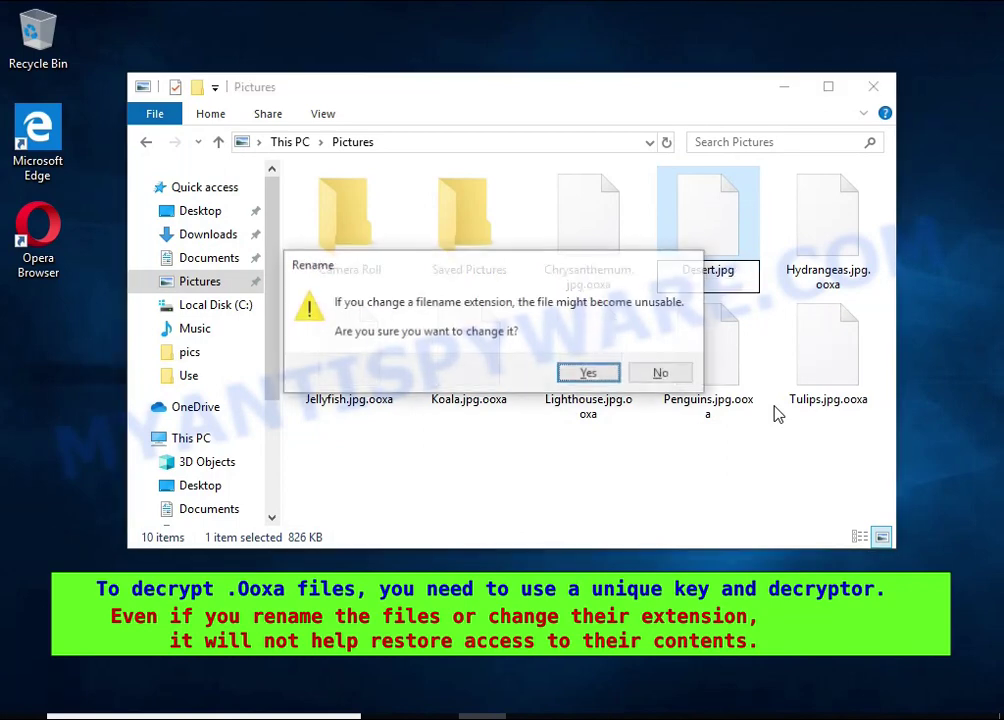
{"action": "left_click", "coordinate": [589, 373]}
{"action": "key", "text": "Return"}
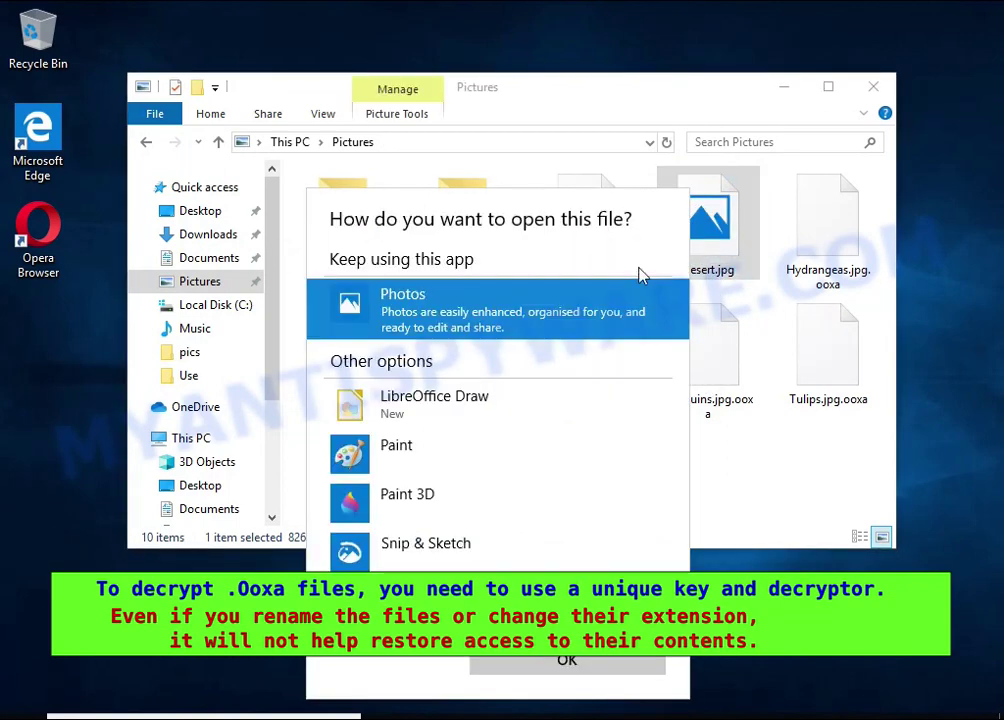
{"action": "double_click", "coordinate": [627, 314]}
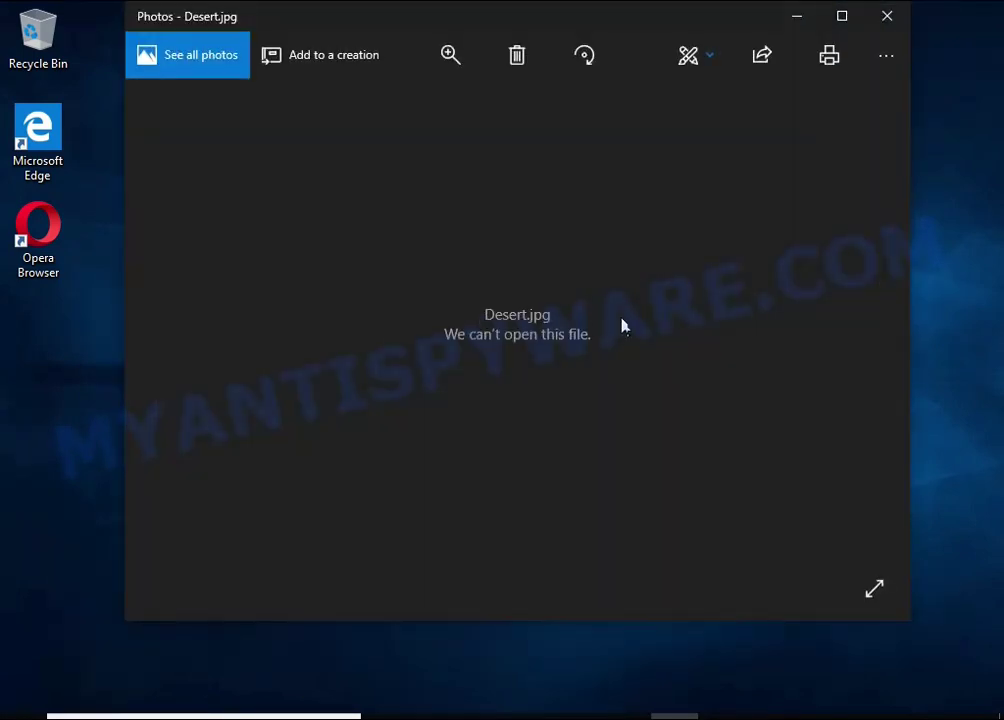
Step: Close Photos, open _readme.txt from Local Disk (C:), highlight the 'encrypted' notice, and close Notepad
{"action": "left_click", "coordinate": [885, 17]}
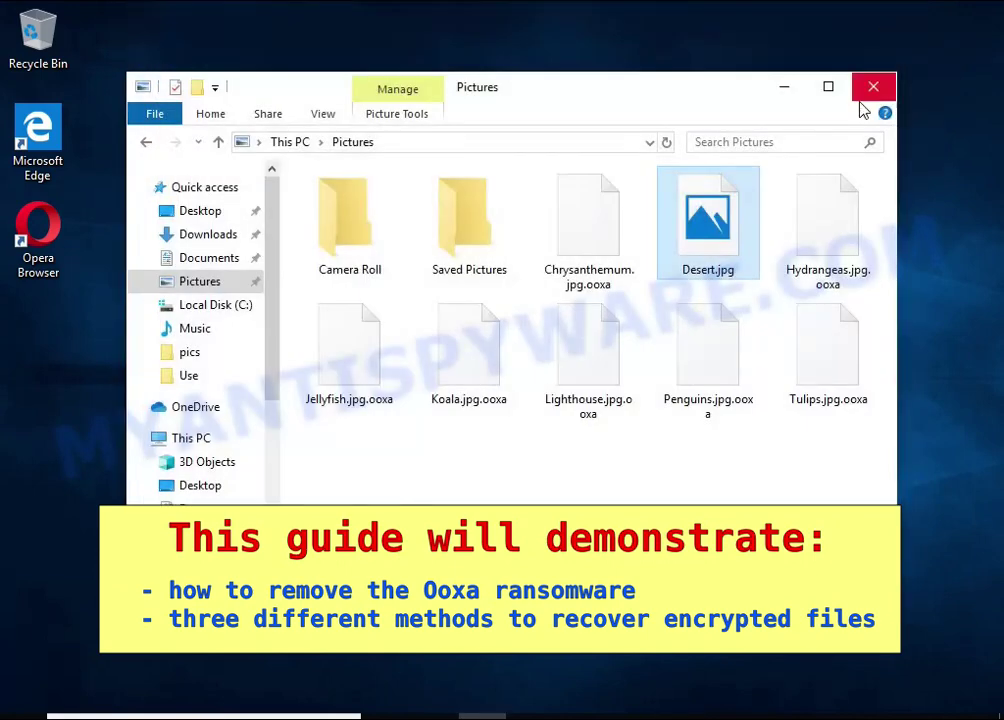
{"action": "left_click", "coordinate": [200, 304]}
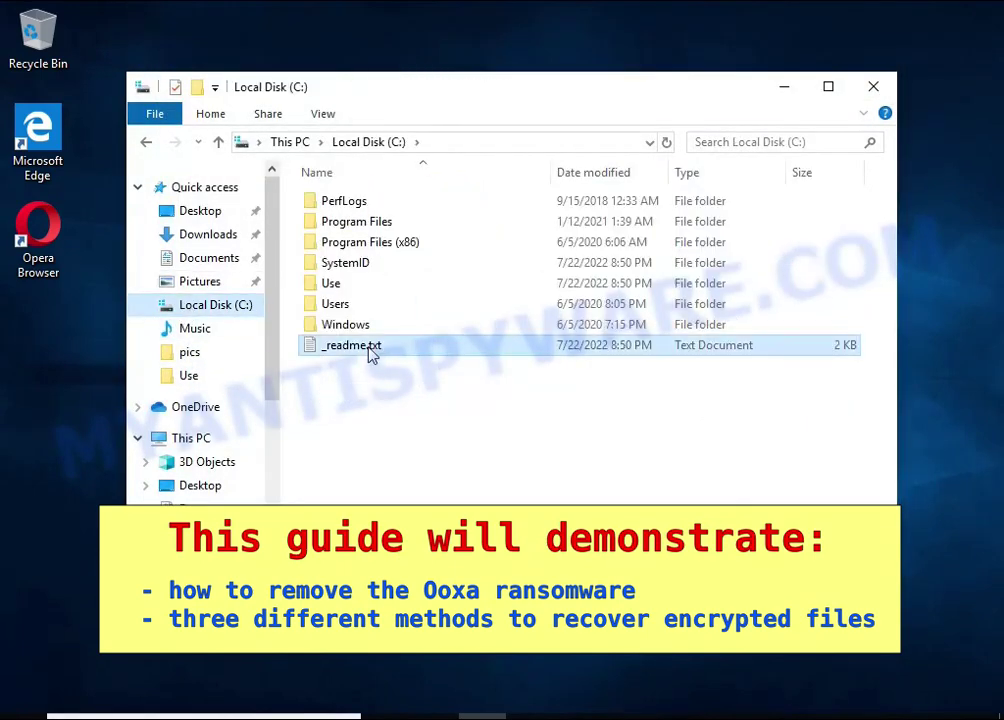
{"action": "double_click", "coordinate": [372, 350]}
{"action": "left_click_drag", "start_coordinate": [163, 210], "coordinate": [818, 210]}
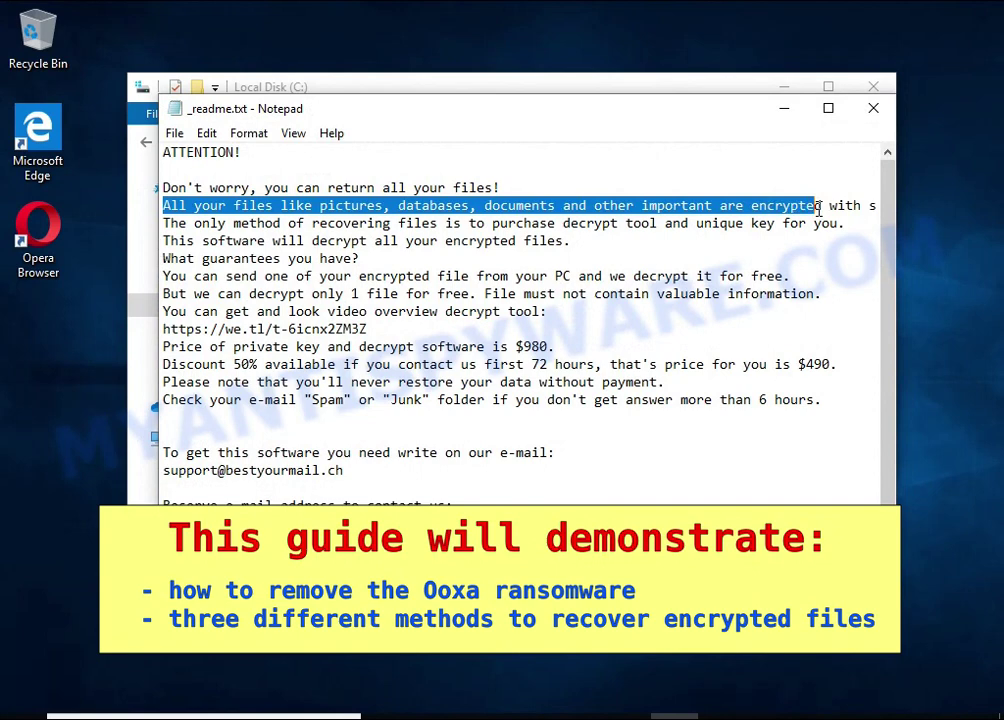
{"action": "left_click", "coordinate": [771, 218]}
{"action": "double_click", "coordinate": [775, 205]}
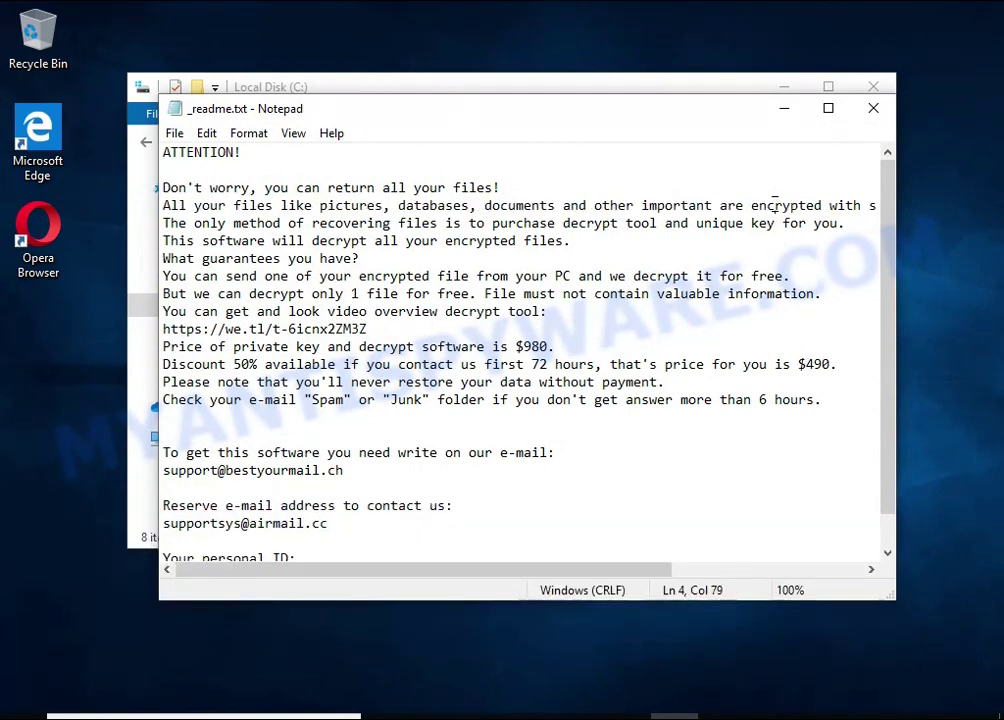
{"action": "left_click", "coordinate": [875, 106]}
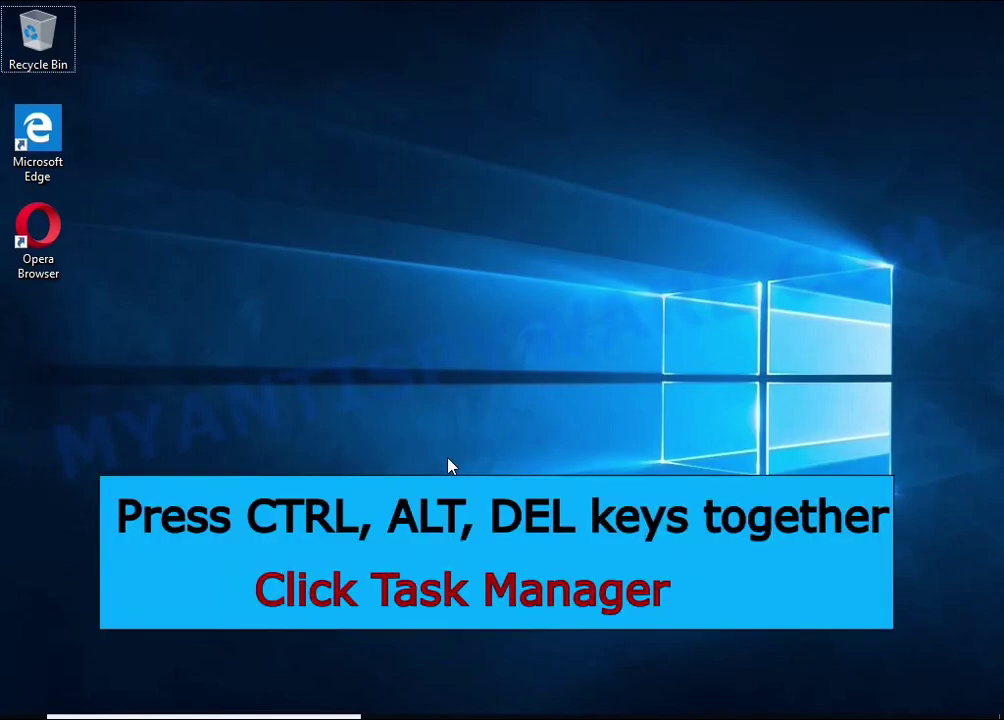
Step: Launch Task Manager via Ctrl+Alt+Delete and scroll down the process list
{"action": "key", "text": "ctrl+alt+Delete"}
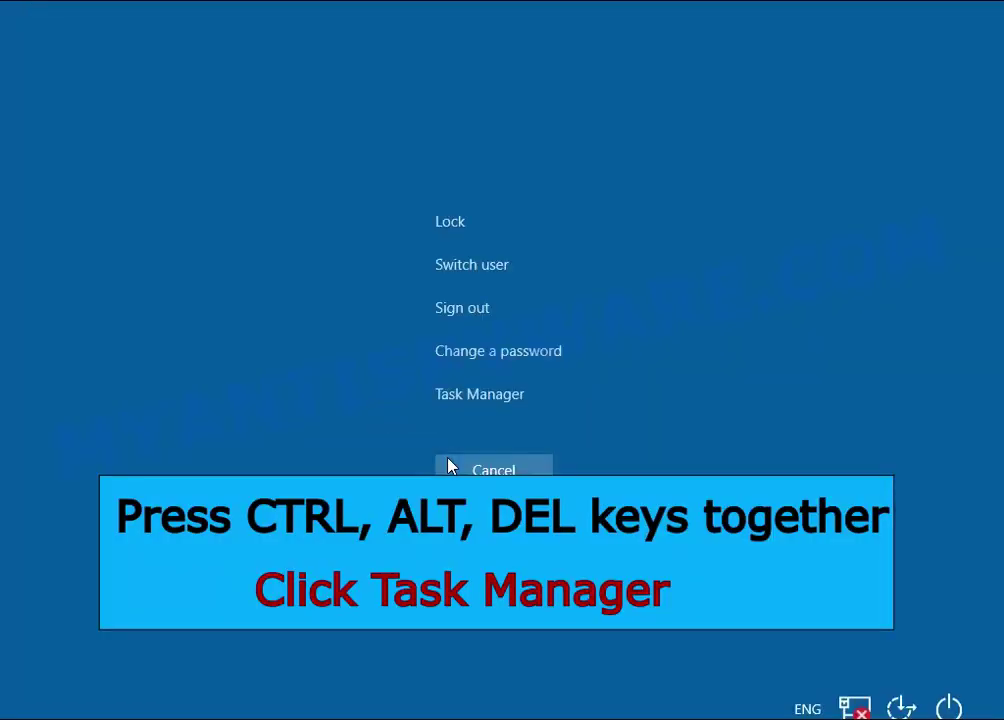
{"action": "left_click", "coordinate": [512, 404]}
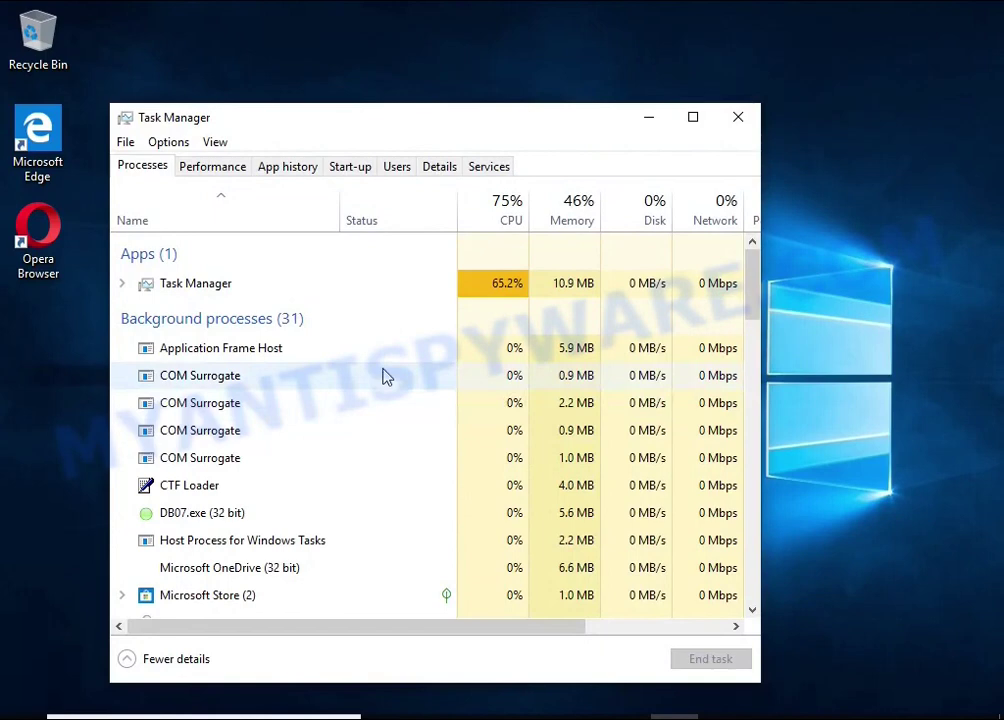
{"action": "scroll", "coordinate": [380, 373], "scroll_direction": "down", "scroll_amount": 1}
{"action": "scroll", "coordinate": [370, 372], "scroll_direction": "down", "scroll_amount": 2}
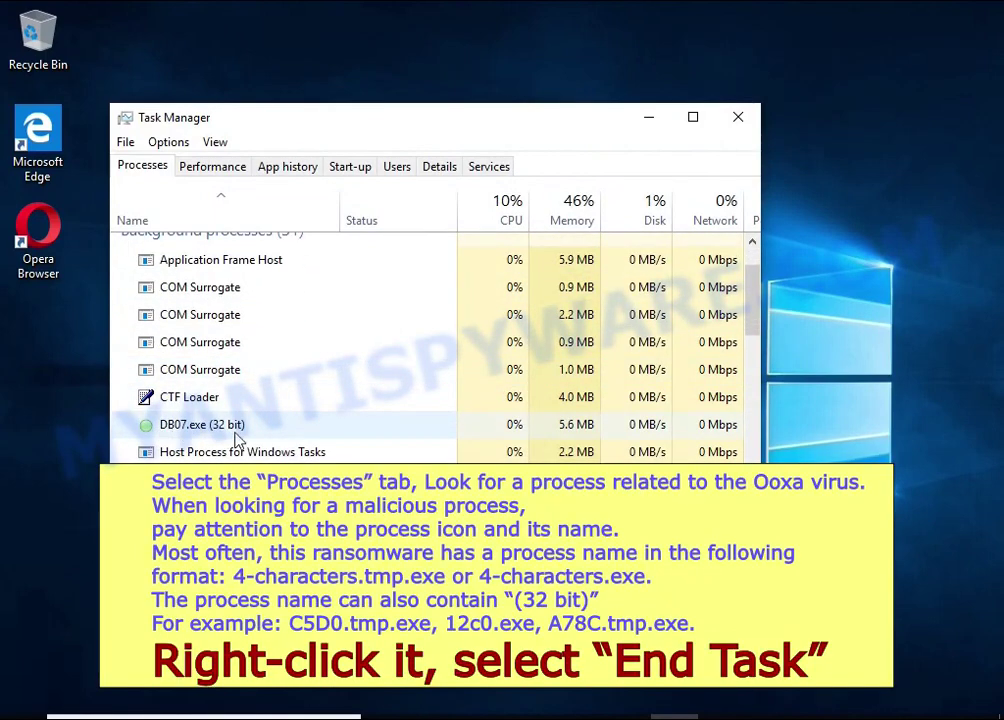
Step: End the DB07.exe (32 bit) task and scroll through the background processes to confirm
{"action": "left_click", "coordinate": [384, 430]}
{"action": "right_click", "coordinate": [390, 438]}
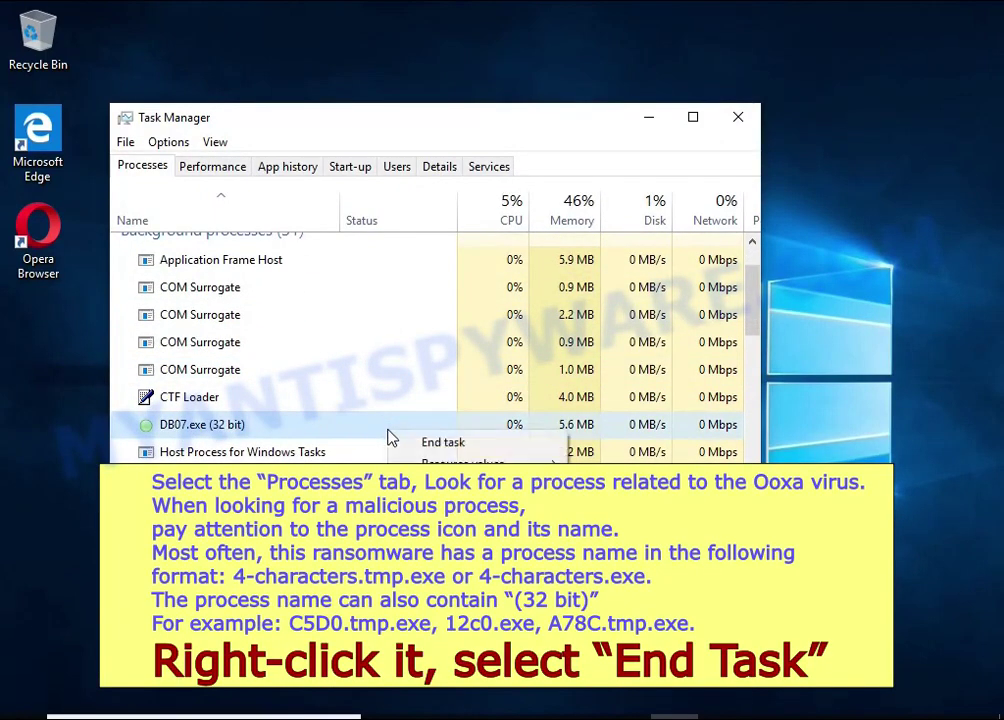
{"action": "left_click", "coordinate": [510, 446]}
{"action": "scroll", "coordinate": [330, 415], "scroll_direction": "down", "scroll_amount": 2}
{"action": "scroll", "coordinate": [307, 402], "scroll_direction": "down", "scroll_amount": 6}
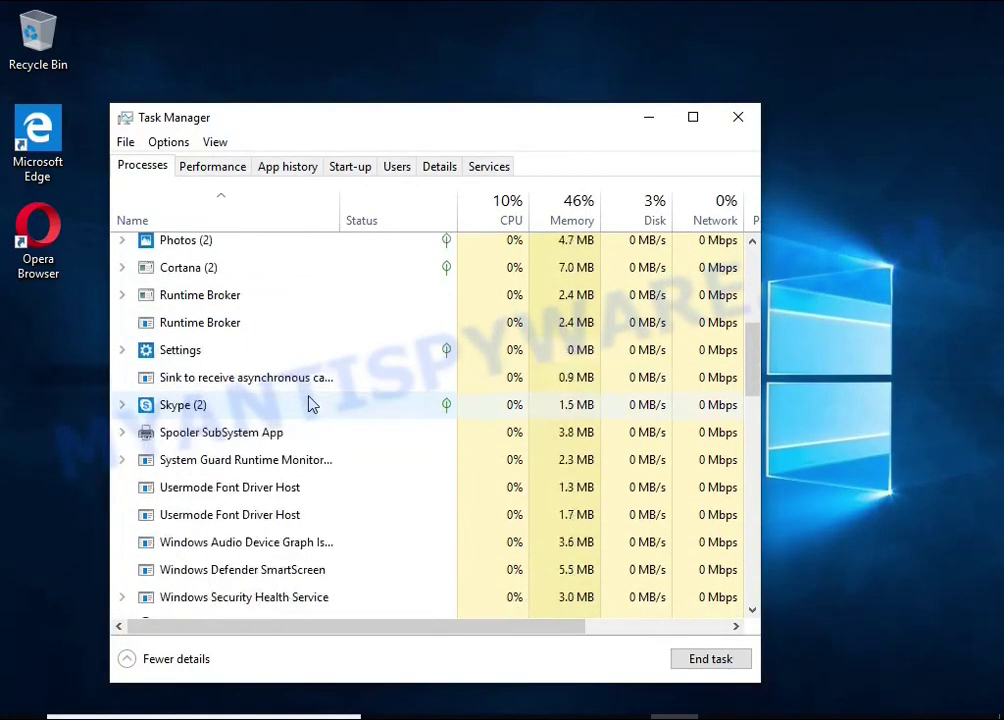
{"action": "scroll", "coordinate": [307, 402], "scroll_direction": "down", "scroll_amount": 8}
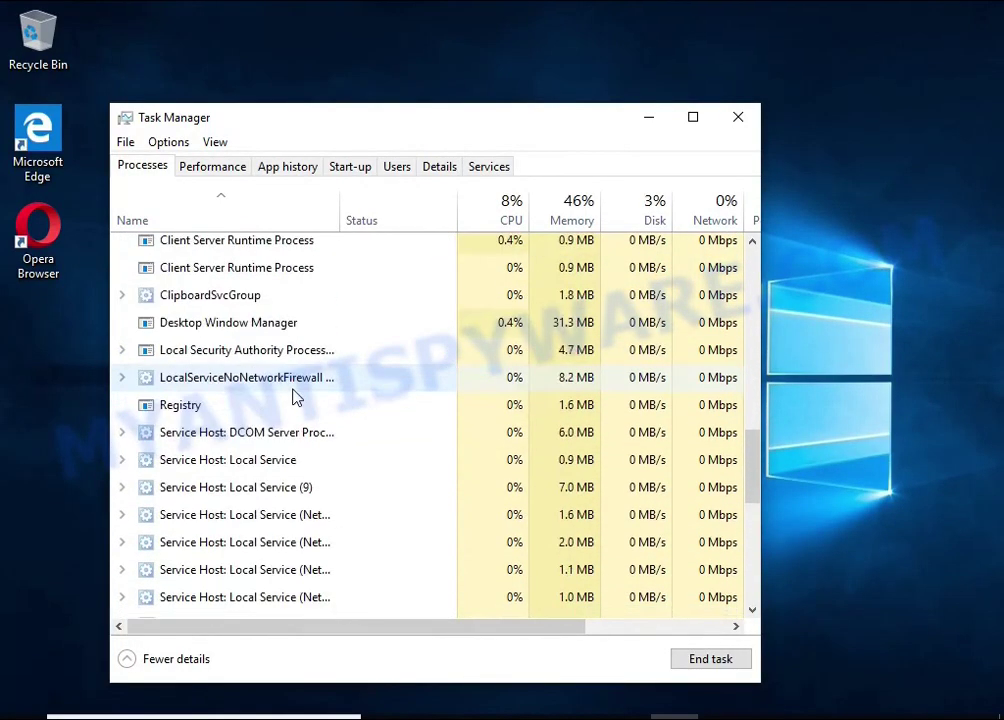
{"action": "scroll", "coordinate": [296, 397], "scroll_direction": "down", "scroll_amount": 1}
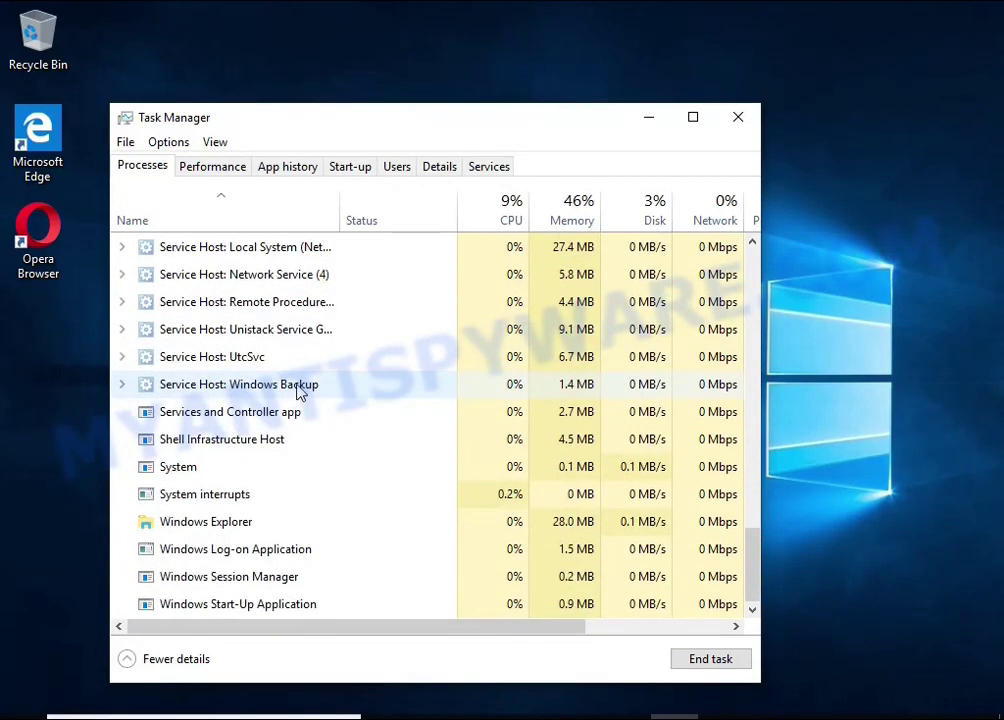
{"action": "scroll", "coordinate": [300, 398], "scroll_direction": "up", "scroll_amount": 8}
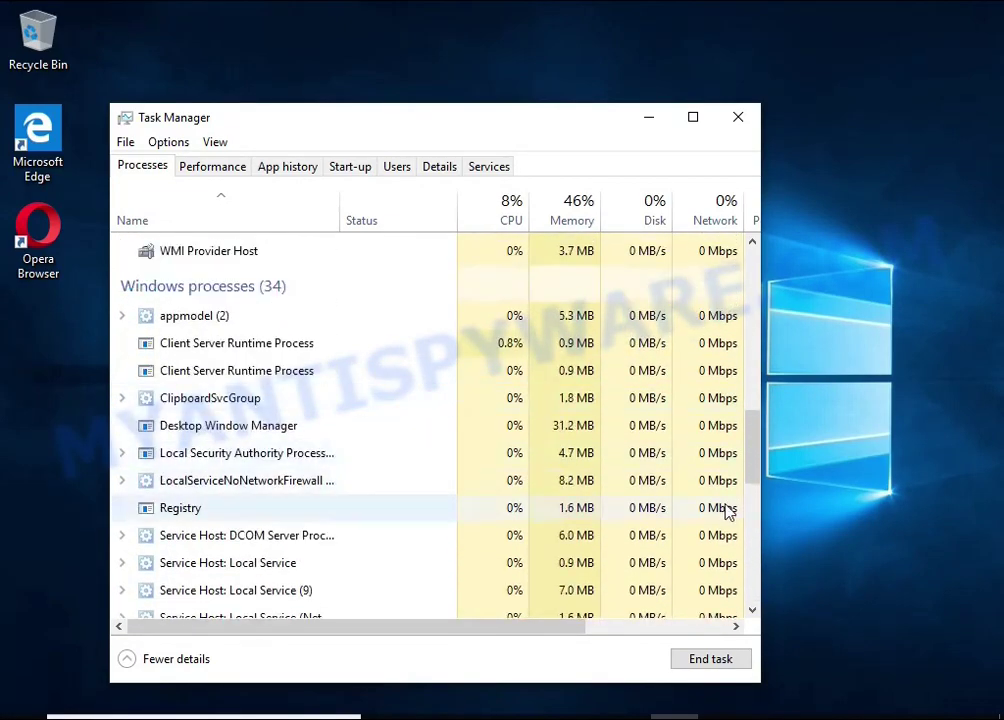
{"action": "left_click_drag", "start_coordinate": [752, 470], "coordinate": [764, 287]}
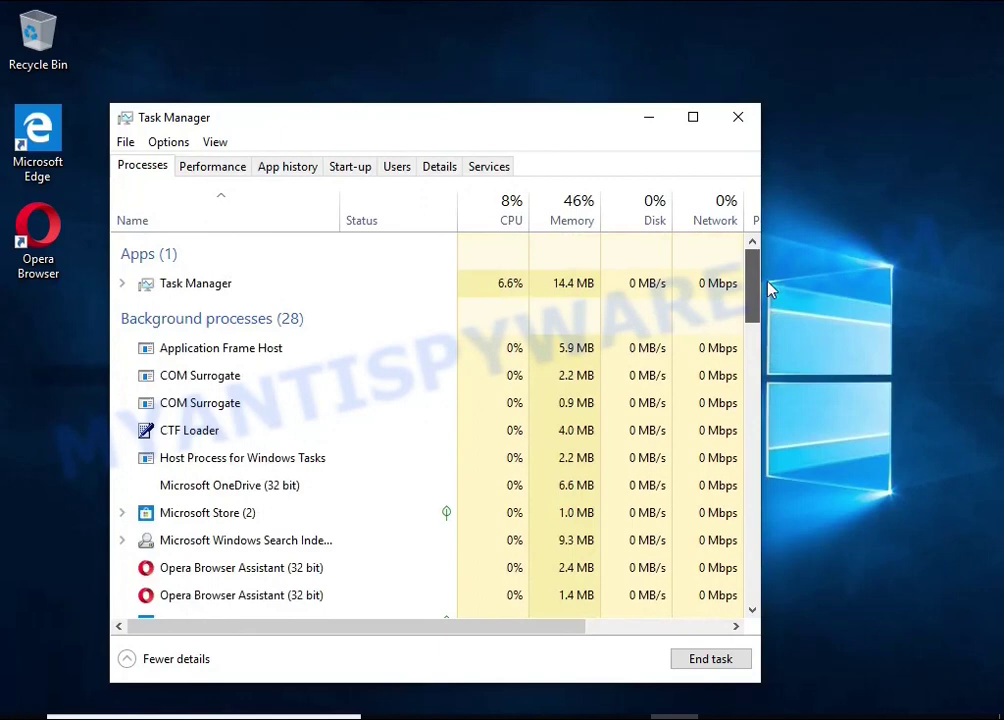
Step: Disable the DB07.exe entry on the Start-up tab
{"action": "left_click", "coordinate": [352, 168]}
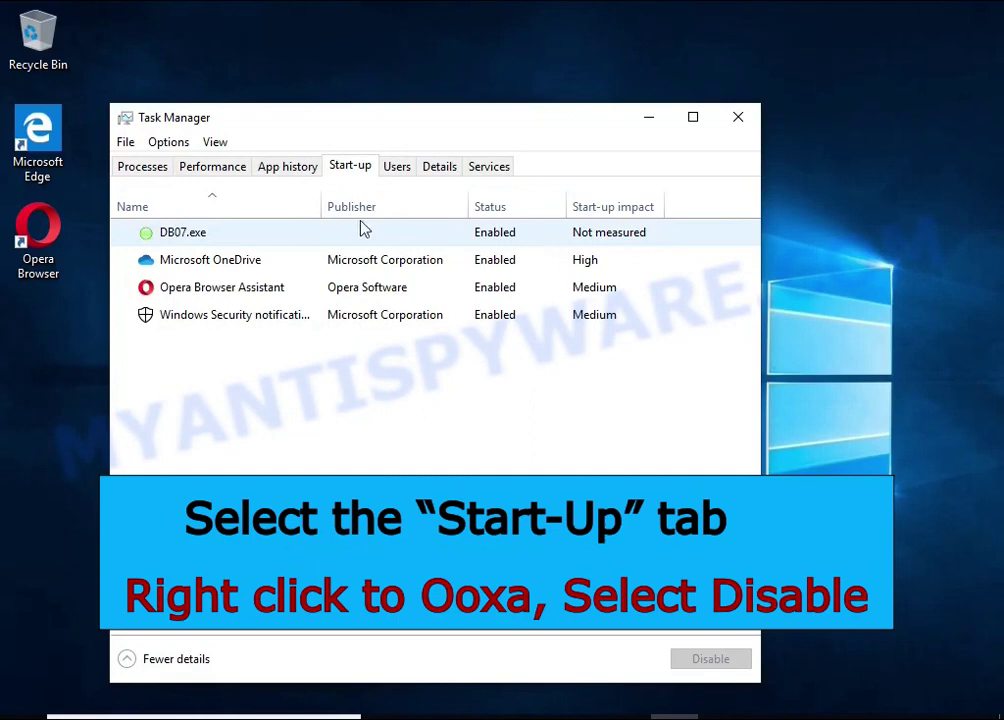
{"action": "right_click", "coordinate": [545, 242]}
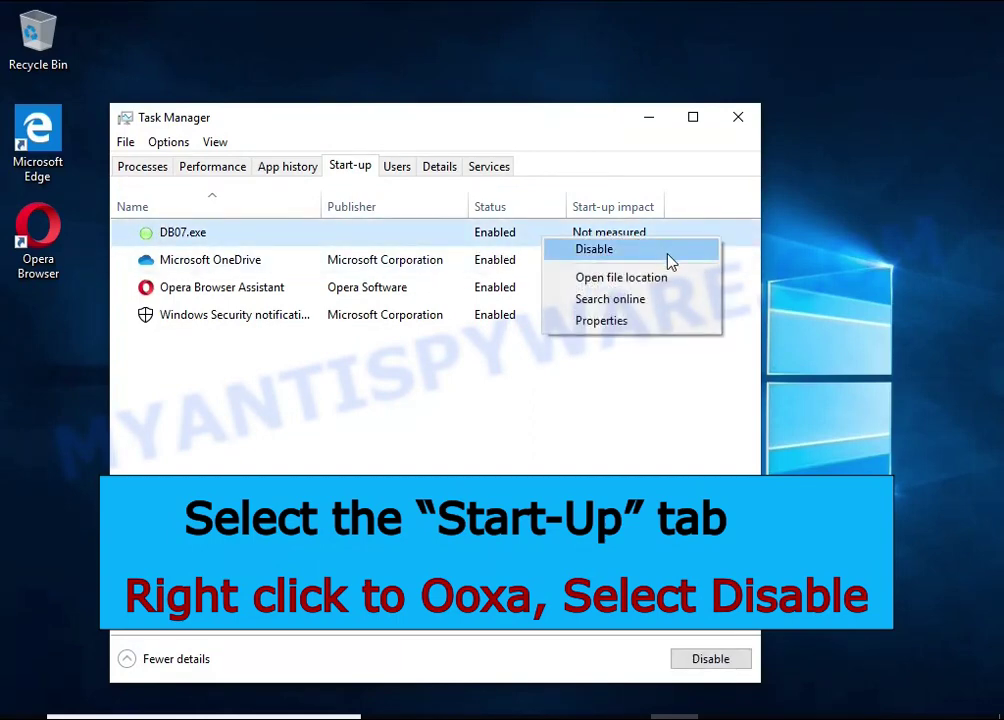
{"action": "left_click", "coordinate": [670, 260]}
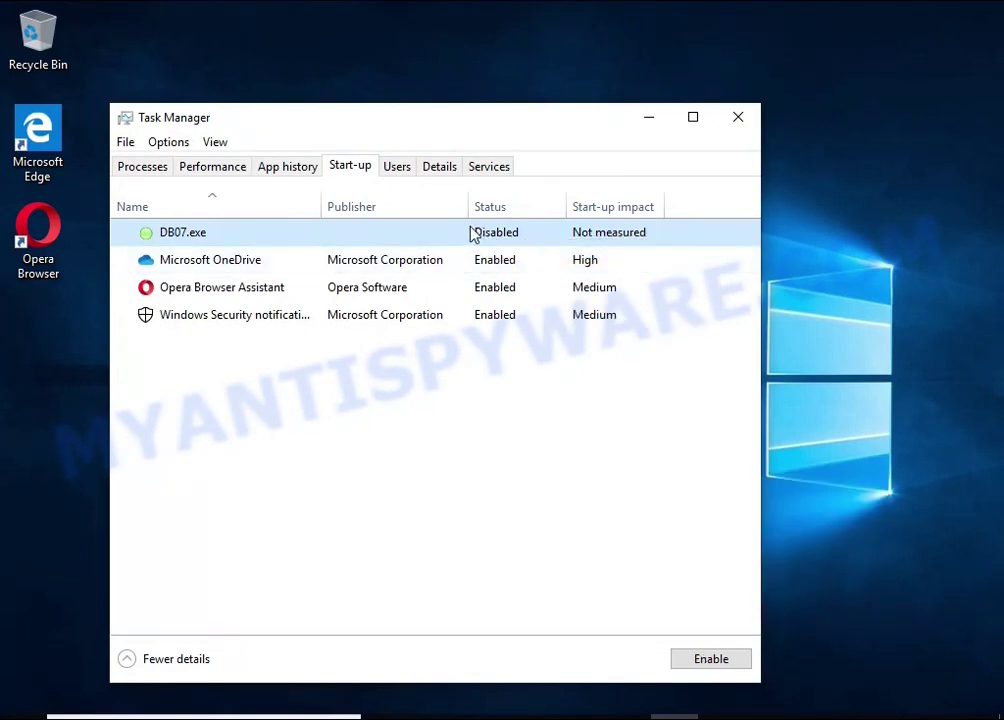
Step: Close Task Manager and search Windows for 'task she' to find Task Scheduler
{"action": "left_click", "coordinate": [737, 119]}
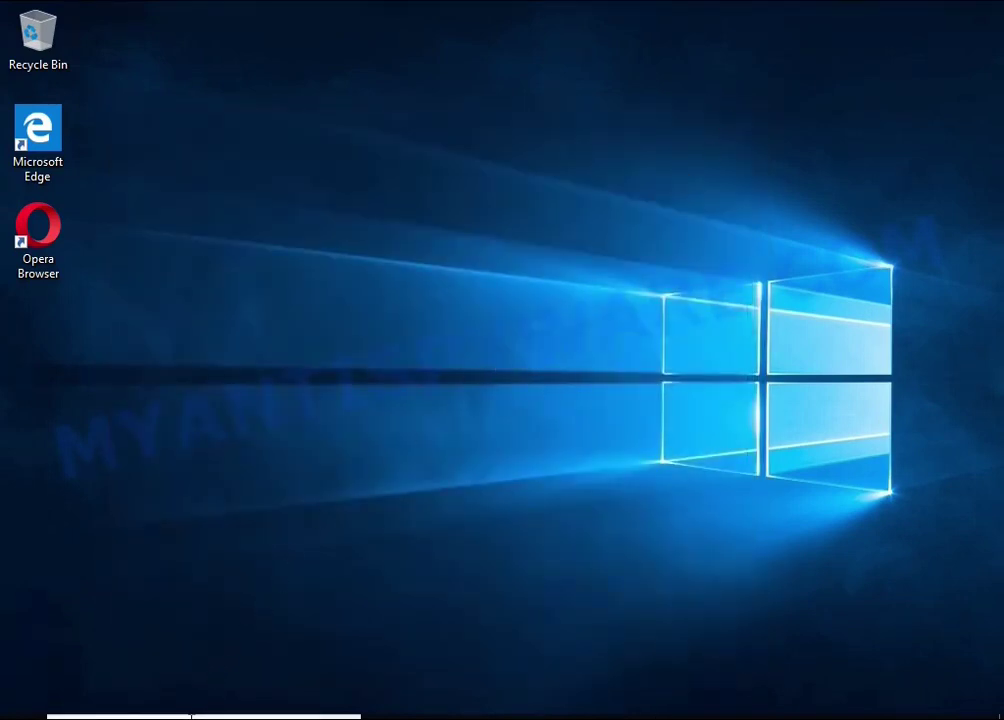
{"action": "key", "text": "super+s"}
{"action": "type", "text": "tas"}
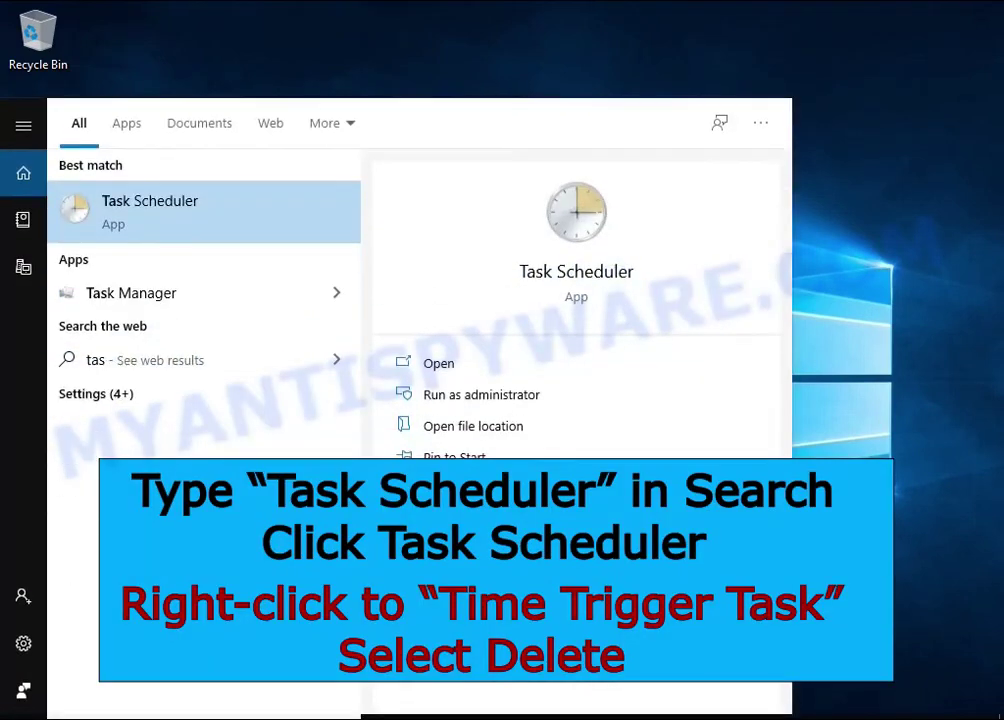
{"action": "type", "text": "k she"}
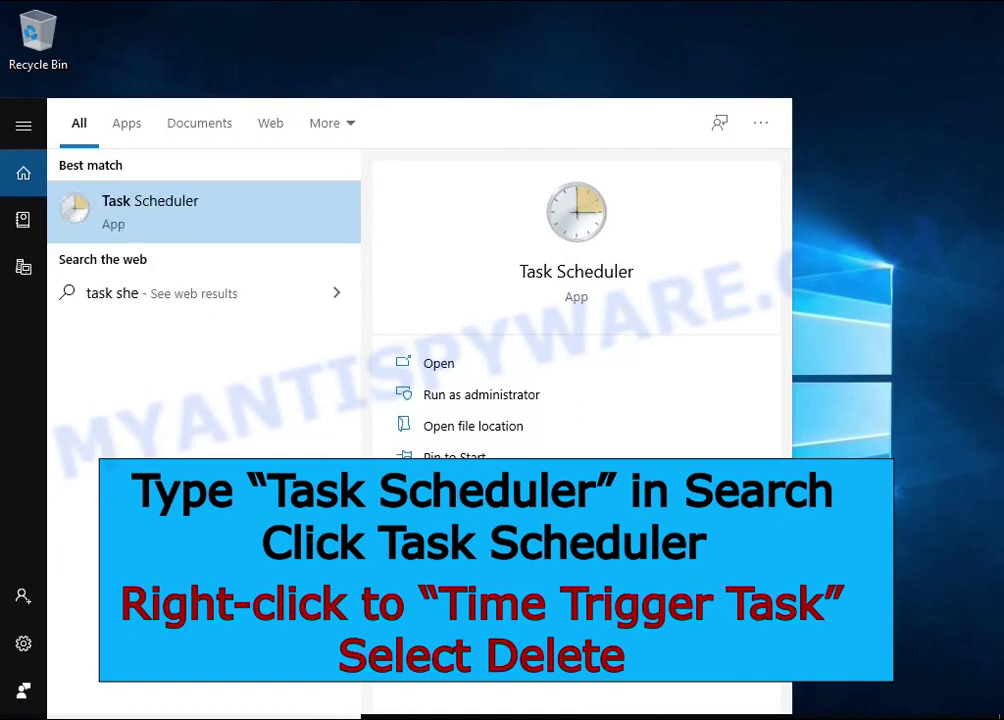
Step: Launch Task Scheduler, delete Time Trigger Task from its Library with Yes, and close the window
{"action": "left_click", "coordinate": [242, 228]}
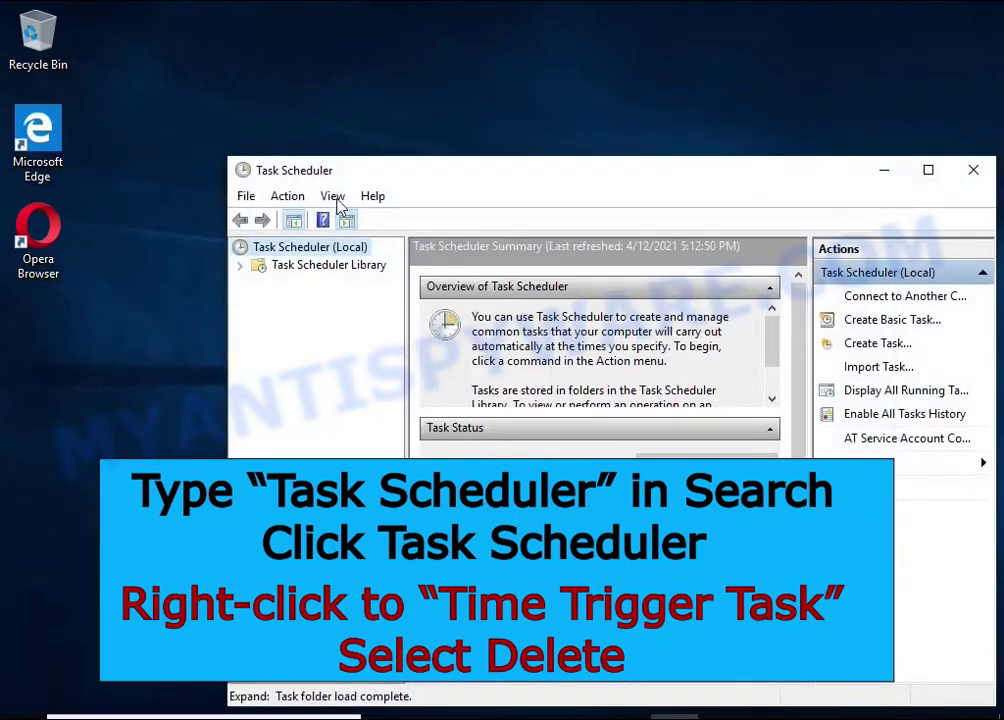
{"action": "left_click_drag", "start_coordinate": [370, 170], "coordinate": [305, 105]}
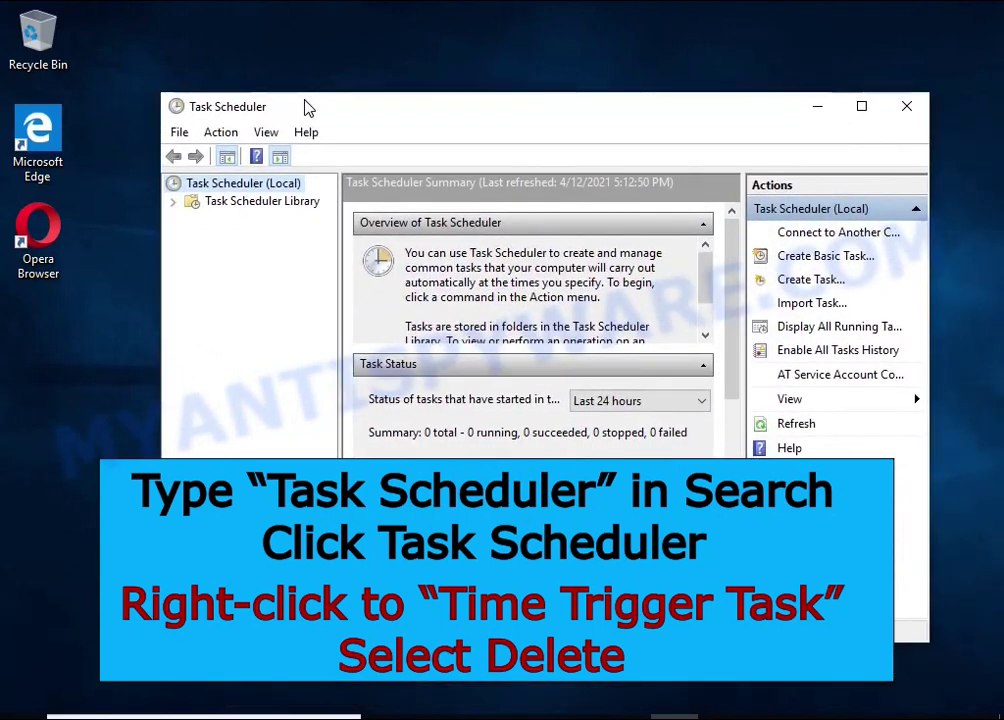
{"action": "left_click", "coordinate": [300, 204]}
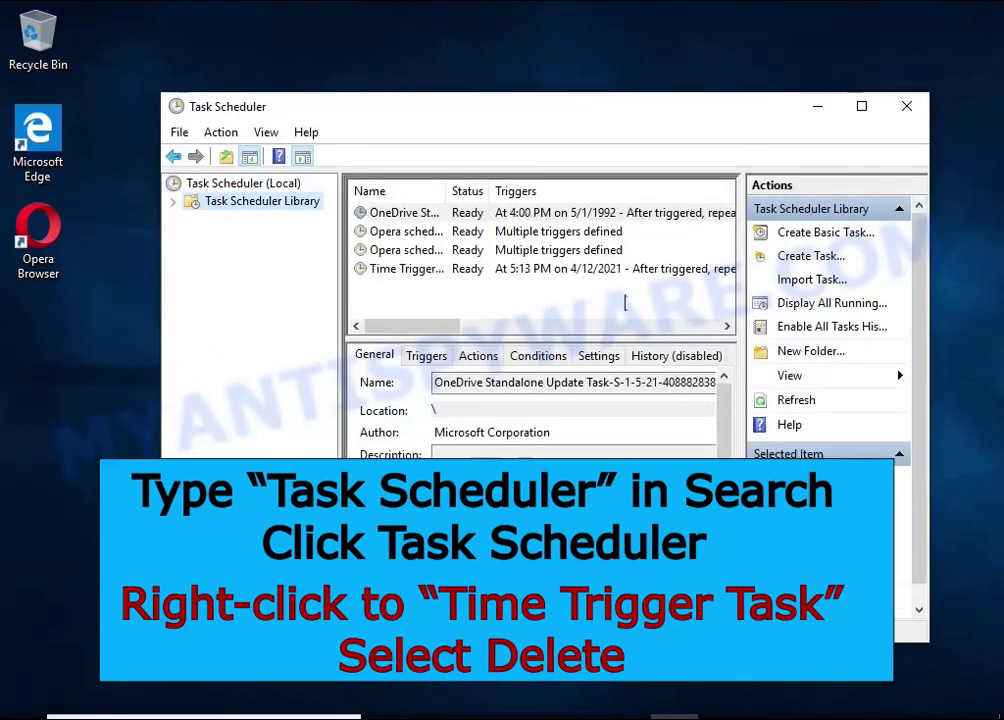
{"action": "left_click", "coordinate": [650, 269]}
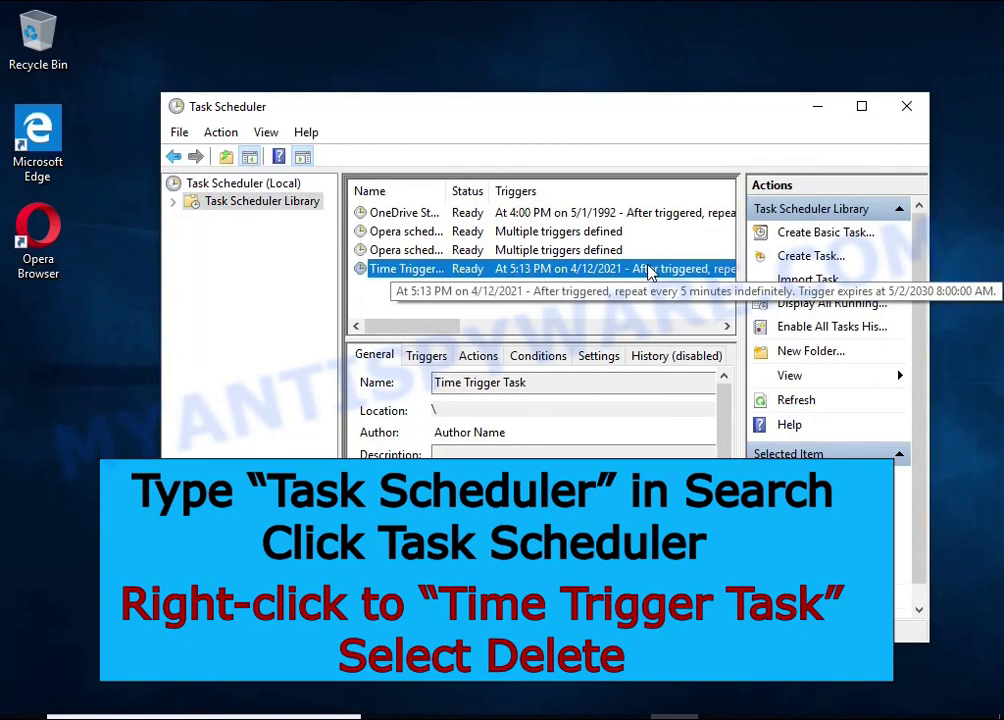
{"action": "right_click", "coordinate": [650, 271]}
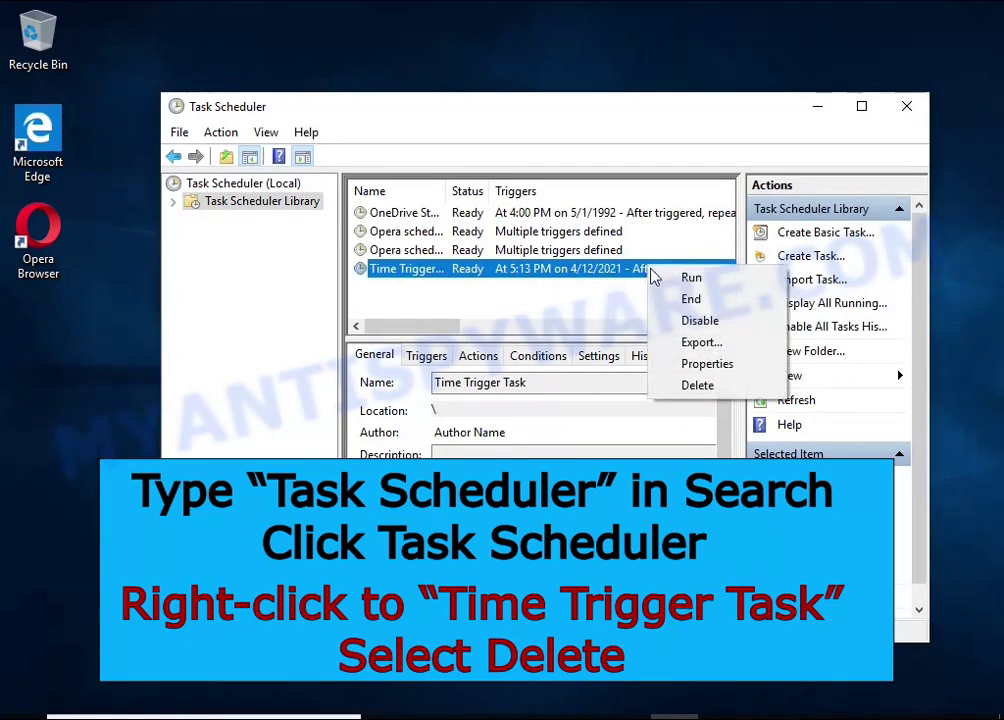
{"action": "left_click", "coordinate": [737, 390]}
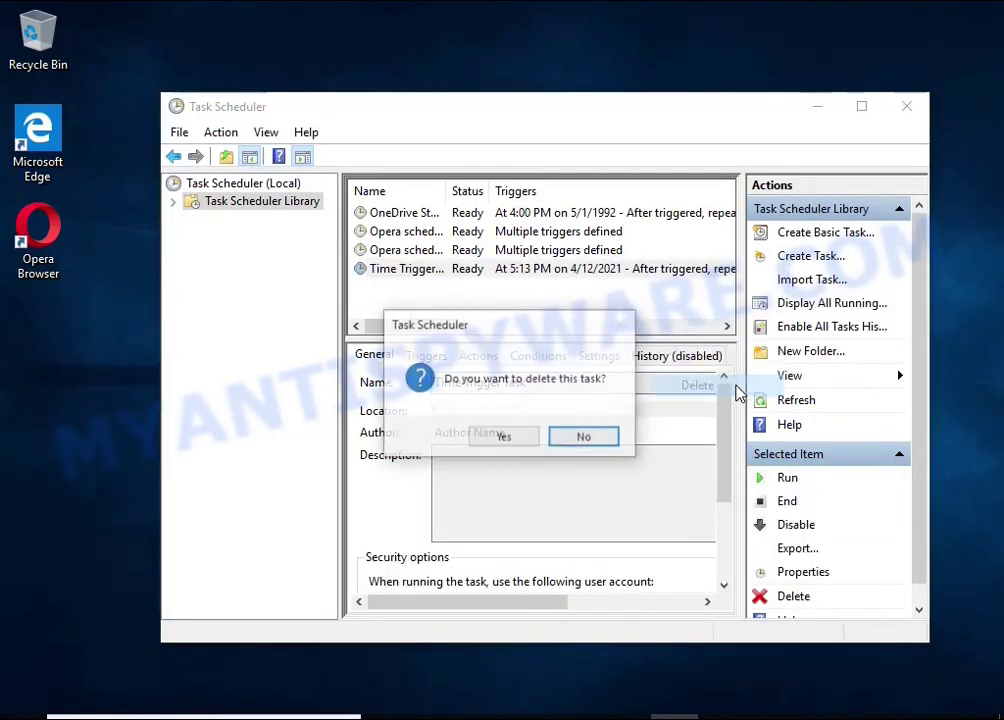
{"action": "left_click", "coordinate": [505, 445]}
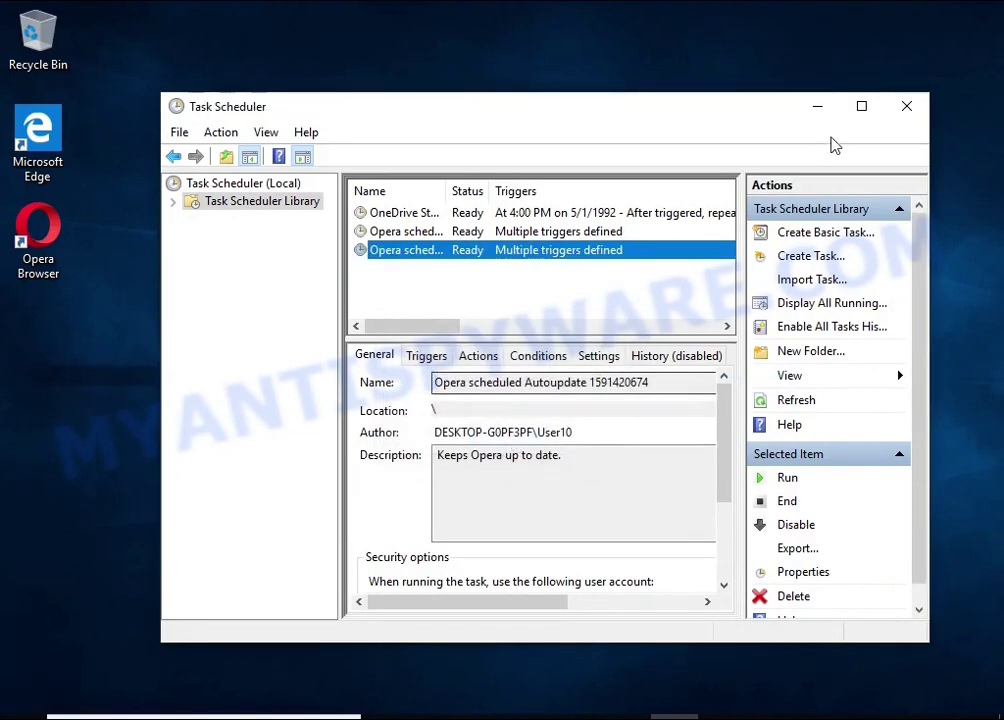
{"action": "left_click", "coordinate": [907, 108]}
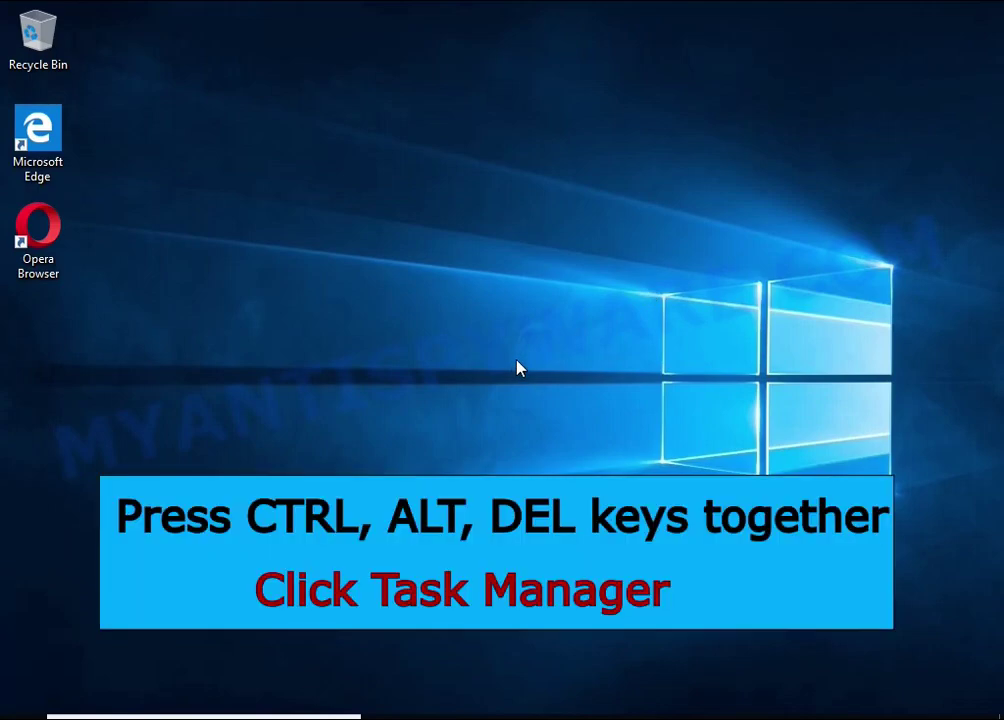
Step: Reopen Task Manager's Start-up tab and open DB07.exe's file location under AppData\Local
{"action": "key", "text": "ctrl+alt+Delete"}
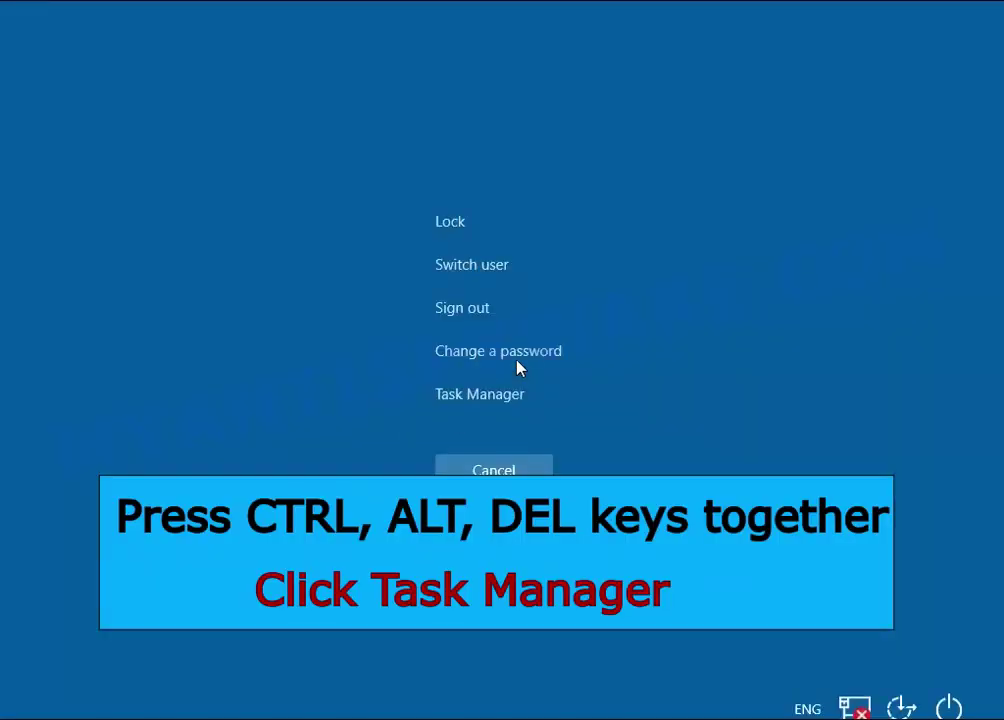
{"action": "left_click", "coordinate": [489, 398]}
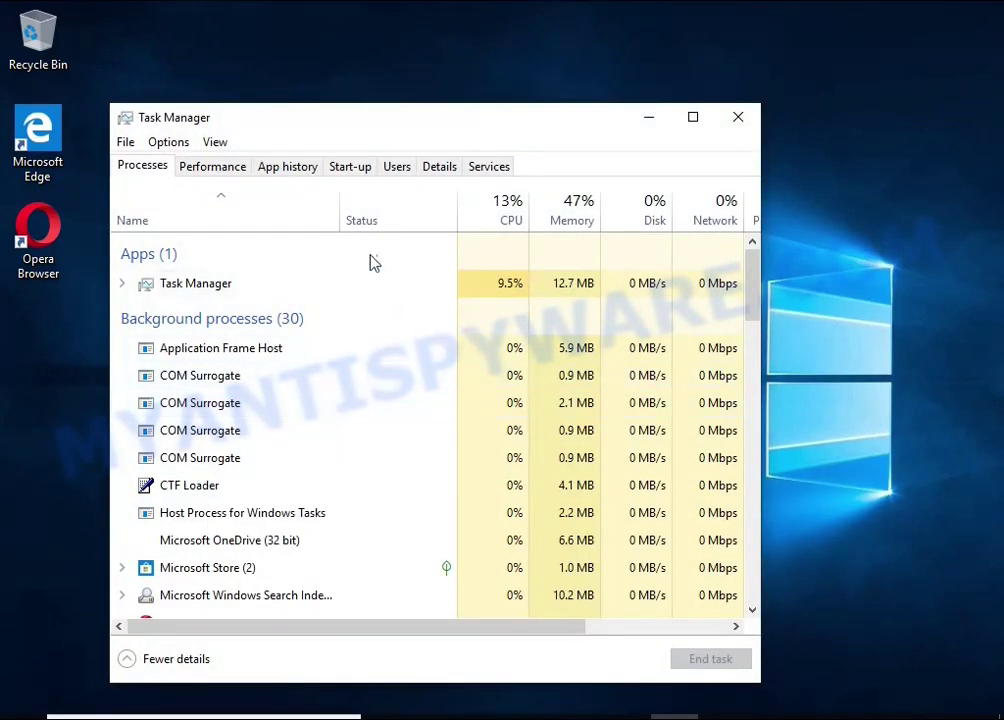
{"action": "left_click", "coordinate": [358, 170]}
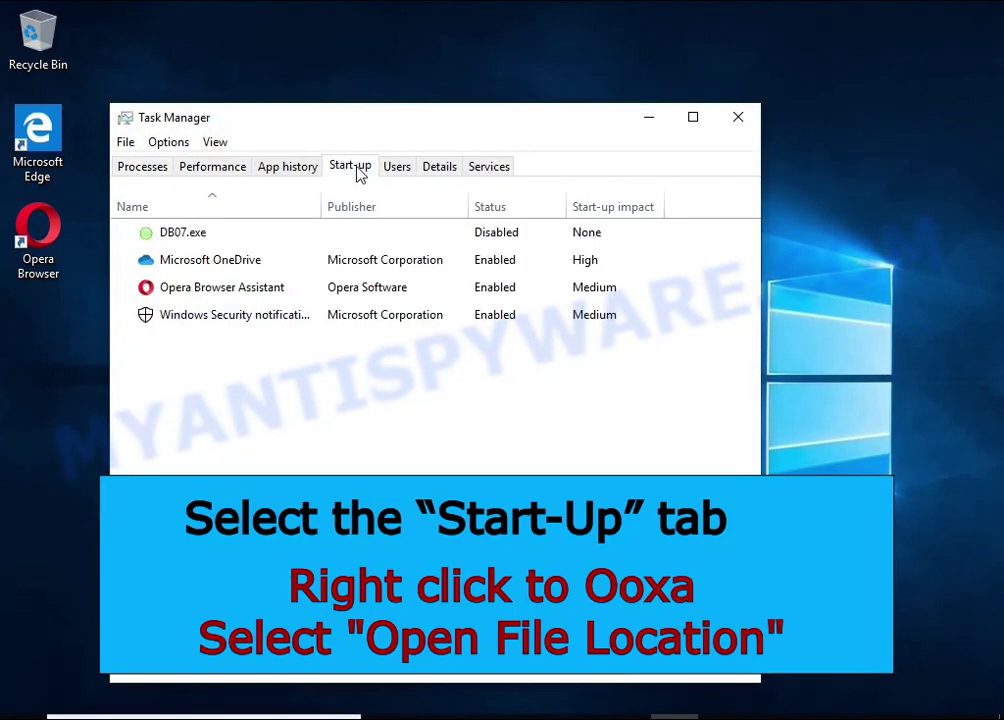
{"action": "right_click", "coordinate": [549, 237]}
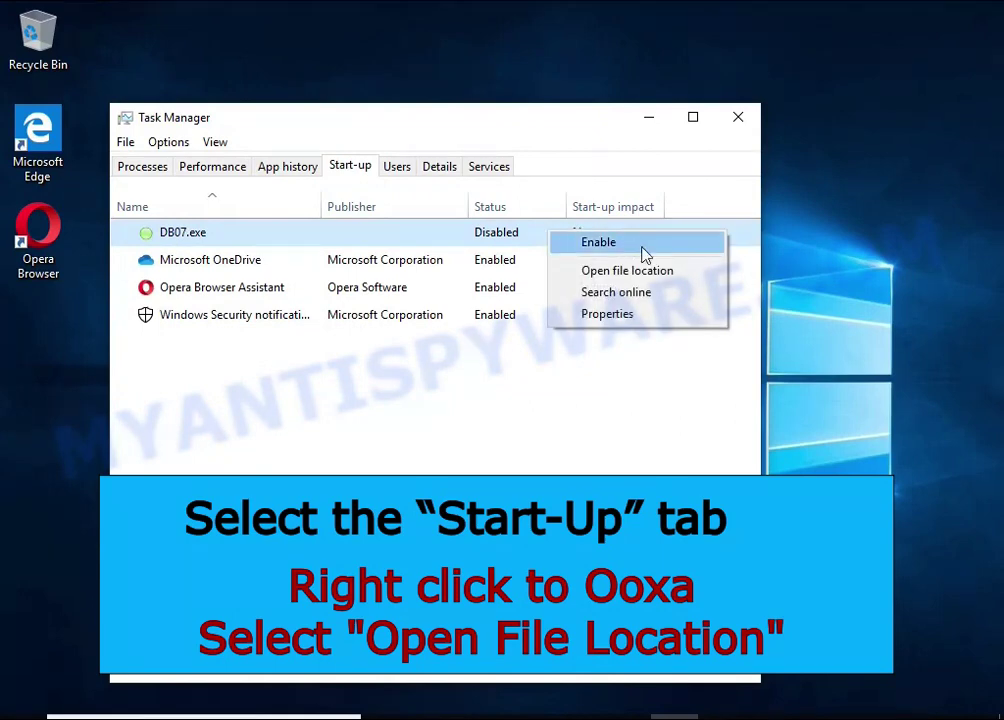
{"action": "left_click", "coordinate": [697, 281]}
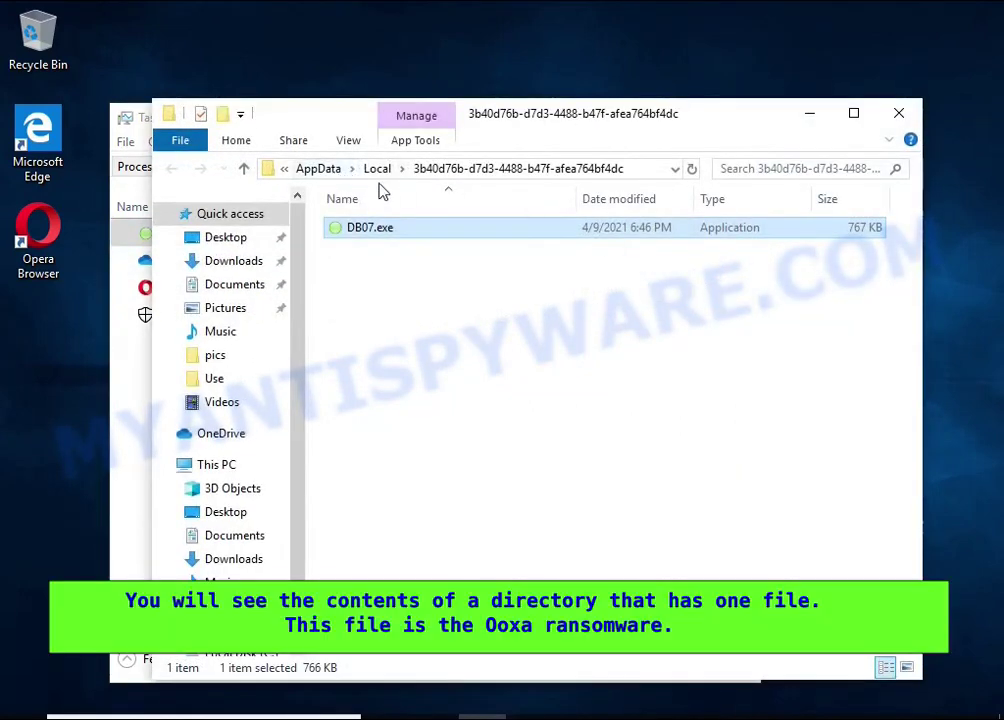
Step: Close Task Manager and attempt to delete DB07.exe, retrying twice before cancelling the File Access Denied error
{"action": "left_click", "coordinate": [130, 380]}
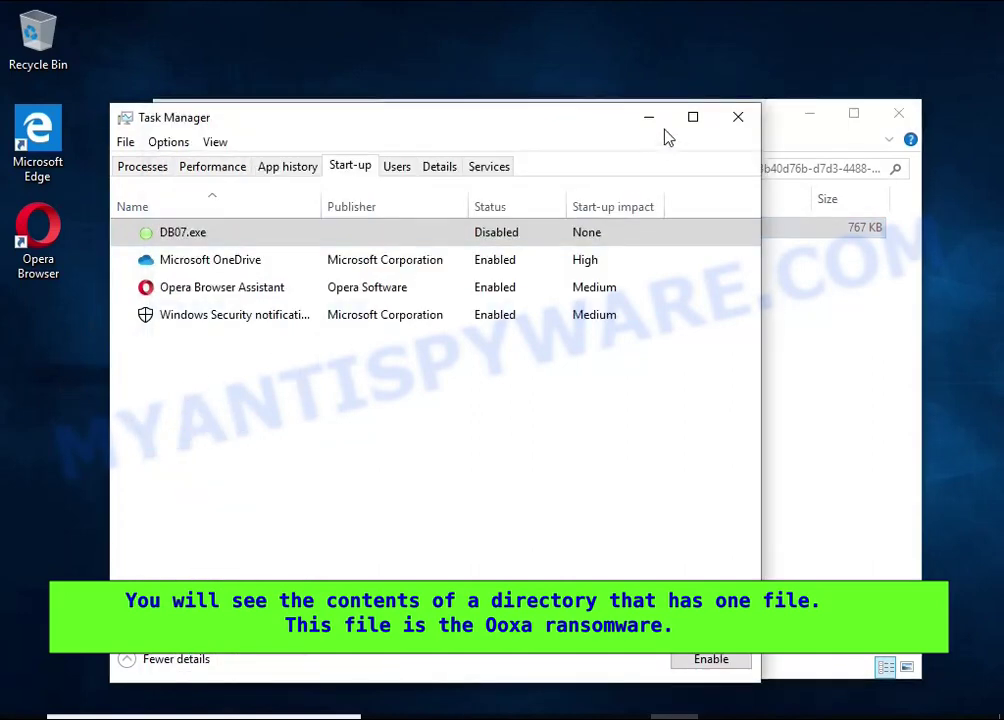
{"action": "left_click", "coordinate": [735, 120]}
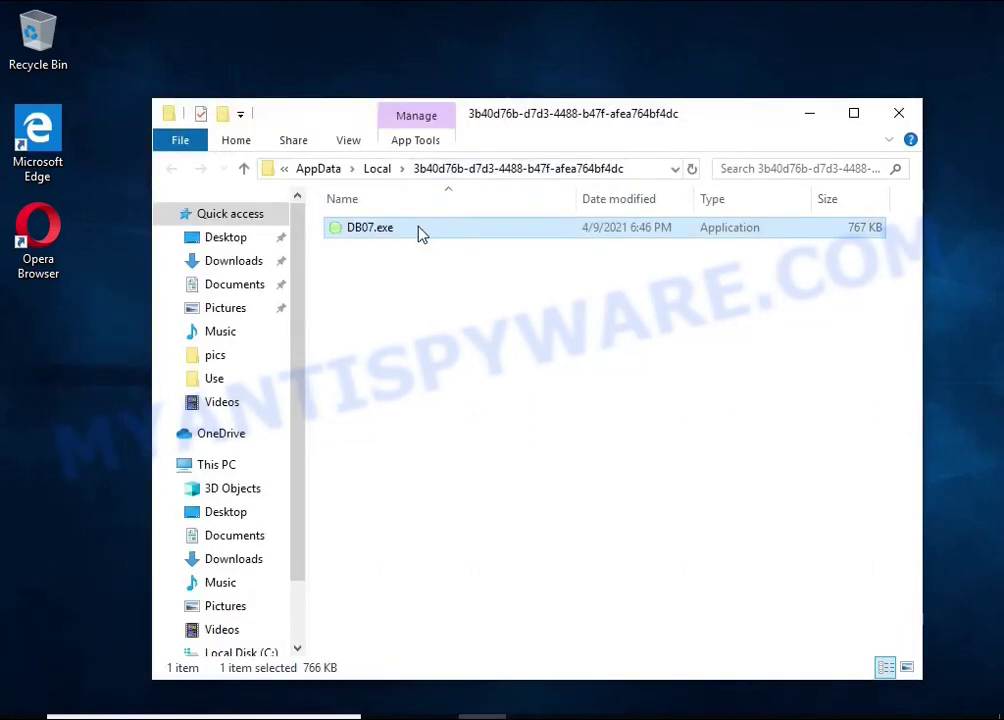
{"action": "right_click", "coordinate": [420, 233]}
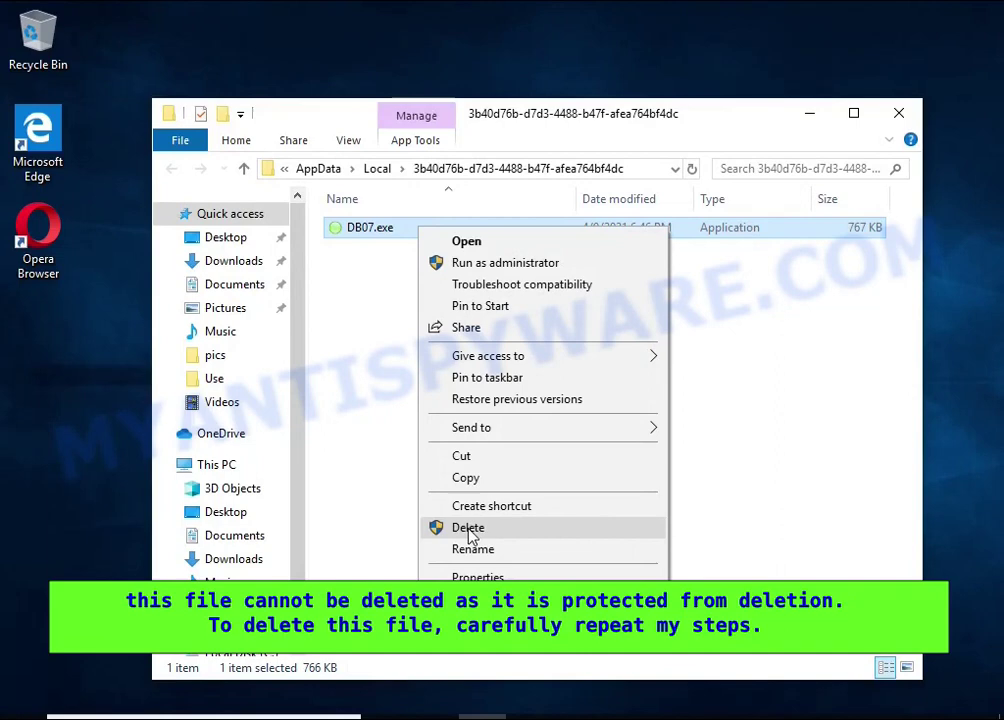
{"action": "left_click", "coordinate": [468, 528]}
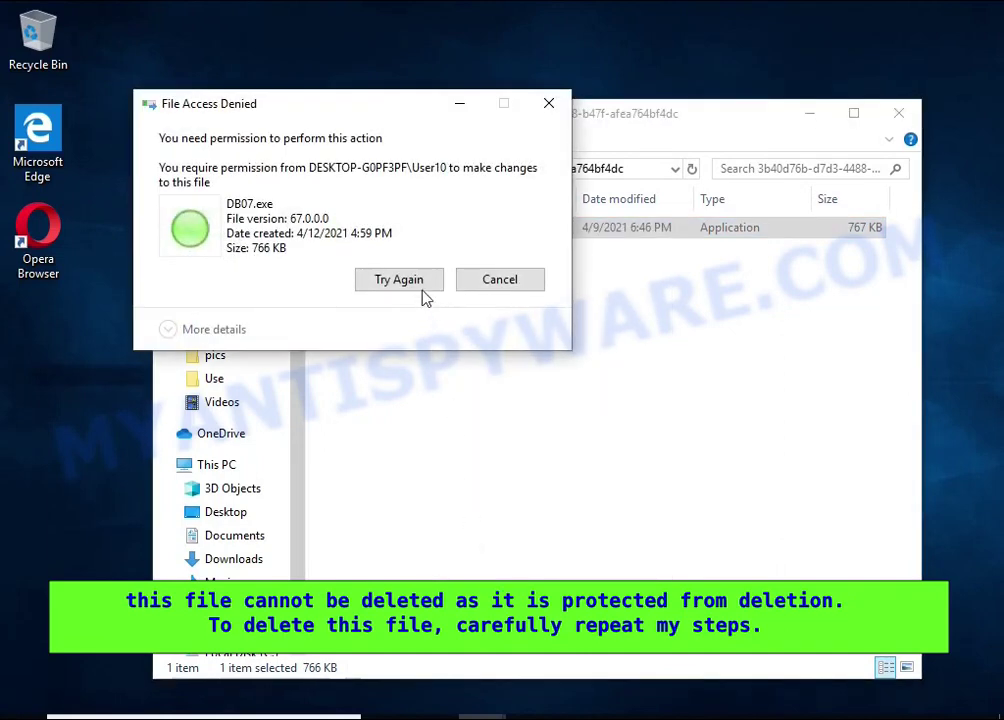
{"action": "left_click", "coordinate": [420, 287]}
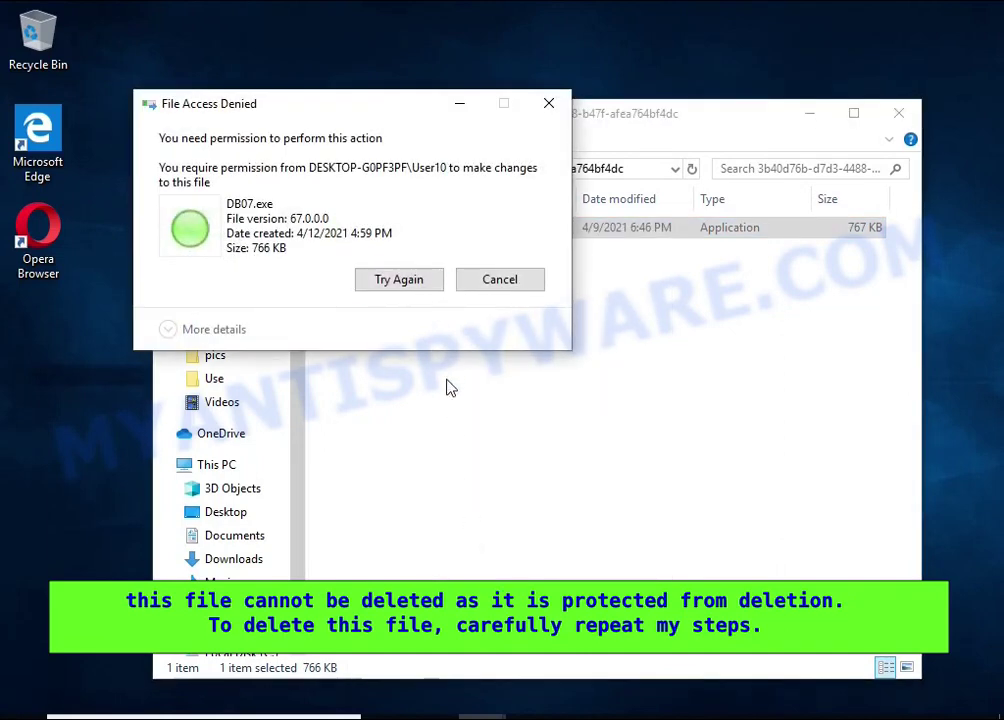
{"action": "left_click", "coordinate": [405, 283]}
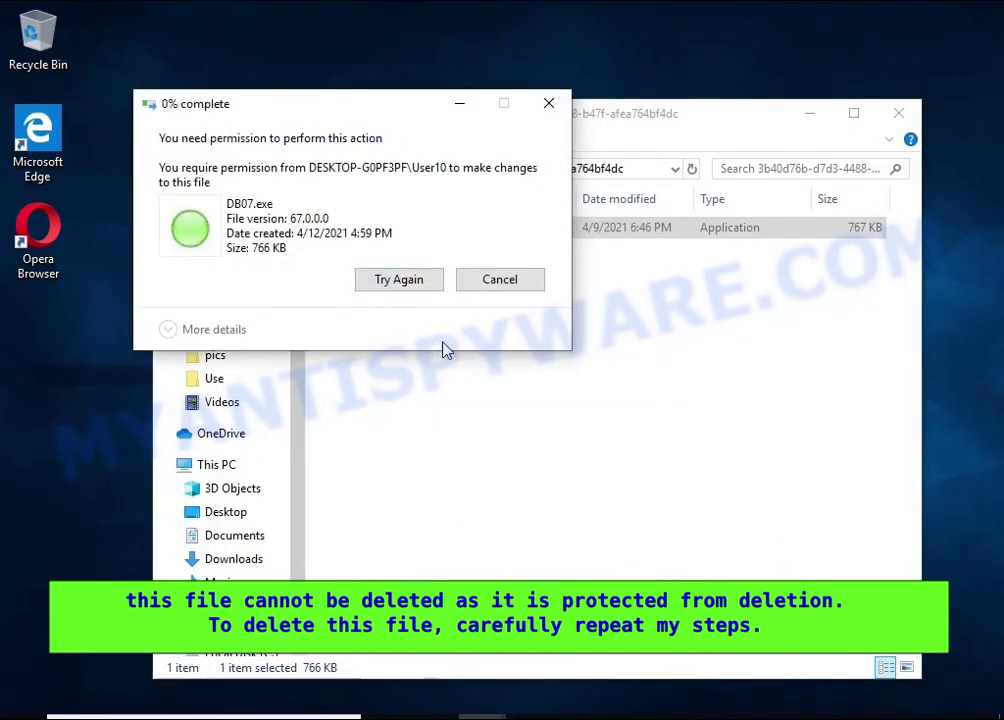
{"action": "left_click", "coordinate": [500, 282]}
Step: In DB07.exe's Advanced Security settings, disable inheritance and convert inherited permissions to explicit entries
{"action": "right_click", "coordinate": [412, 236]}
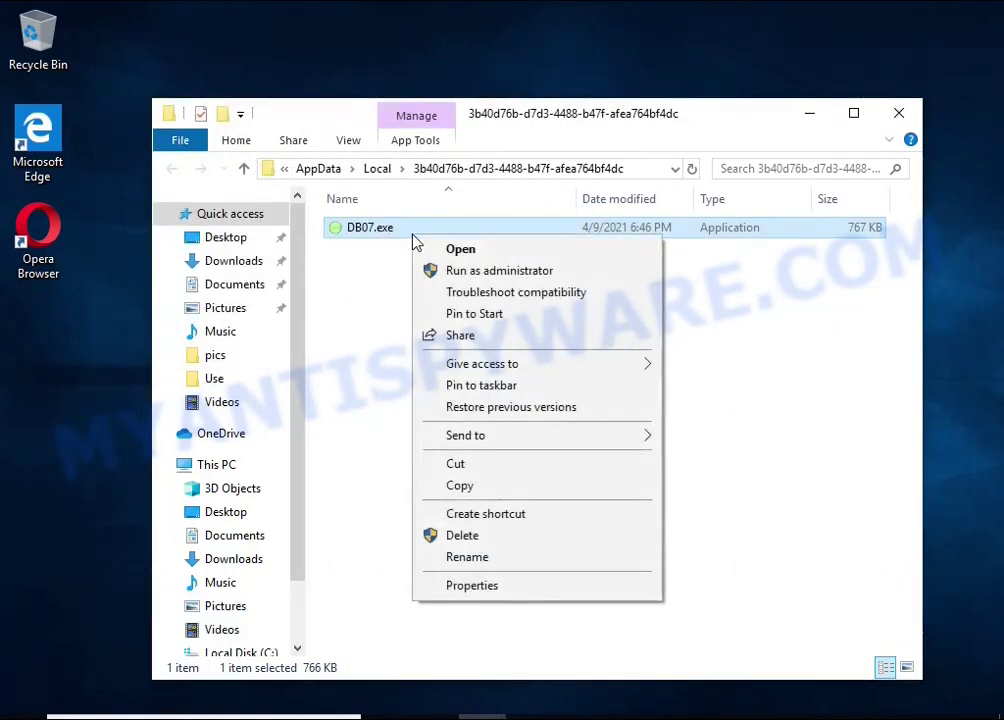
{"action": "left_click", "coordinate": [563, 594]}
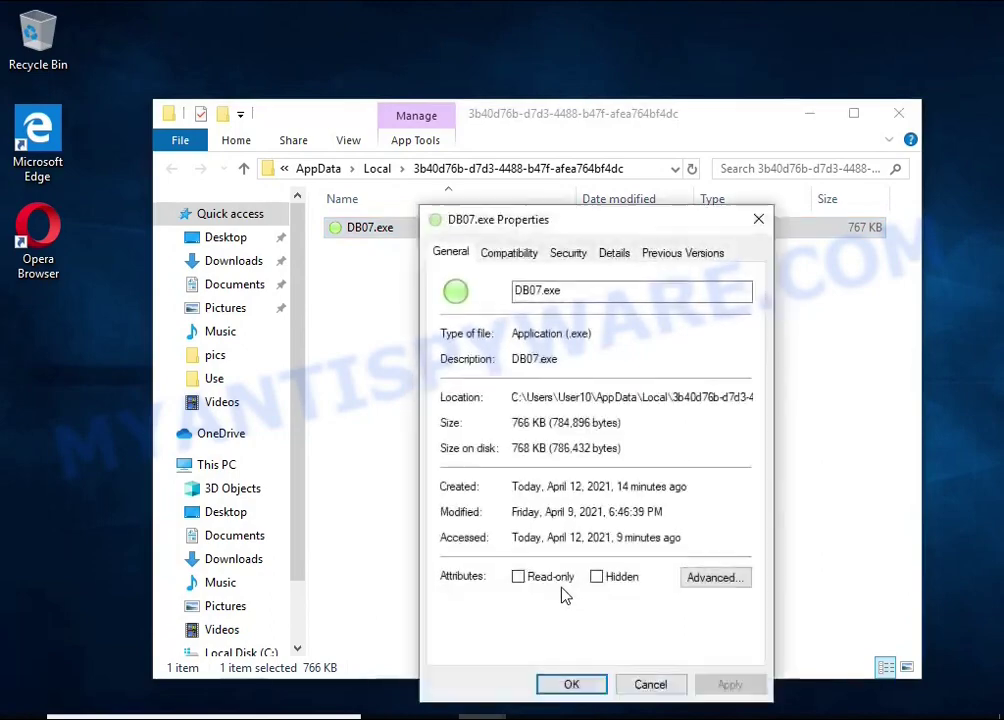
{"action": "left_click", "coordinate": [567, 255]}
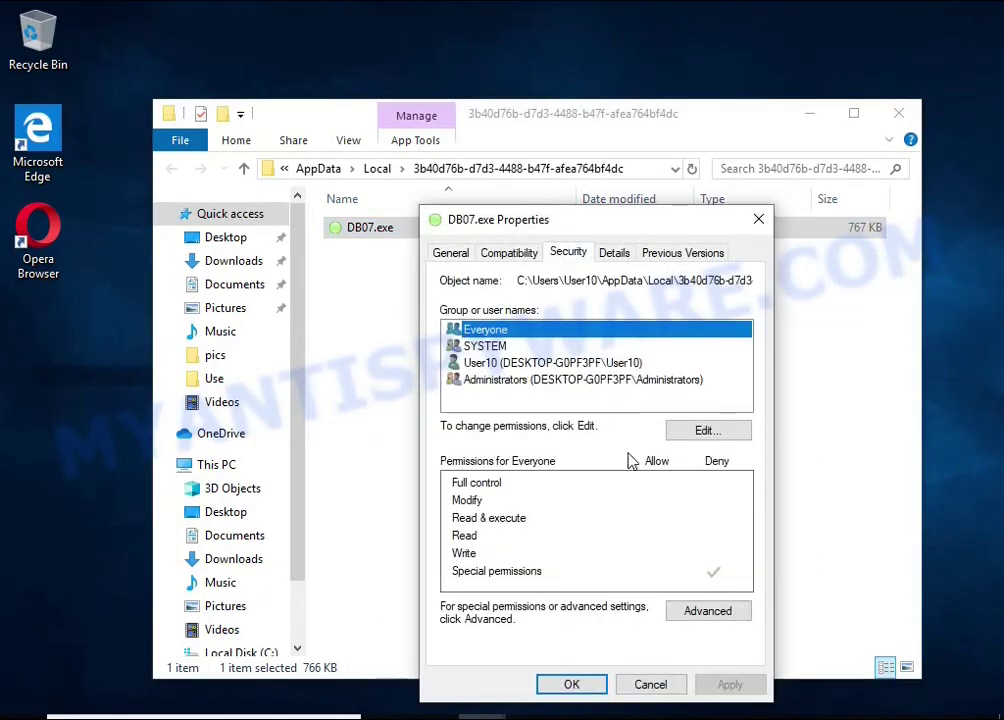
{"action": "left_click", "coordinate": [721, 615]}
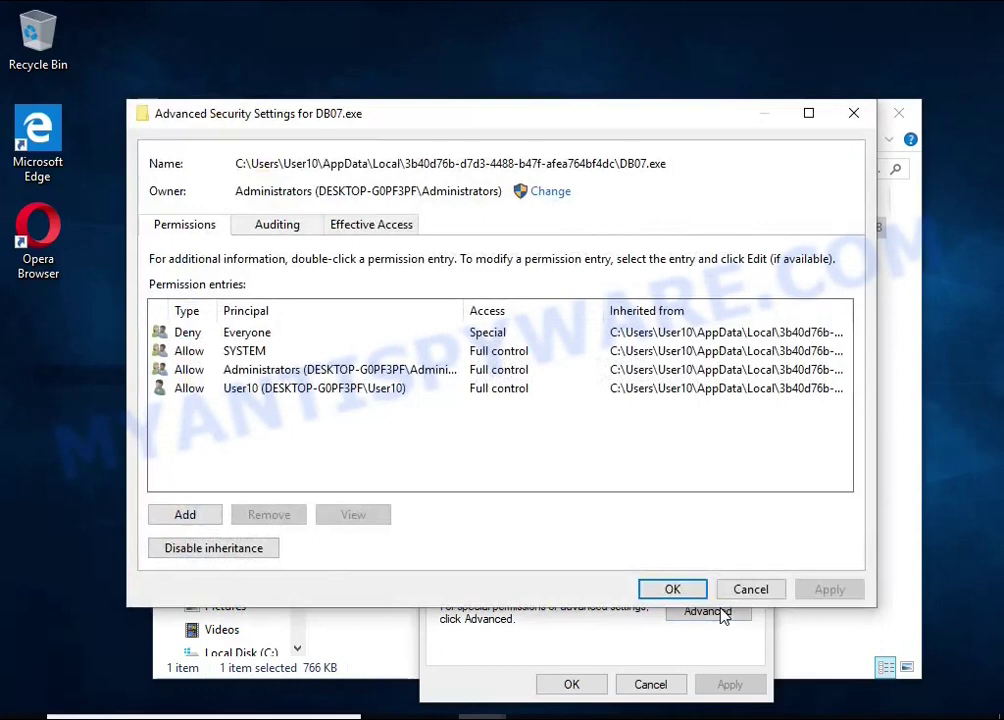
{"action": "left_click", "coordinate": [256, 553]}
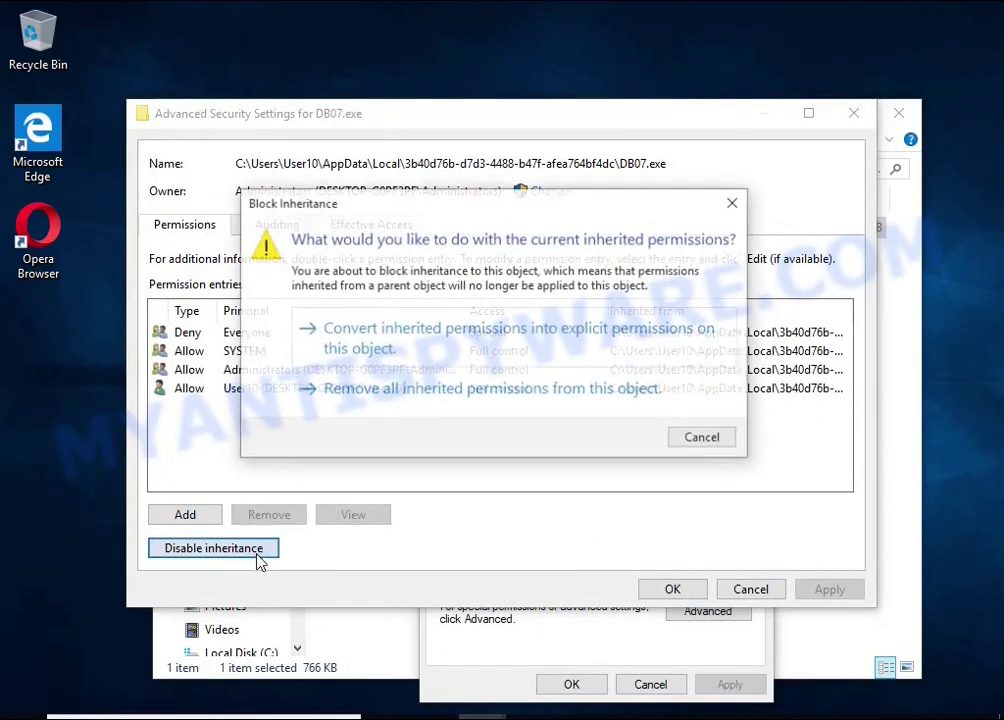
{"action": "left_click", "coordinate": [521, 359]}
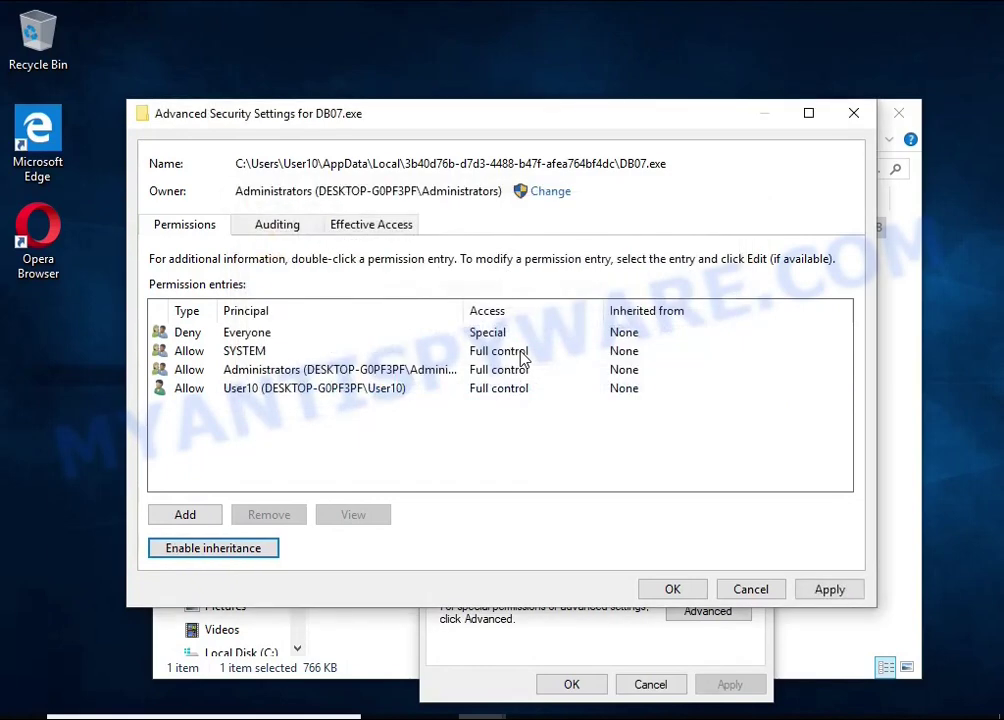
Step: Remove the Deny entry for Everyone and confirm both the security and Properties dialogs
{"action": "left_click", "coordinate": [246, 341]}
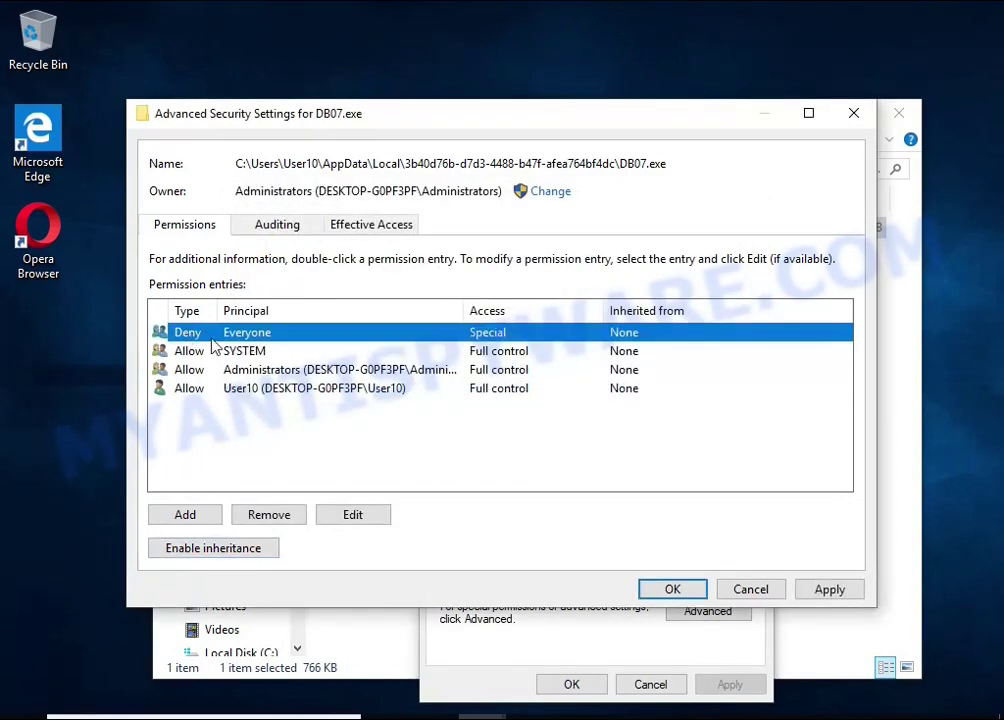
{"action": "left_click", "coordinate": [298, 518]}
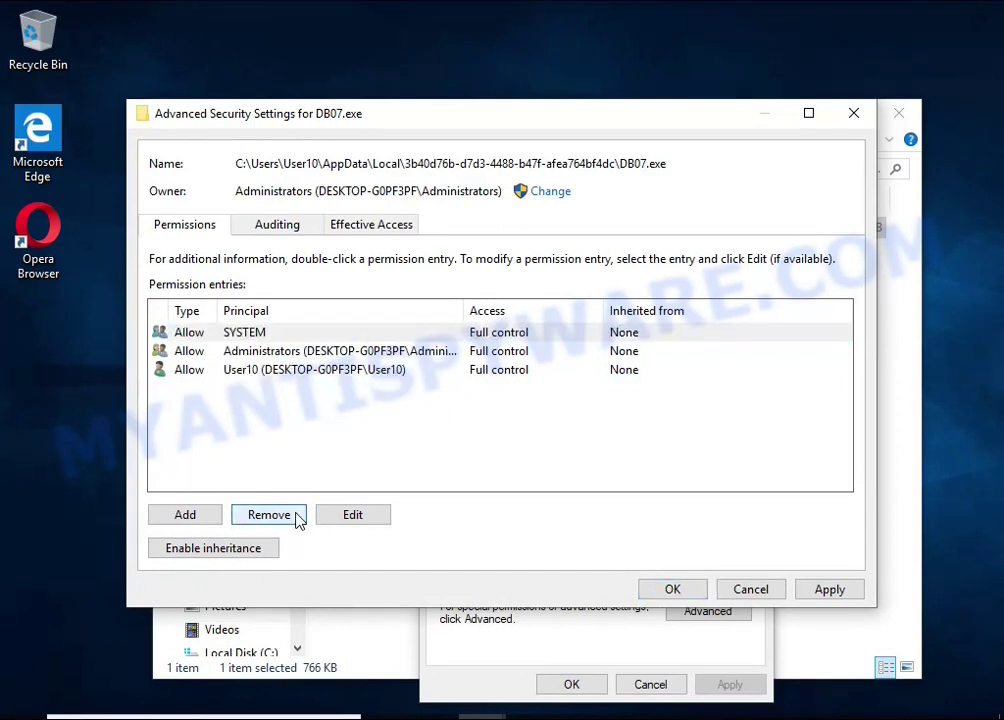
{"action": "left_click", "coordinate": [672, 590]}
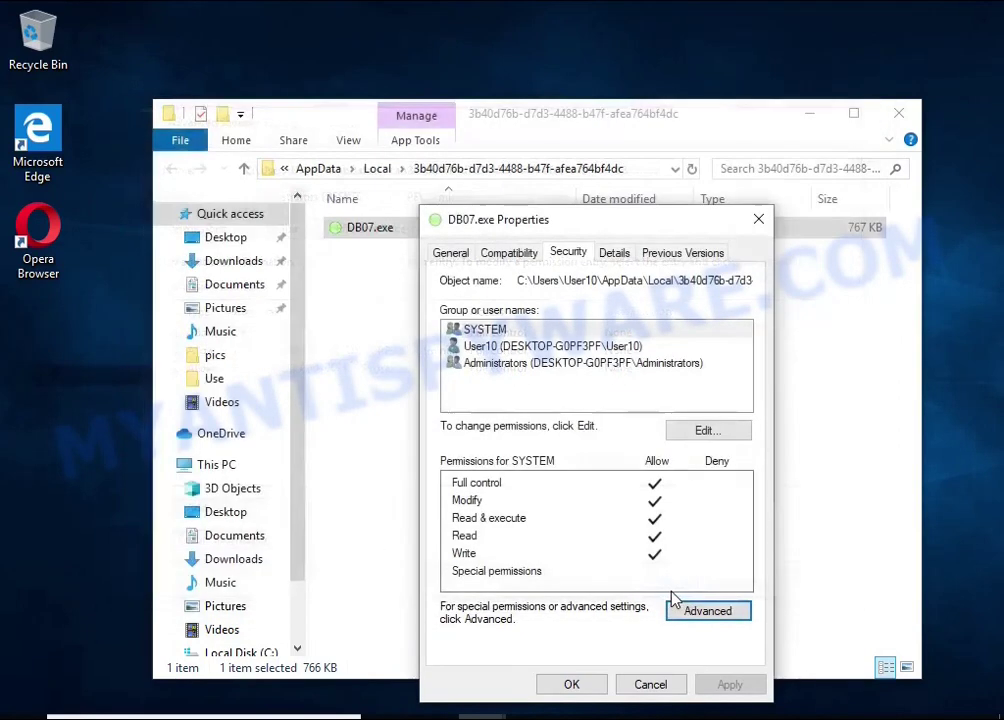
{"action": "left_click", "coordinate": [572, 683]}
Step: Delete the now-unprotected DB07.exe from its AppData\Local folder
{"action": "right_click", "coordinate": [384, 229]}
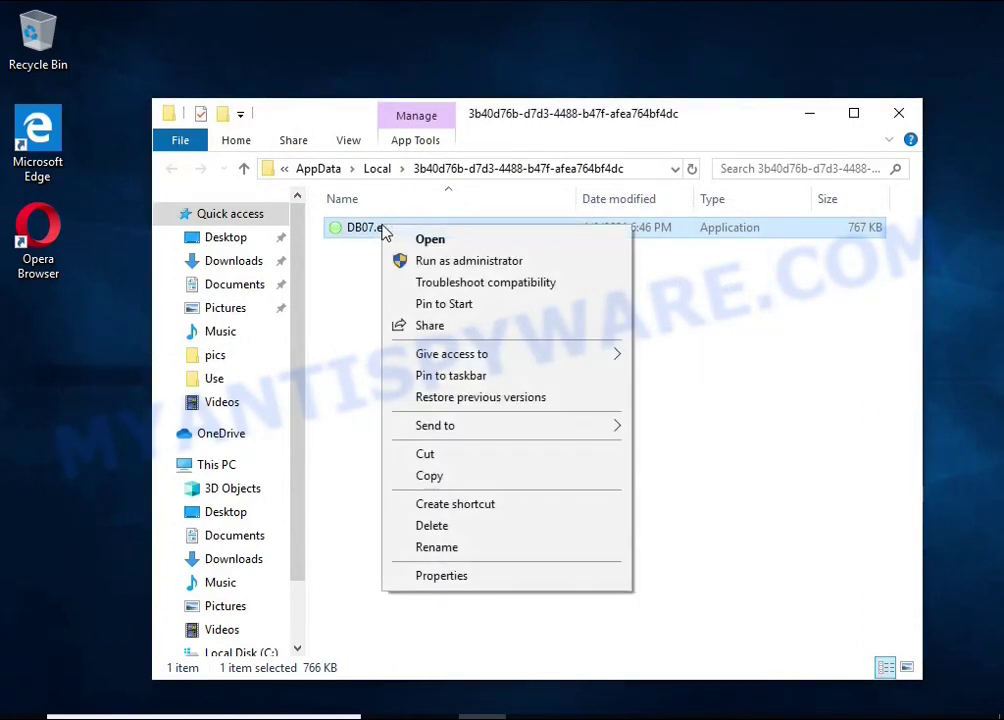
{"action": "left_click", "coordinate": [487, 529]}
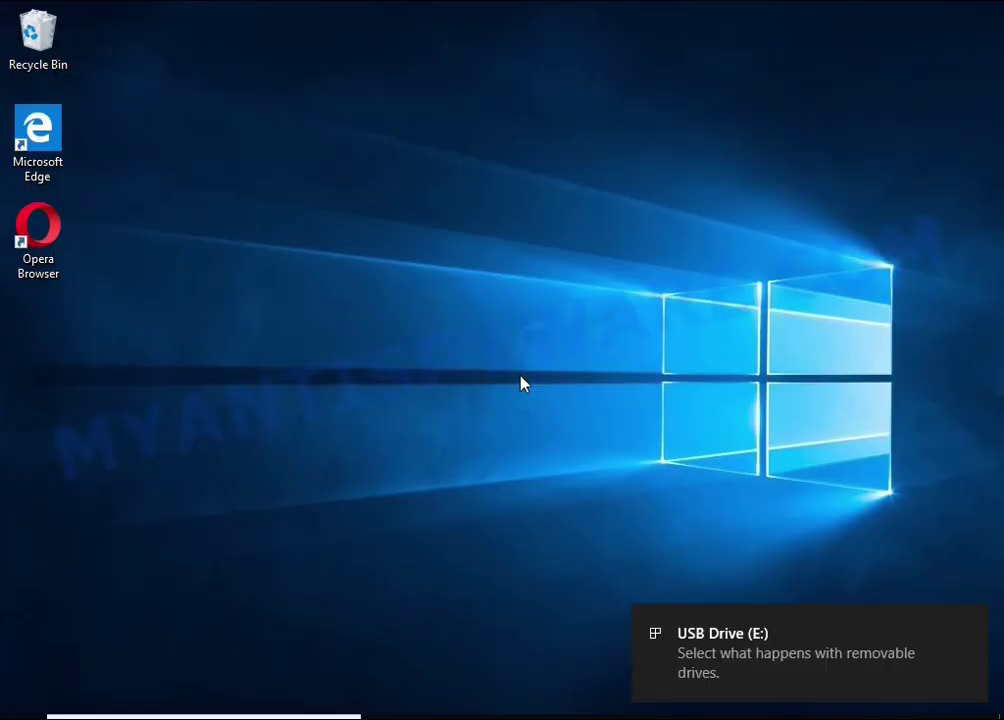
Step: Open USB Drive (E:) and run the STOP Djvu decryptor, accepting UAC, licence, disclaimer and malware-disable prompts
{"action": "left_click", "coordinate": [744, 660]}
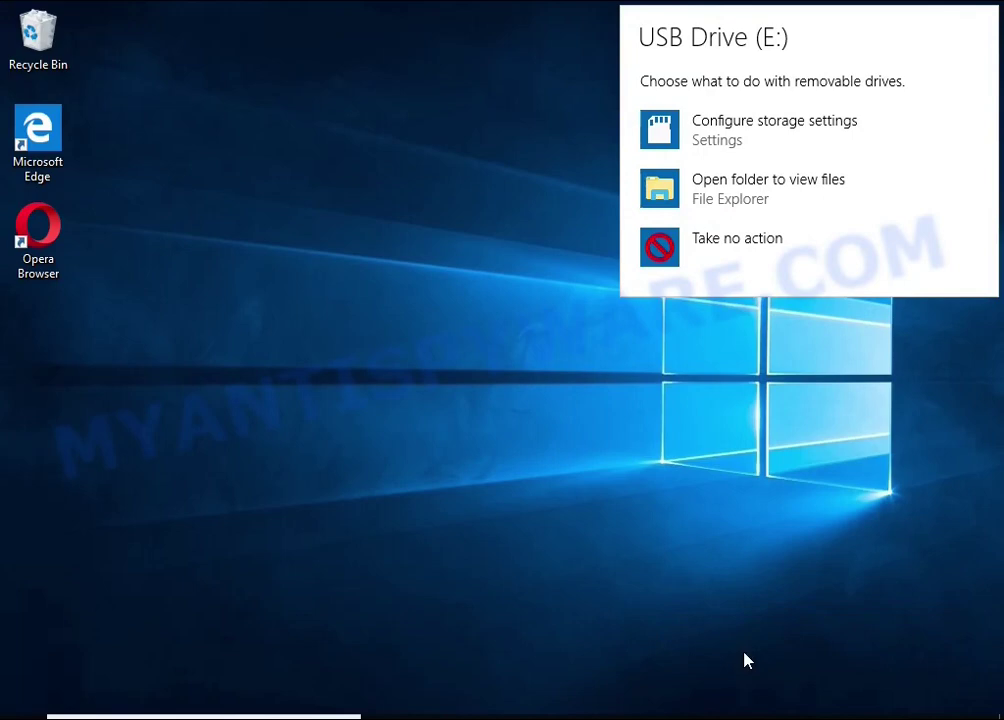
{"action": "left_click", "coordinate": [751, 192]}
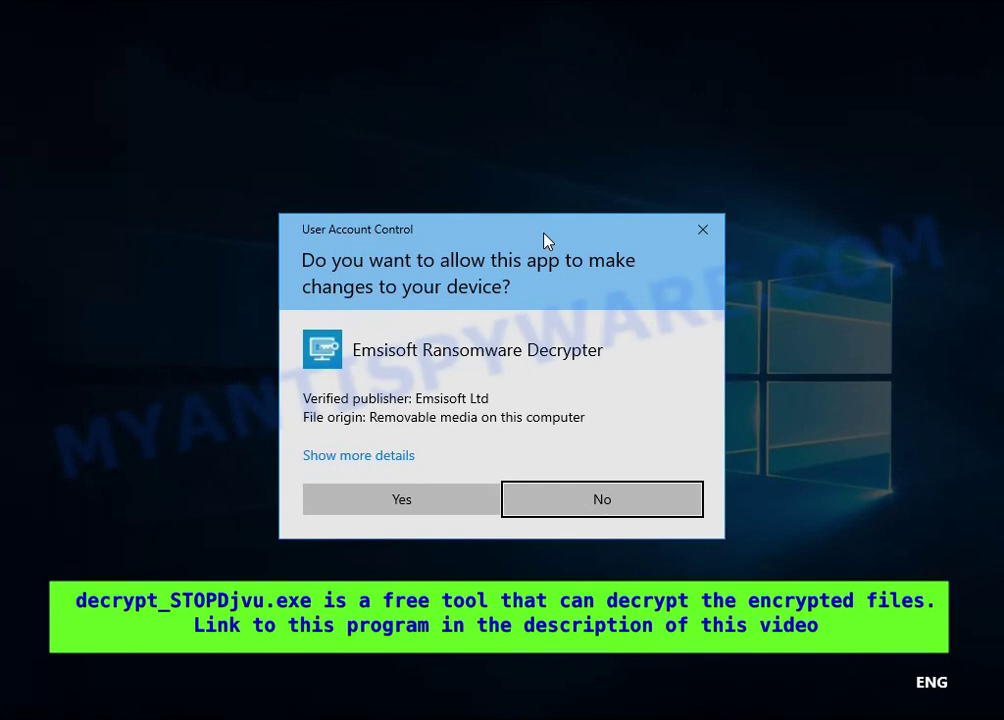
{"action": "left_click", "coordinate": [415, 504]}
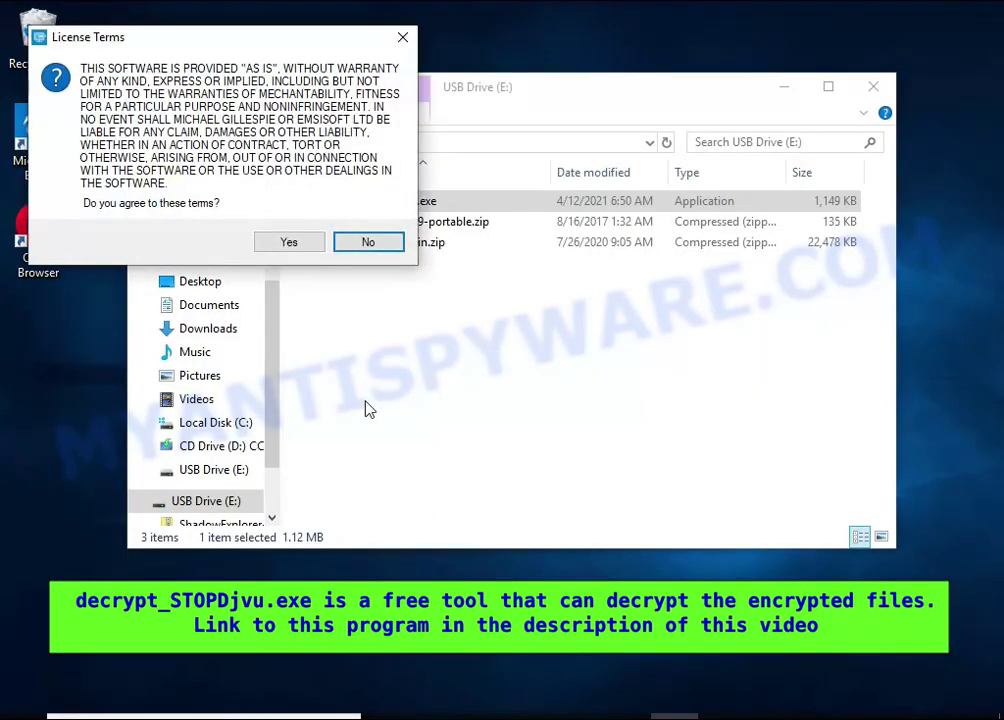
{"action": "left_click", "coordinate": [289, 246]}
{"action": "left_click", "coordinate": [583, 505]}
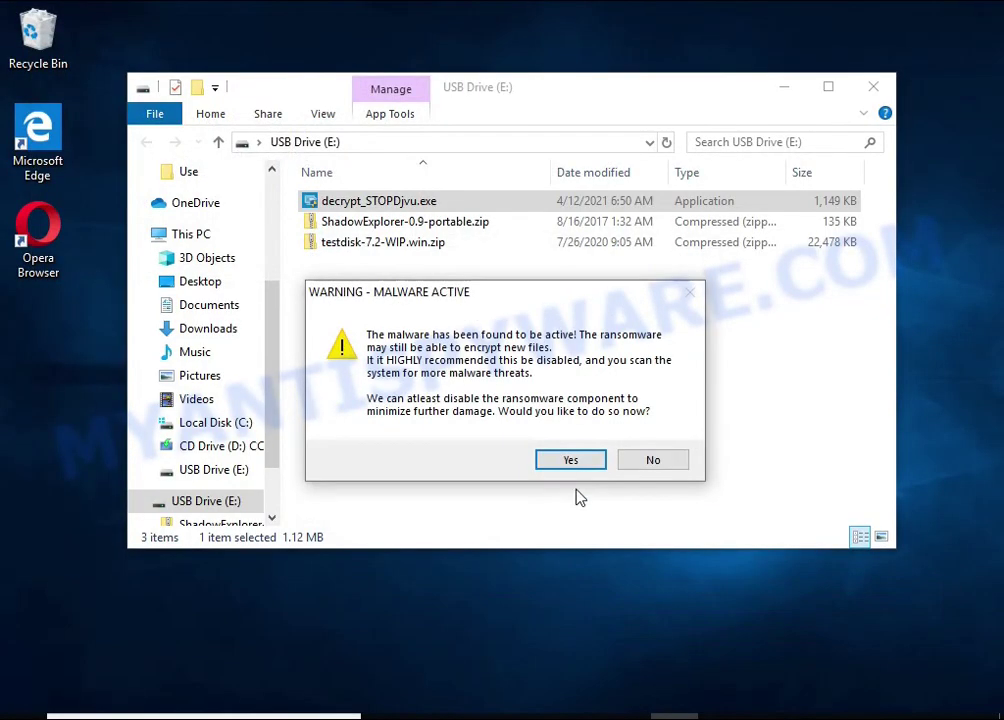
{"action": "left_click", "coordinate": [576, 459]}
Step: Acknowledge the disabled malware, then remove C:\ and E:\ from the decryptor's folder list
{"action": "left_click", "coordinate": [641, 447]}
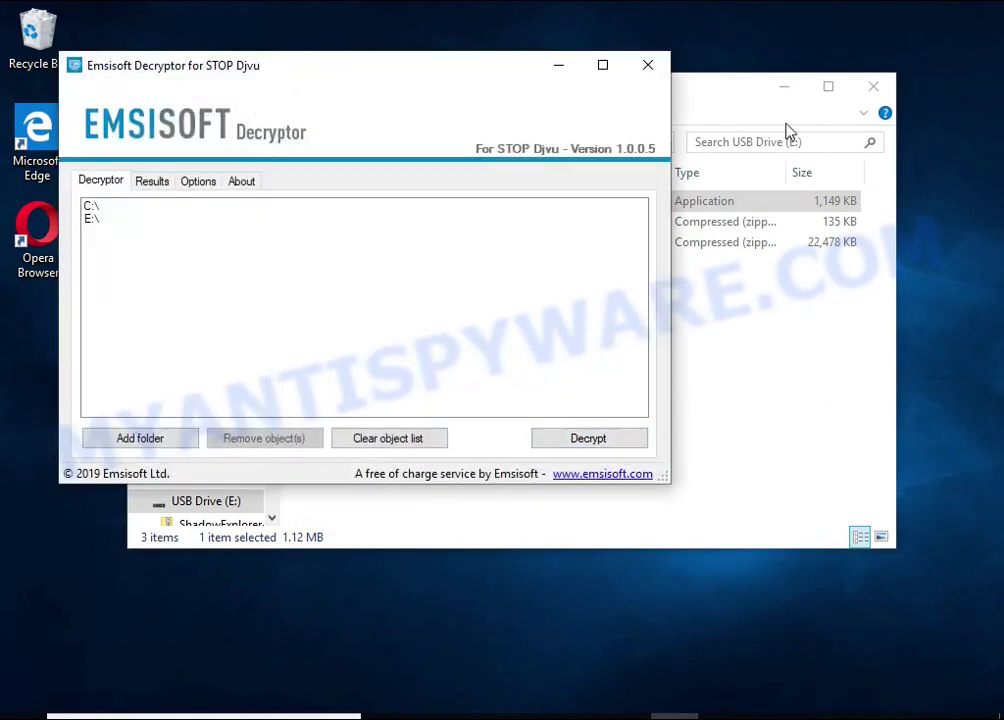
{"action": "left_click", "coordinate": [784, 86]}
{"action": "left_click_drag", "start_coordinate": [441, 74], "coordinate": [632, 123]}
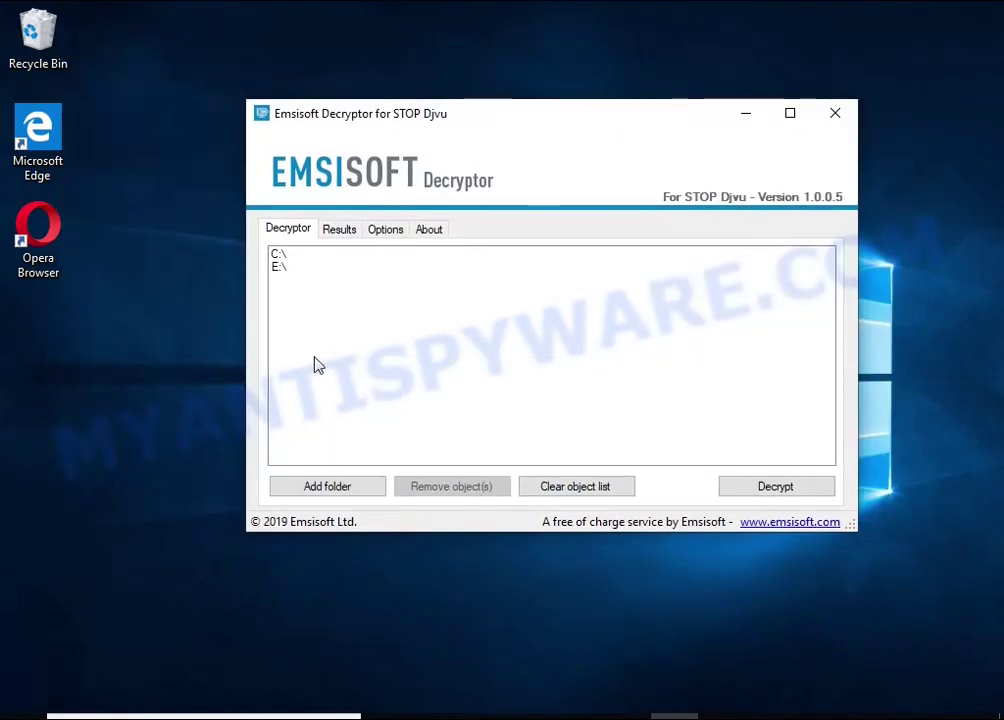
{"action": "left_click", "coordinate": [327, 254]}
{"action": "left_click", "coordinate": [415, 485]}
{"action": "left_click", "coordinate": [327, 256]}
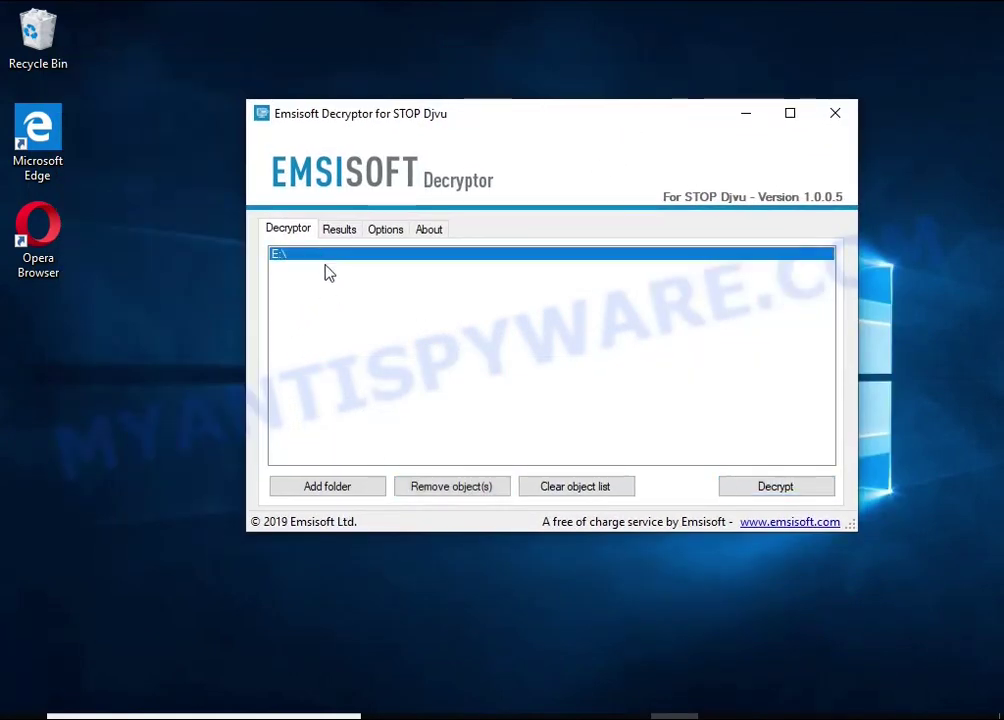
{"action": "left_click", "coordinate": [447, 488]}
Step: Add the Documents and Pictures folders to the list and start decrypting them
{"action": "left_click", "coordinate": [330, 488]}
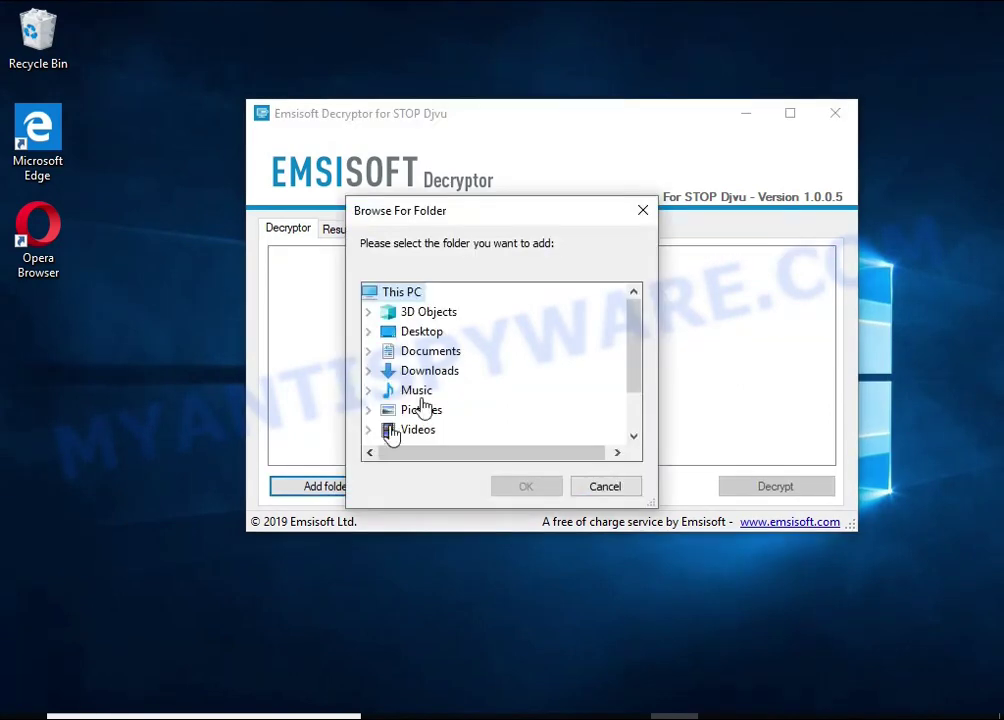
{"action": "left_click", "coordinate": [430, 351]}
{"action": "left_click", "coordinate": [522, 486]}
{"action": "left_click", "coordinate": [316, 490]}
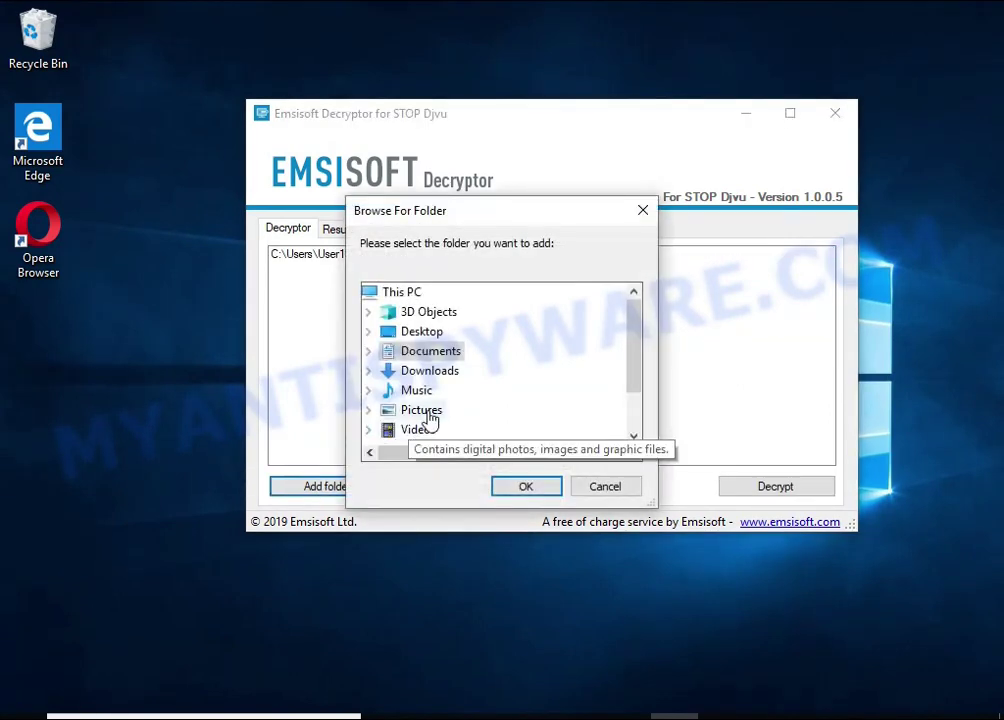
{"action": "double_click", "coordinate": [422, 410]}
{"action": "left_click", "coordinate": [497, 484]}
{"action": "left_click", "coordinate": [338, 258]}
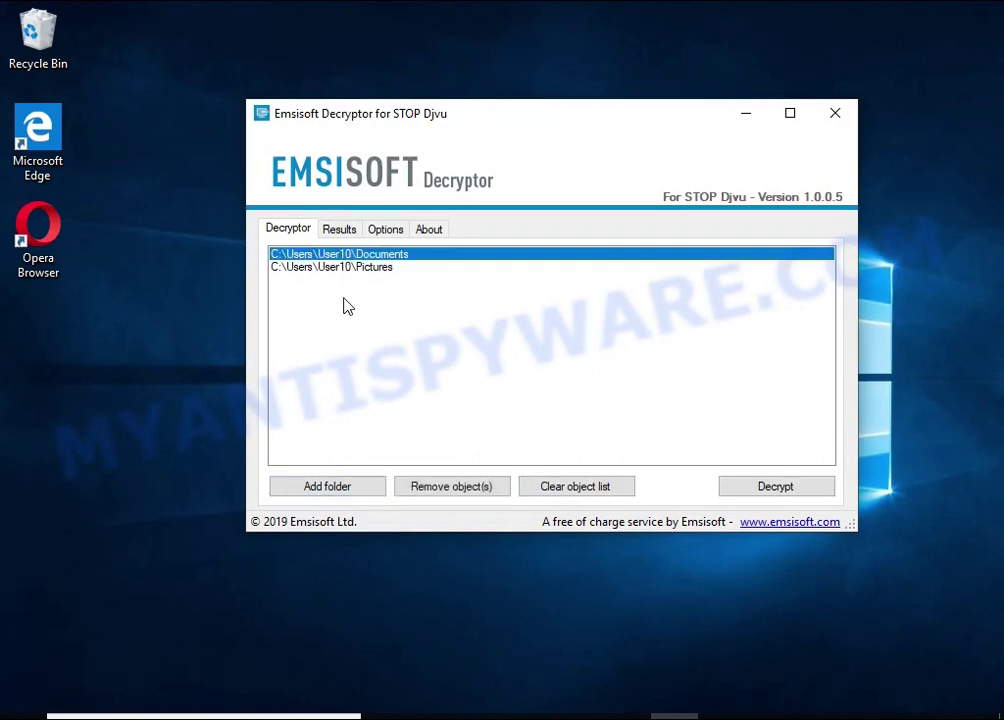
{"action": "left_click", "coordinate": [345, 268]}
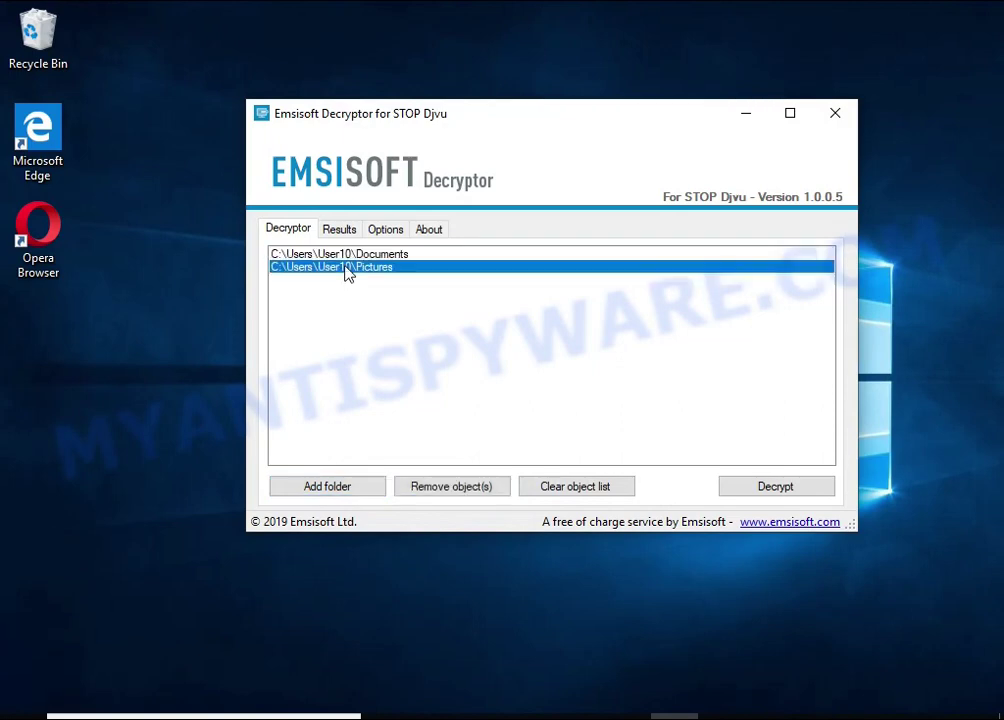
{"action": "left_click", "coordinate": [789, 490]}
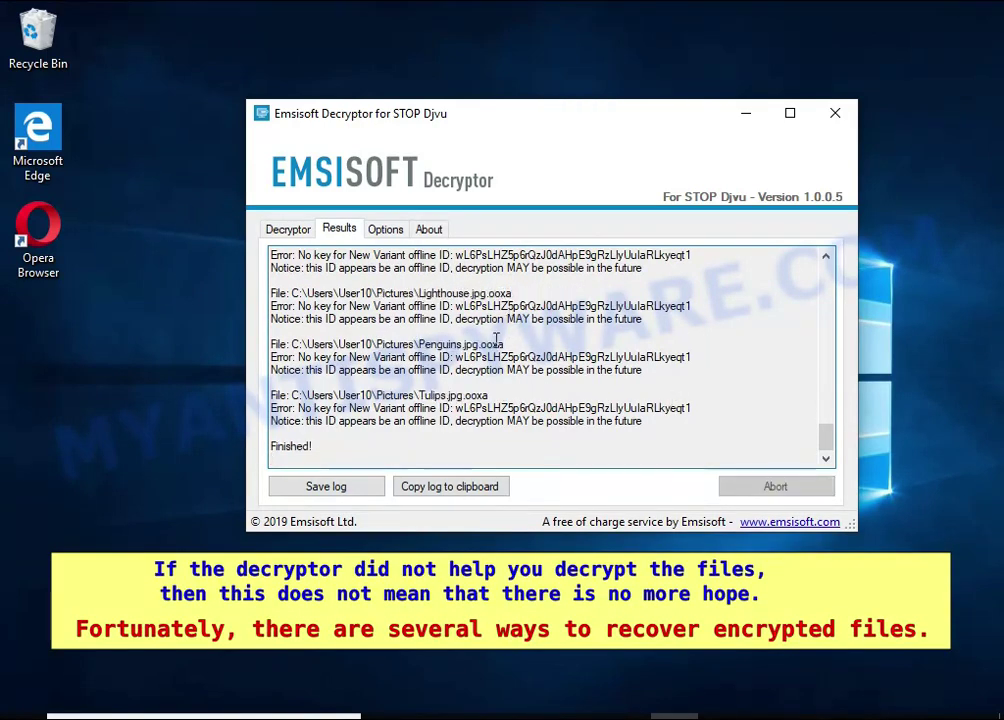
{"action": "double_click", "coordinate": [607, 356]}
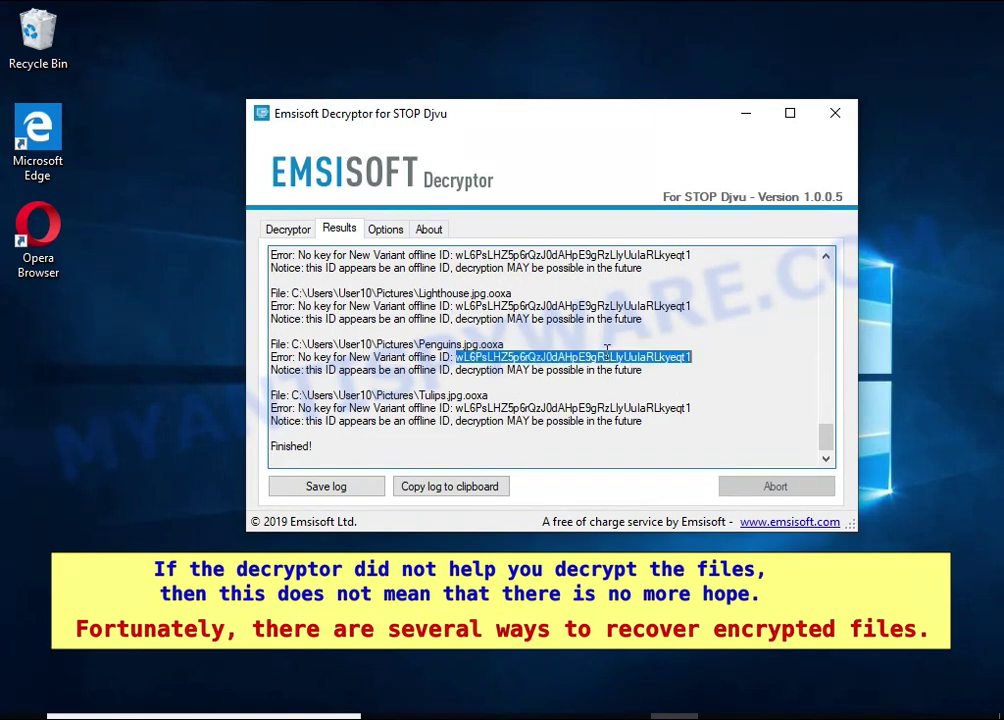
{"action": "double_click", "coordinate": [420, 370]}
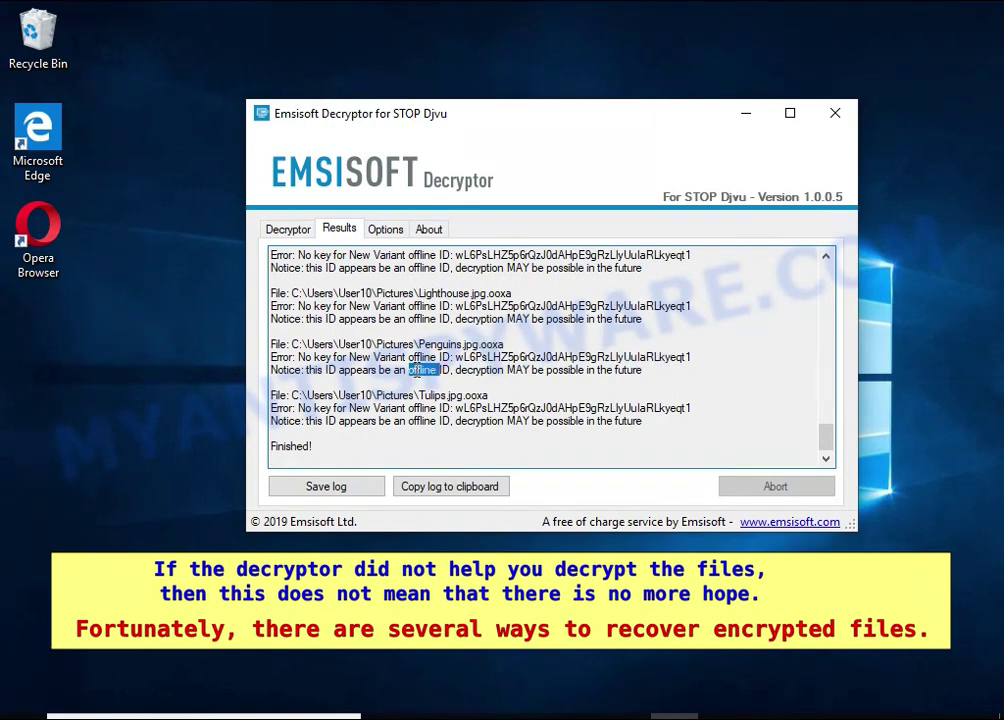
{"action": "double_click", "coordinate": [480, 370]}
{"action": "double_click", "coordinate": [517, 370]}
{"action": "double_click", "coordinate": [538, 370]}
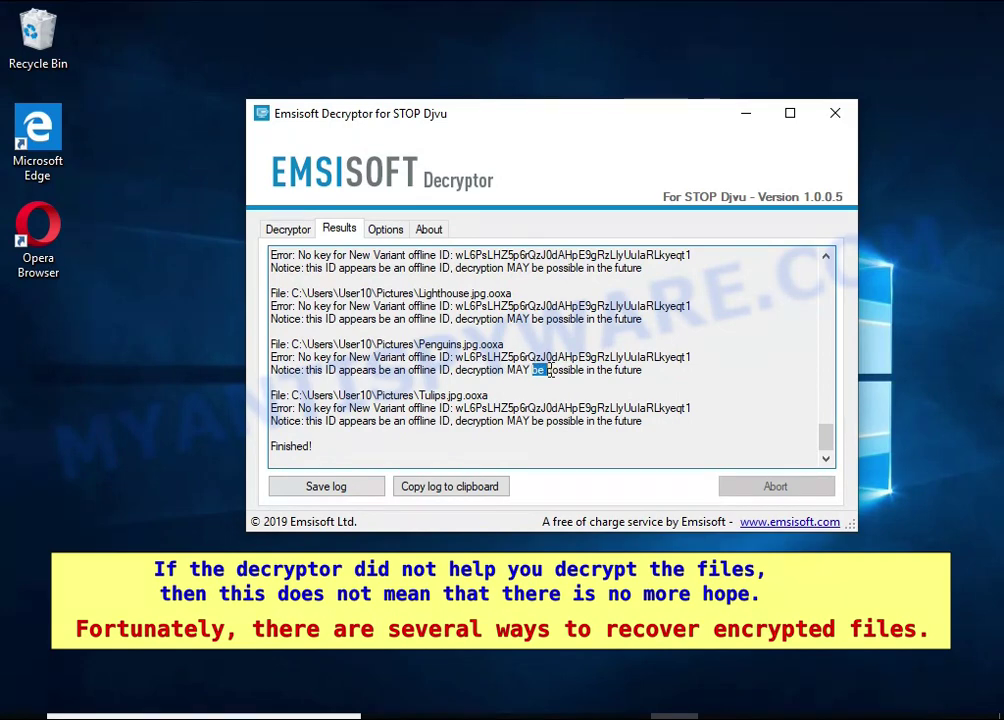
{"action": "double_click", "coordinate": [566, 370]}
{"action": "double_click", "coordinate": [628, 370]}
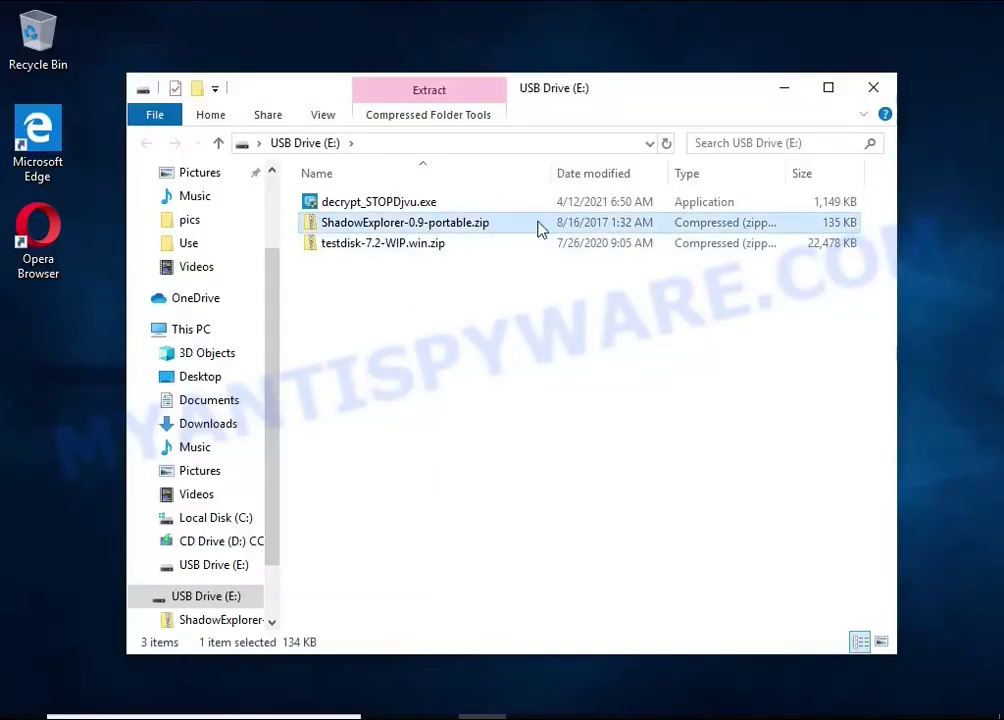
Step: Extract ShadowExplorer-0.9-portable.zip onto the USB drive with Extract All
{"action": "right_click", "coordinate": [540, 230]}
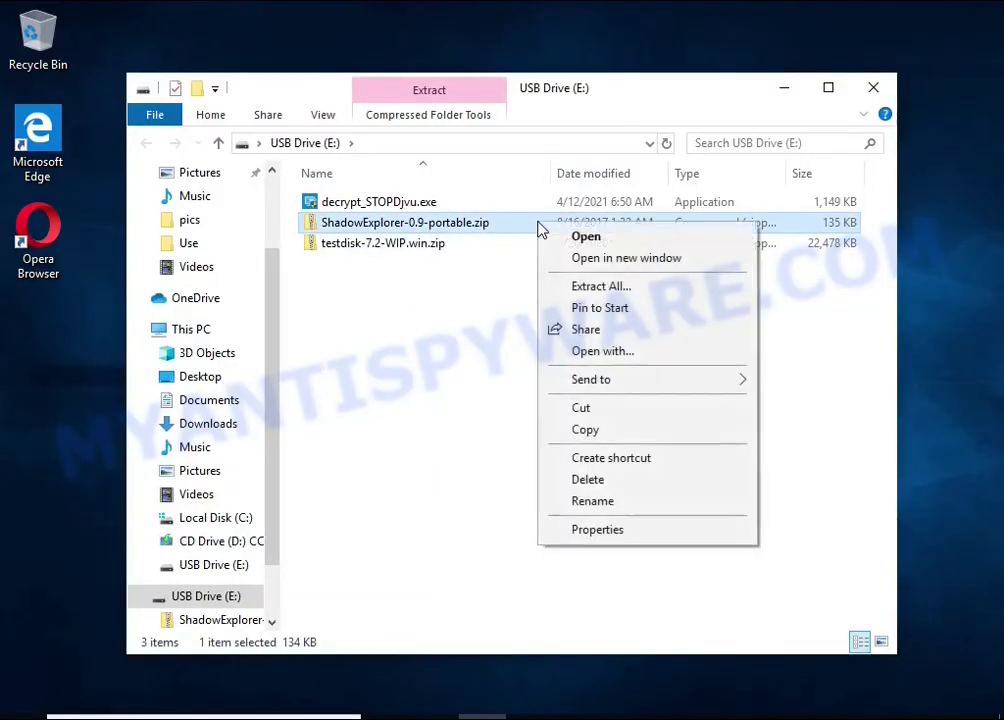
{"action": "left_click", "coordinate": [659, 289]}
{"action": "left_click", "coordinate": [690, 560]}
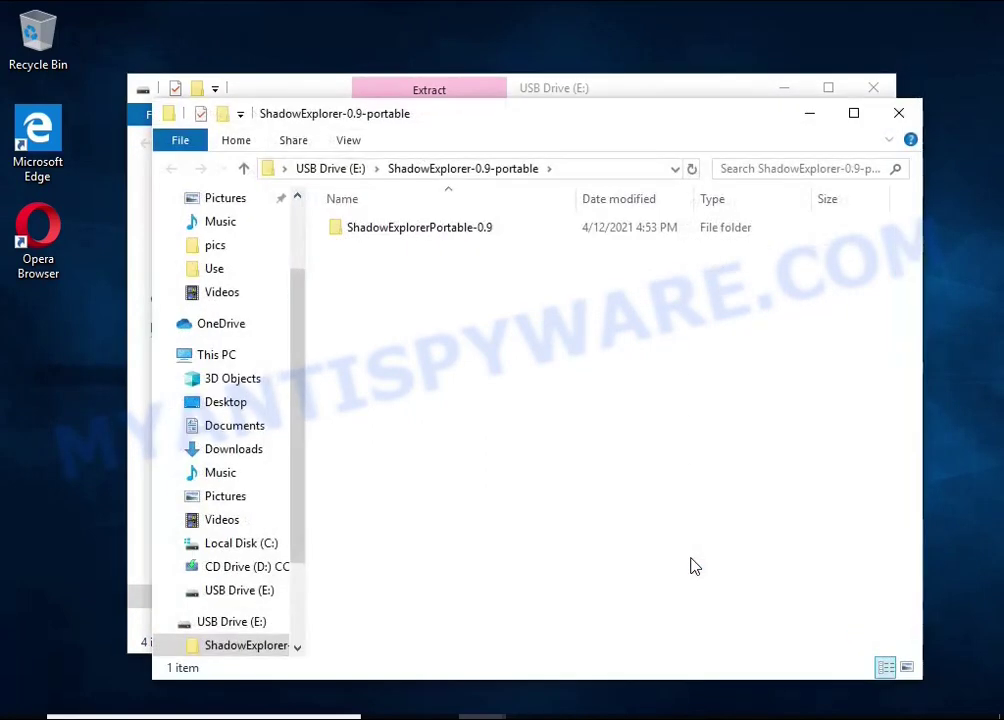
{"action": "left_click", "coordinate": [873, 88]}
Step: Launch ShadowExplorerPortable.exe from the ShadowExplorerPortable-0.9 folder with admin rights
{"action": "double_click", "coordinate": [528, 241]}
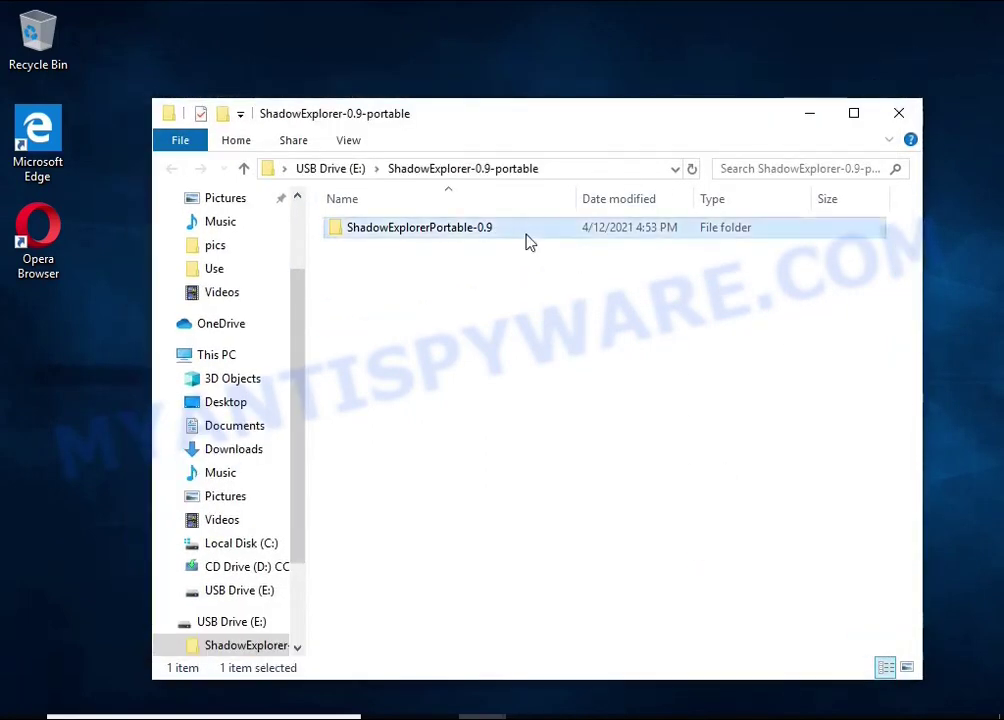
{"action": "double_click", "coordinate": [530, 270]}
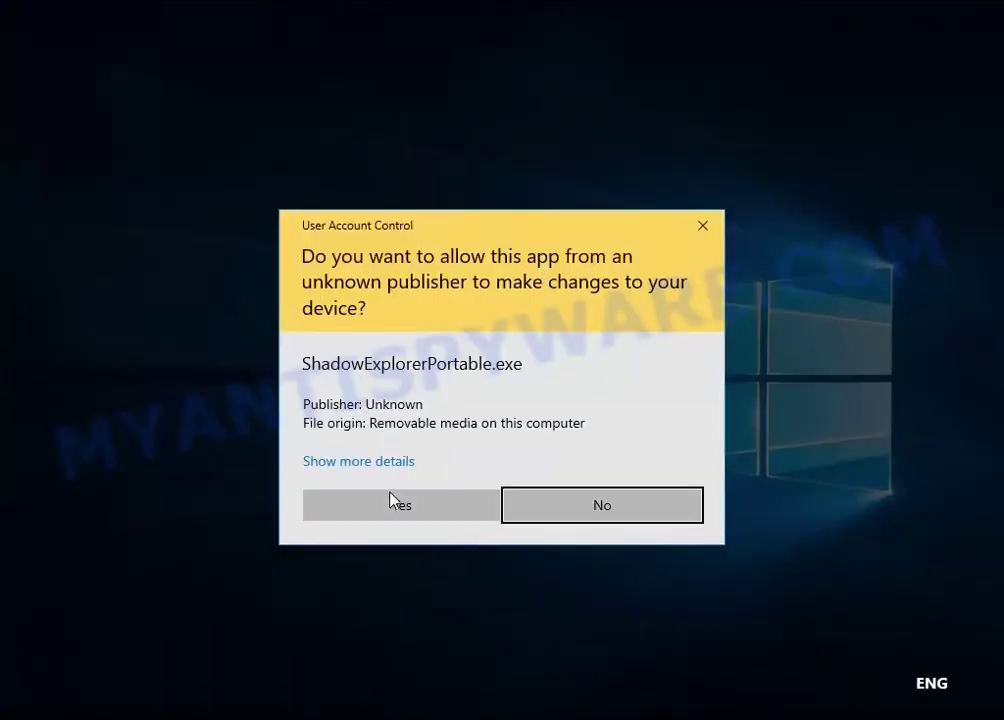
{"action": "left_click", "coordinate": [393, 502]}
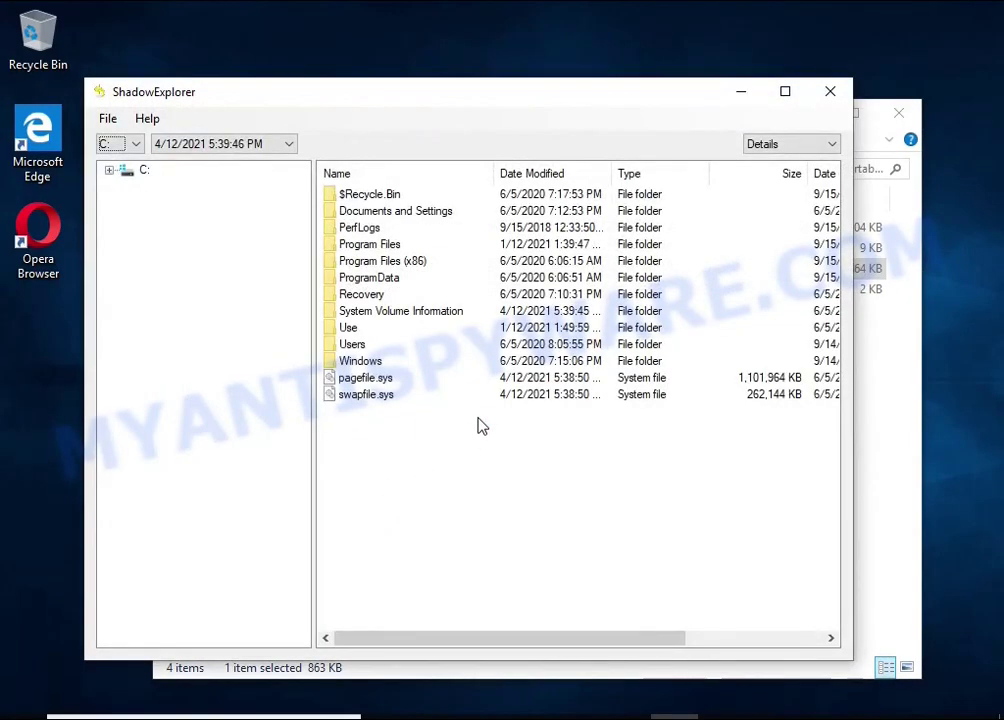
Step: Select drive C: and the 5:40:04 PM shadow copy, then browse to Users > User10 > Documents
{"action": "left_click", "coordinate": [136, 146]}
{"action": "left_click", "coordinate": [130, 168]}
{"action": "left_click", "coordinate": [195, 146]}
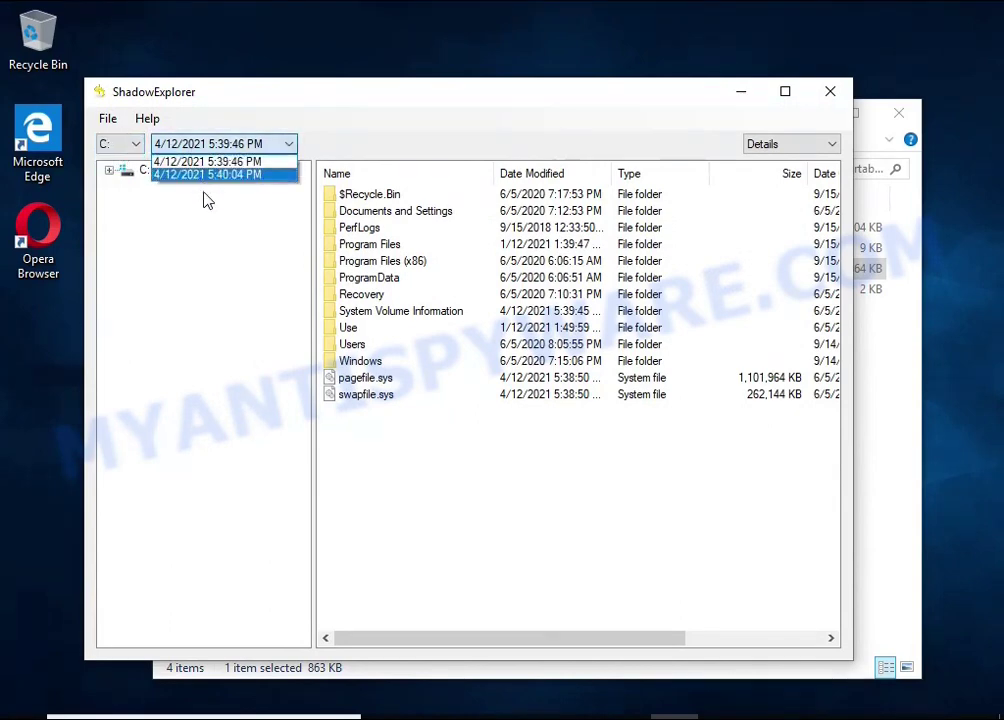
{"action": "left_click", "coordinate": [207, 175]}
{"action": "double_click", "coordinate": [355, 344]}
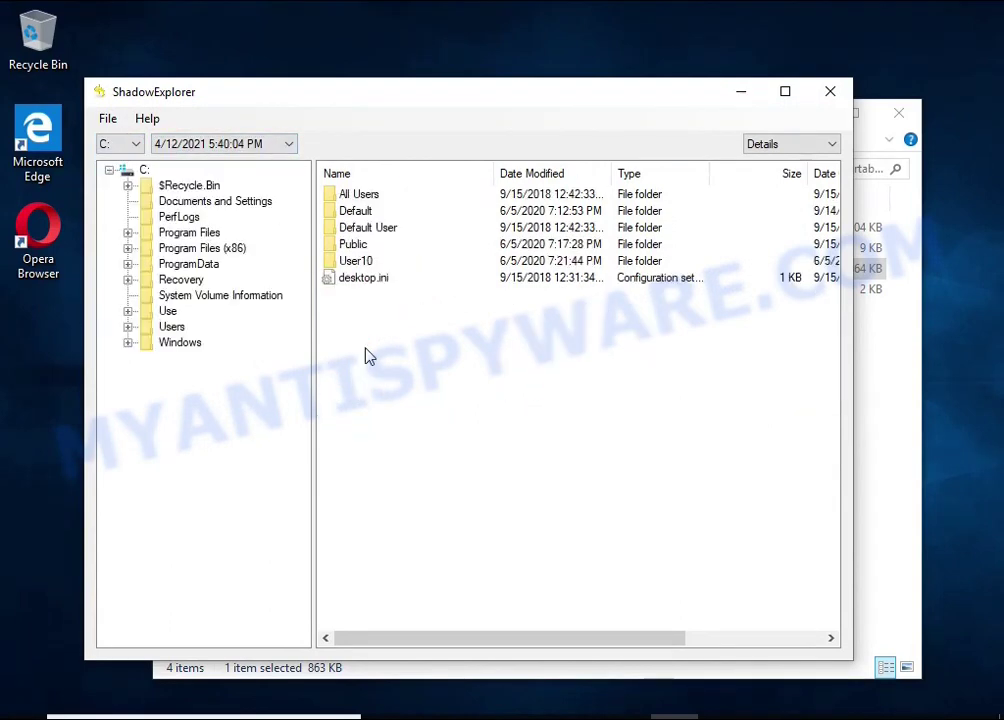
{"action": "double_click", "coordinate": [338, 262]}
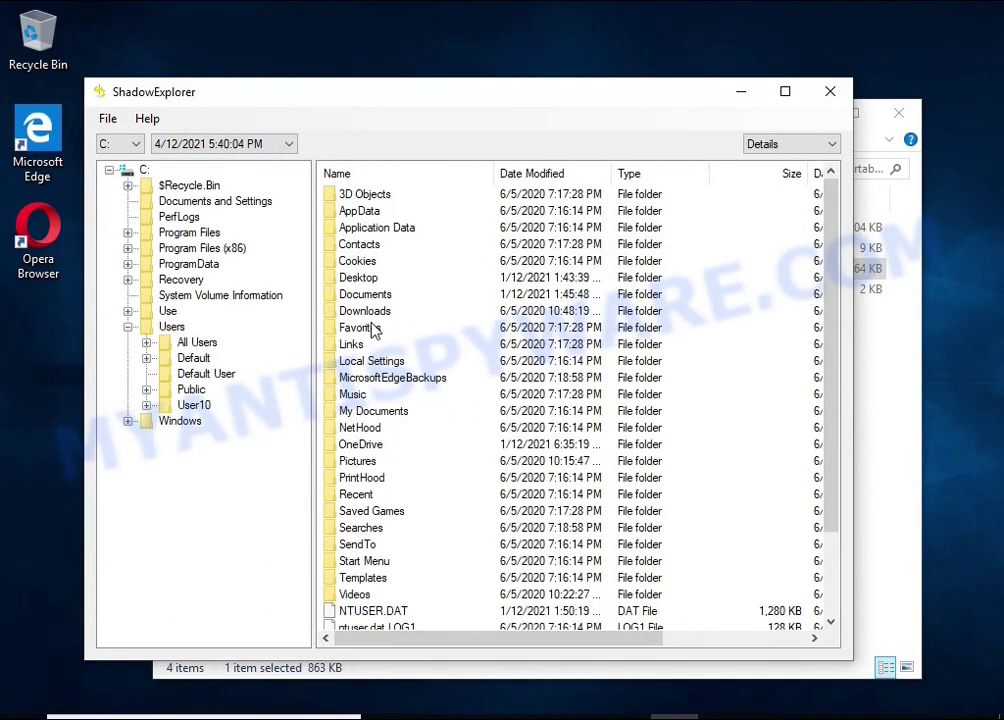
{"action": "double_click", "coordinate": [362, 294]}
Step: Export the Word 2016 PDF from the snapshot to USB Drive (E:)
{"action": "left_click", "coordinate": [362, 299]}
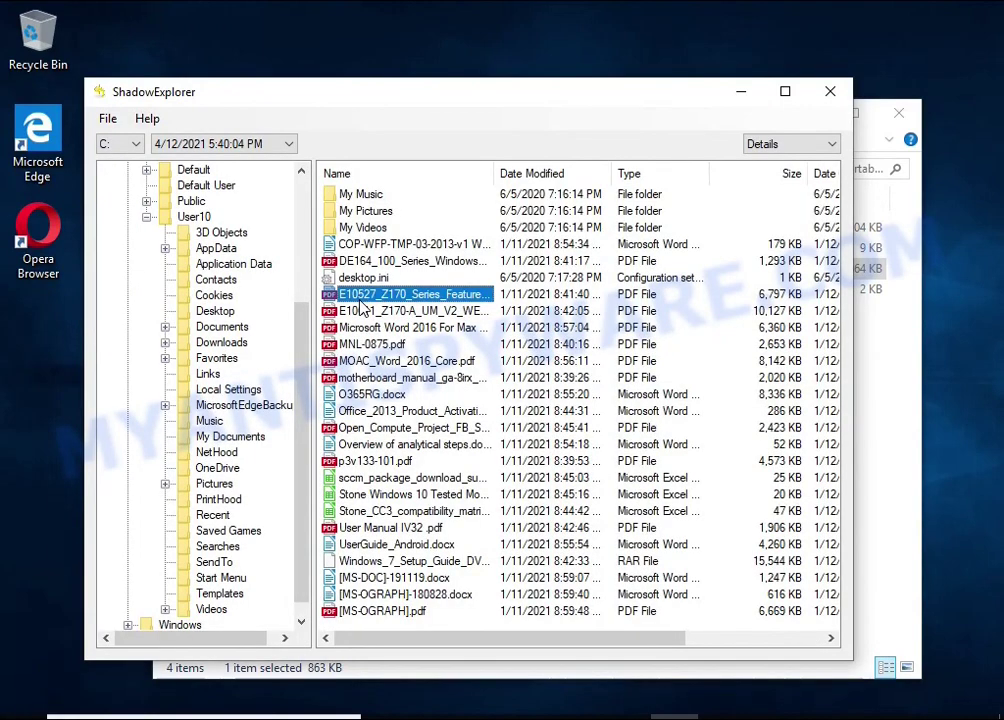
{"action": "left_click", "coordinate": [366, 327]}
{"action": "left_click", "coordinate": [370, 377]}
{"action": "left_click", "coordinate": [374, 395]}
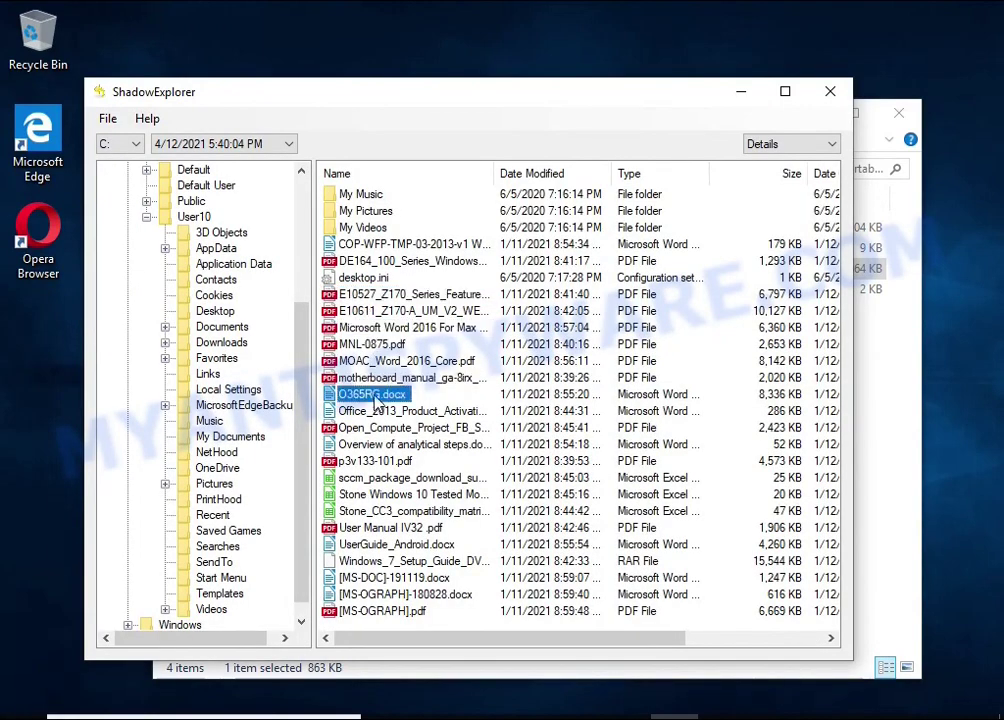
{"action": "left_click", "coordinate": [366, 344]}
{"action": "left_click", "coordinate": [364, 330]}
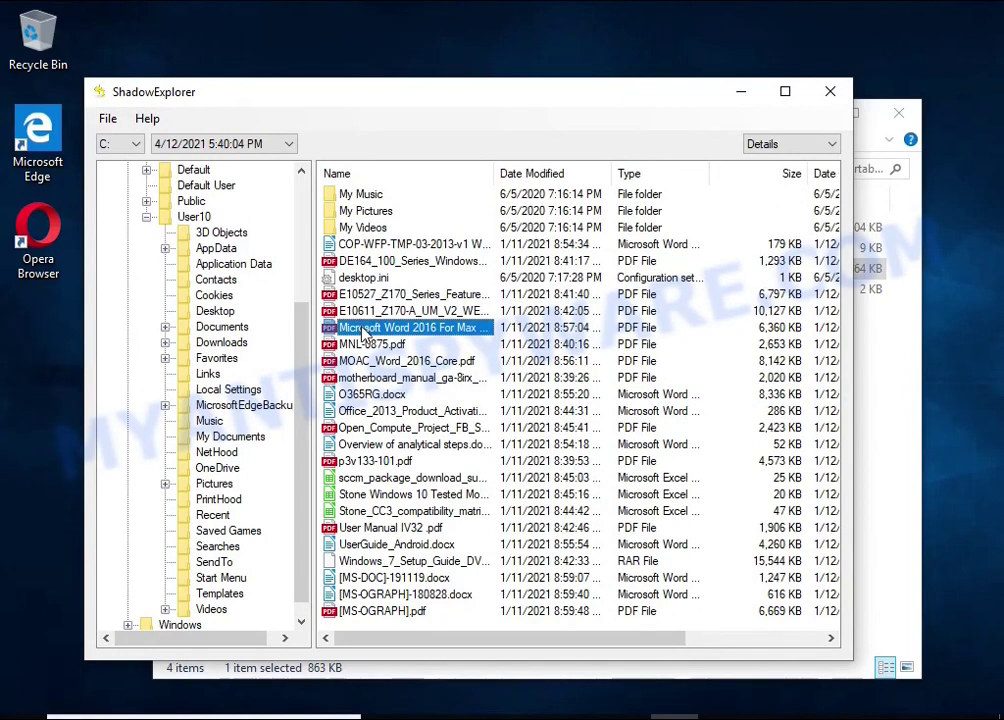
{"action": "right_click", "coordinate": [368, 330]}
{"action": "left_click", "coordinate": [435, 344]}
{"action": "left_click", "coordinate": [435, 391]}
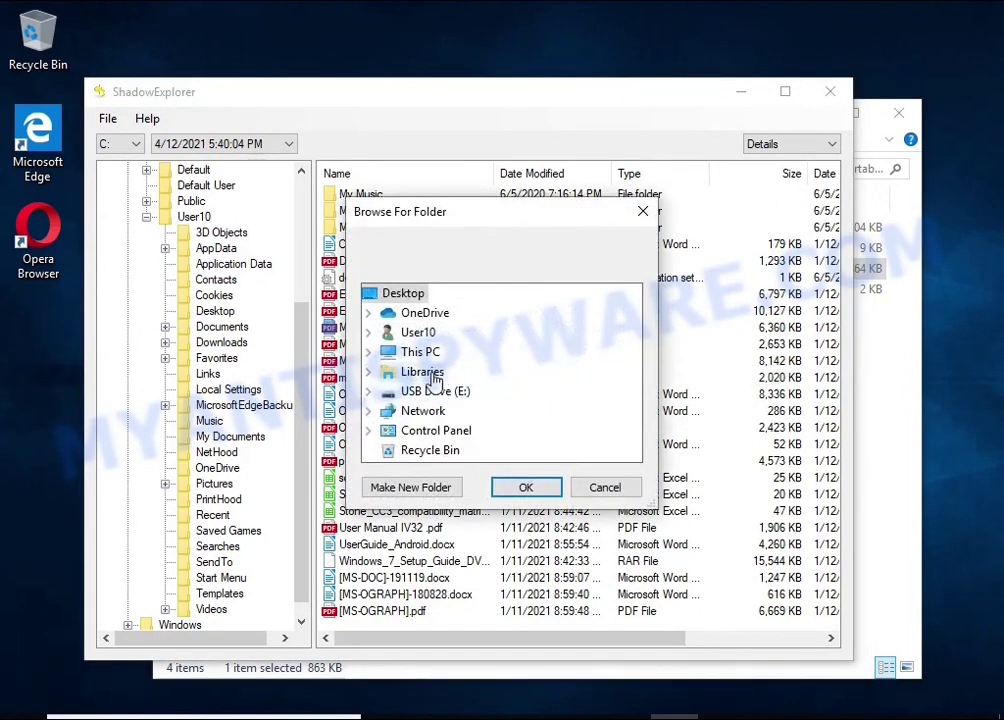
{"action": "left_click", "coordinate": [524, 486]}
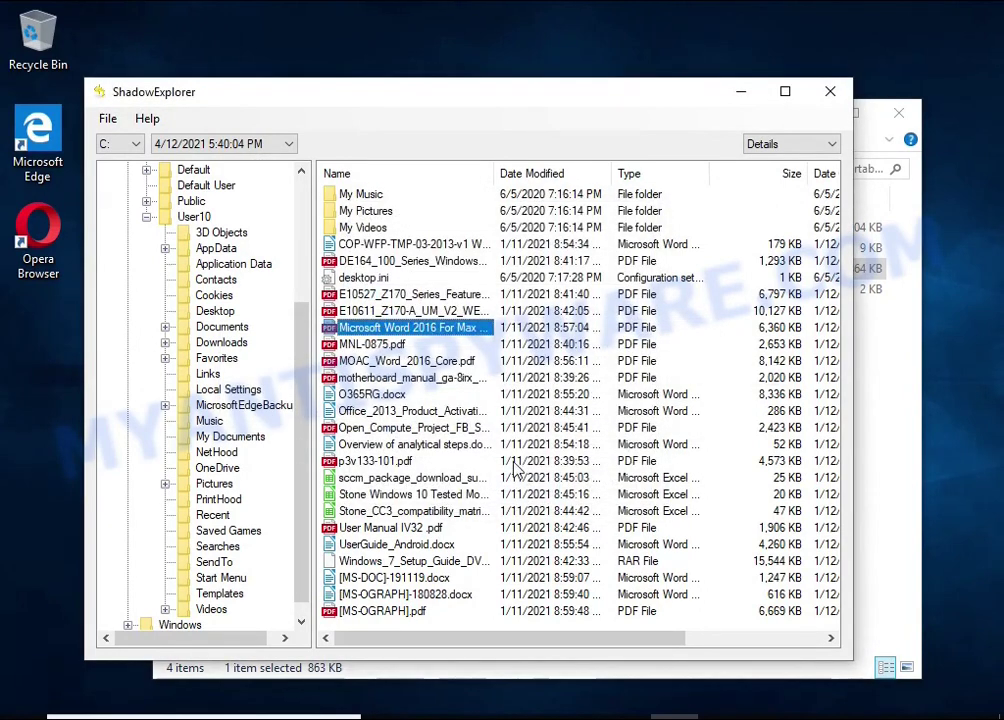
Step: Export UserGuide_Android.docx from the snapshot to the USB drive
{"action": "left_click", "coordinate": [370, 562]}
{"action": "left_click", "coordinate": [370, 545]}
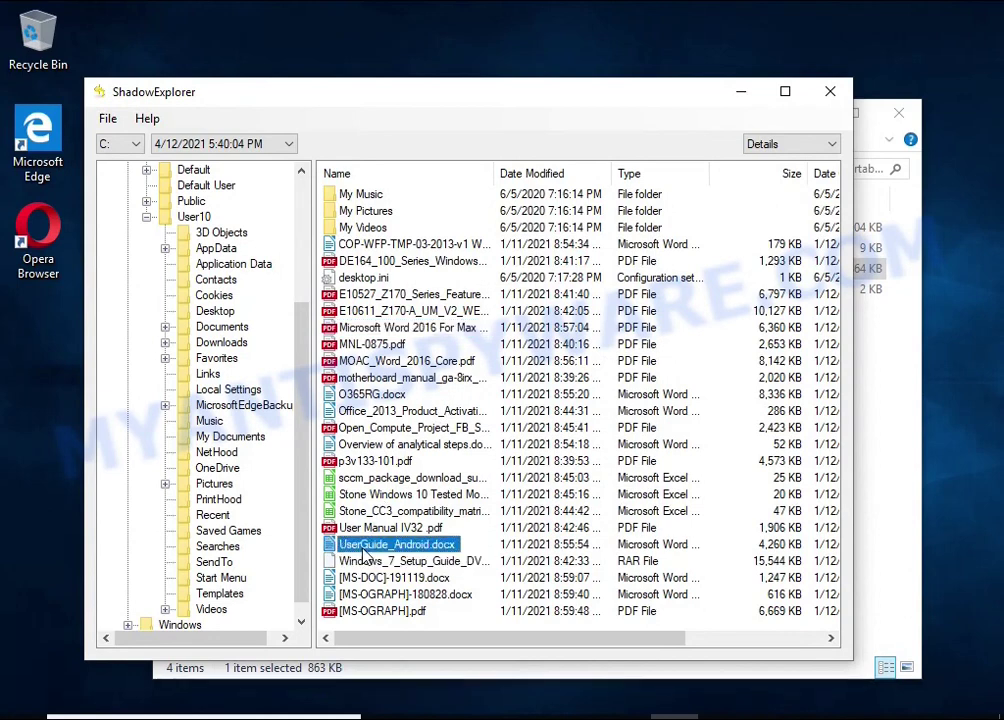
{"action": "right_click", "coordinate": [370, 545]}
{"action": "left_click", "coordinate": [437, 559]}
{"action": "left_click", "coordinate": [522, 488]}
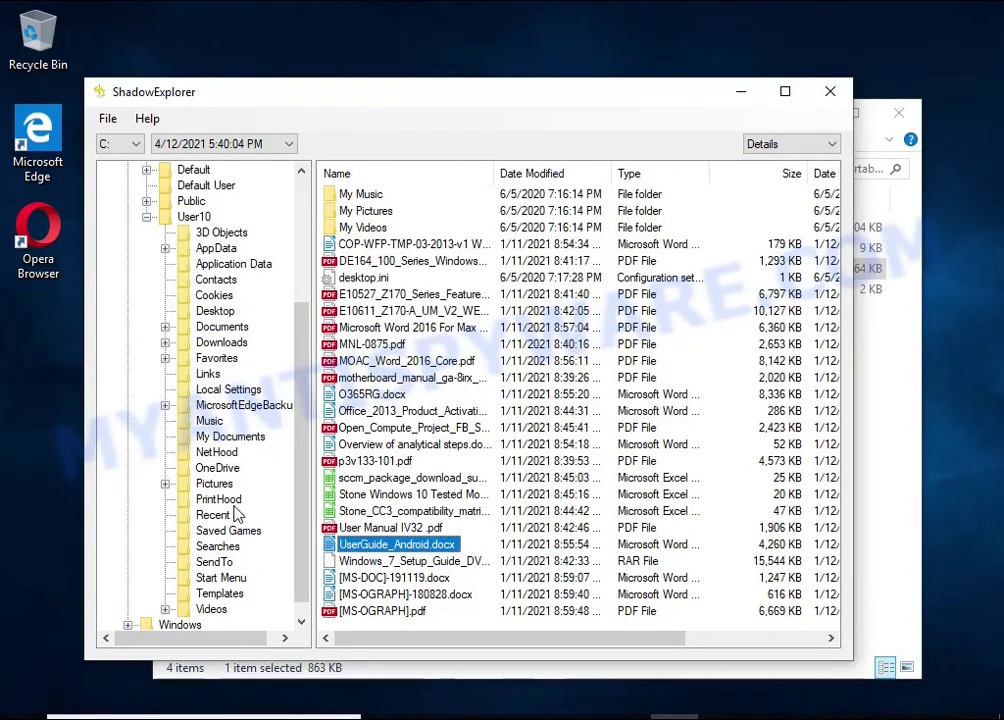
Step: In User10's Pictures folder, export Chrysanthemum.jpg to the USB drive
{"action": "left_click", "coordinate": [214, 484]}
{"action": "left_click", "coordinate": [356, 313]}
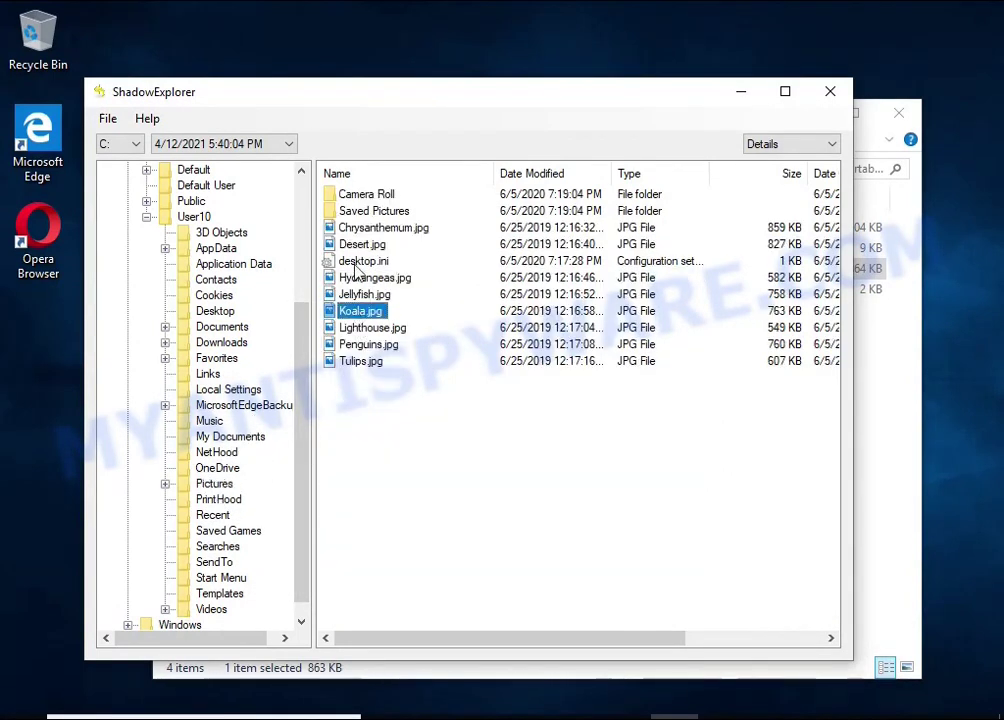
{"action": "left_click", "coordinate": [370, 228]}
{"action": "right_click", "coordinate": [378, 229]}
{"action": "left_click", "coordinate": [410, 242]}
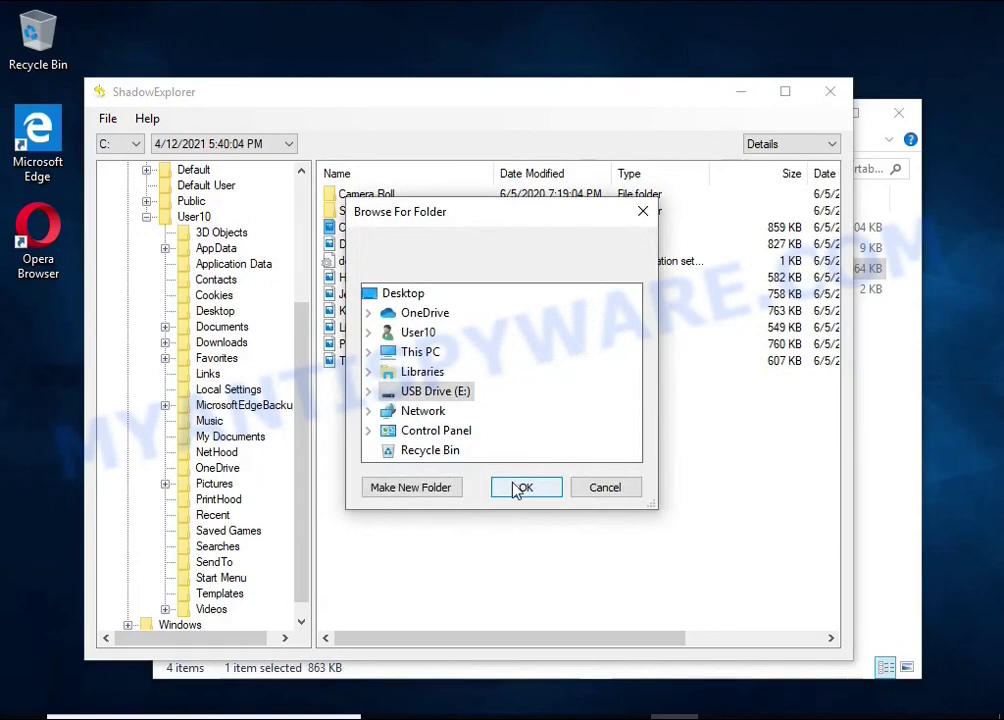
{"action": "left_click", "coordinate": [522, 488]}
Step: Export Desert.jpg to the USB drive and close ShadowExplorer
{"action": "right_click", "coordinate": [341, 250]}
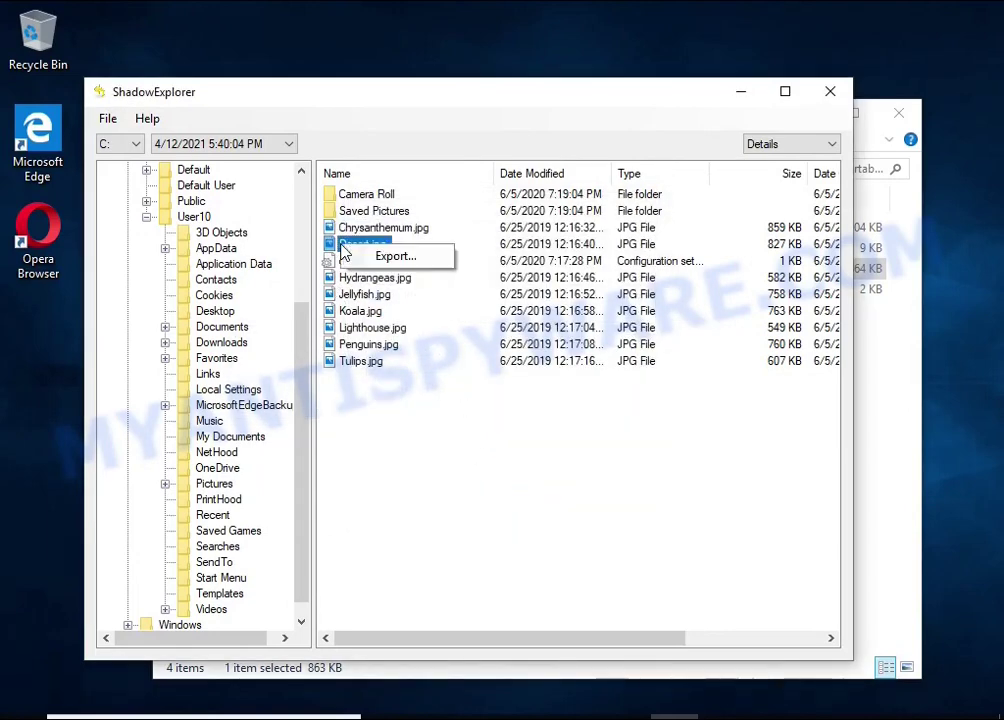
{"action": "left_click", "coordinate": [385, 260]}
{"action": "left_click", "coordinate": [520, 487]}
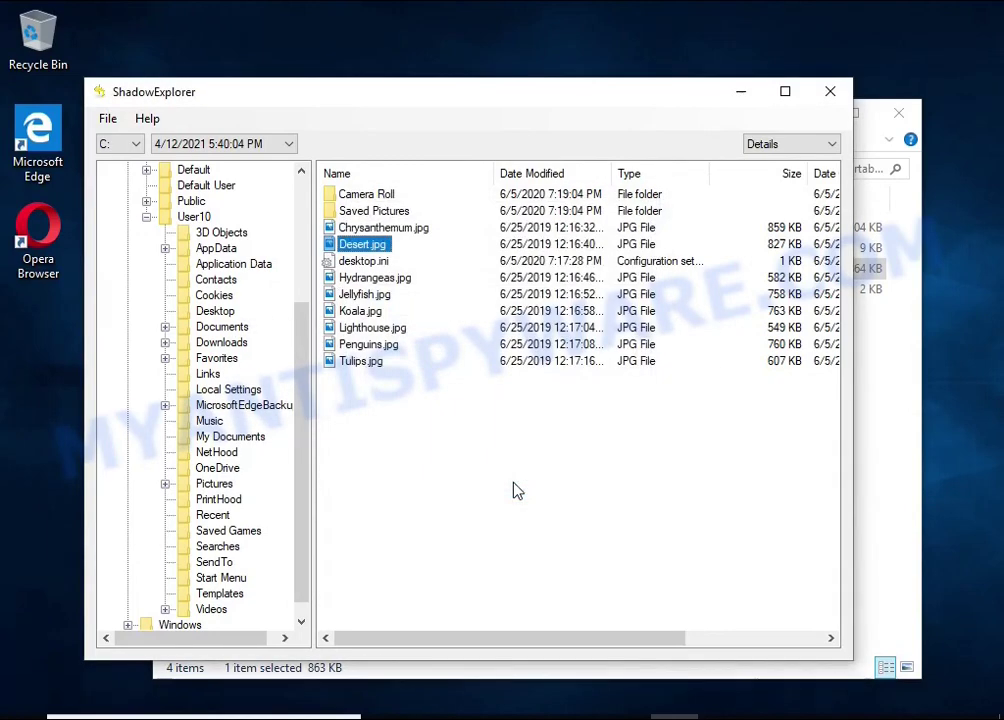
{"action": "left_click", "coordinate": [829, 92]}
Step: Open the restored UserGuide_Android.docx from USB Drive (E:) and scroll through it
{"action": "left_click", "coordinate": [233, 600]}
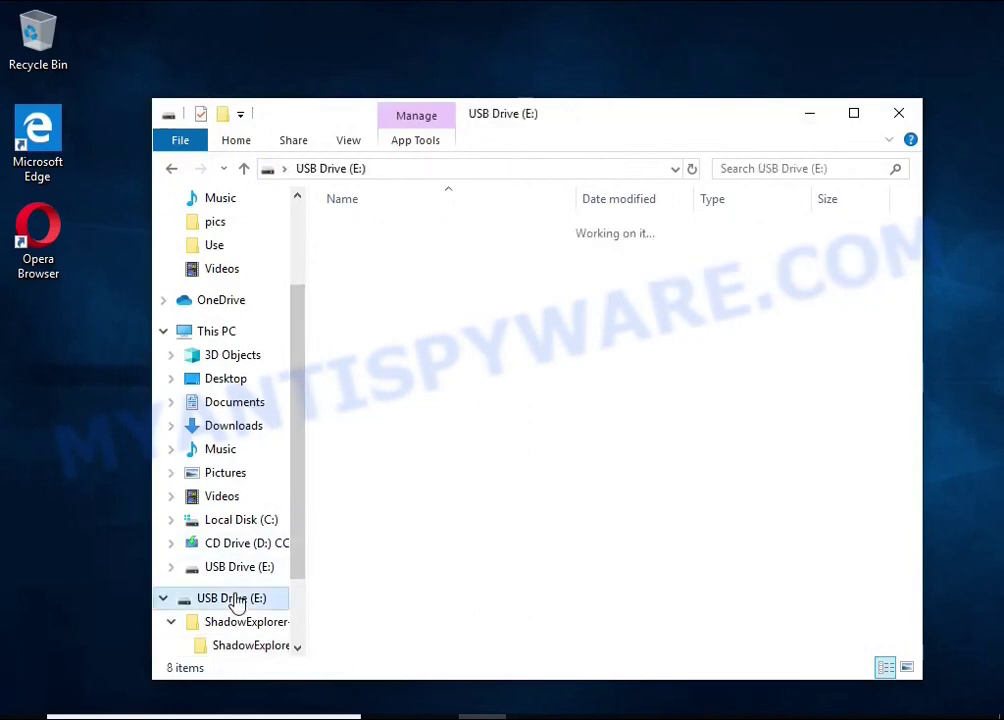
{"action": "left_click", "coordinate": [405, 248]}
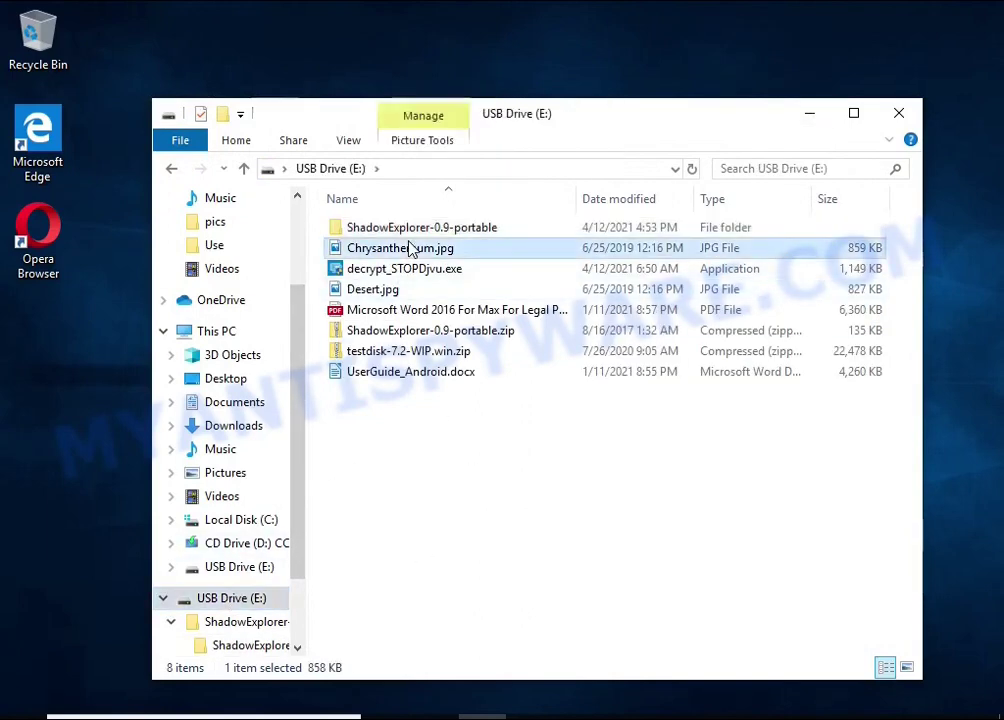
{"action": "left_click", "coordinate": [422, 292]}
{"action": "left_click", "coordinate": [430, 310]}
{"action": "double_click", "coordinate": [435, 374]}
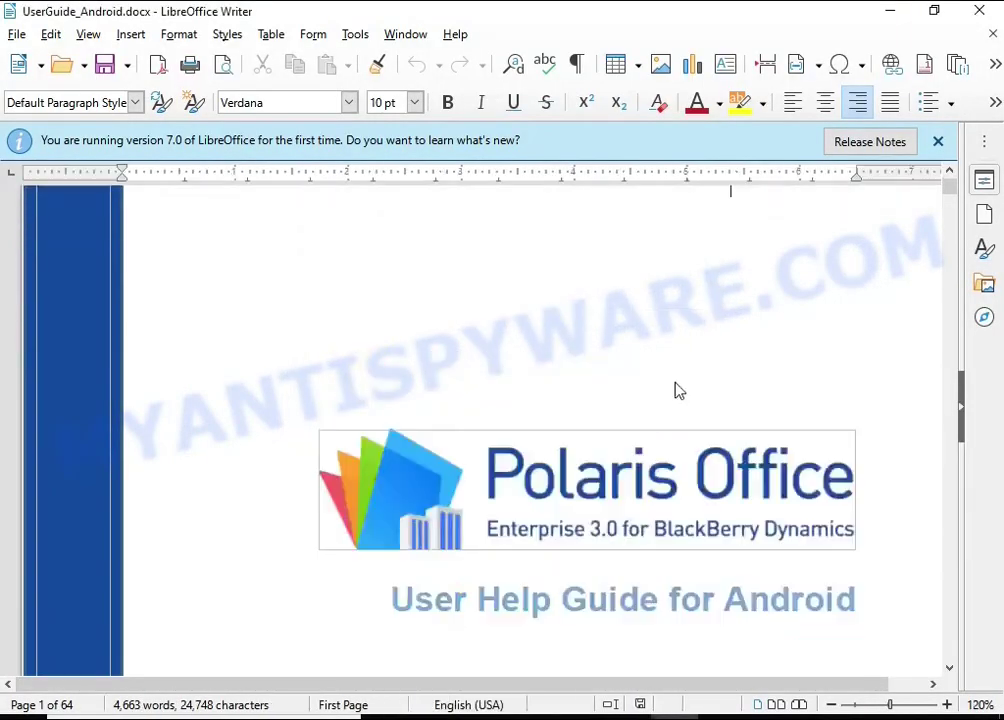
{"action": "scroll", "coordinate": [672, 375], "scroll_direction": "down", "scroll_amount": 5}
{"action": "scroll", "coordinate": [634, 366], "scroll_direction": "down", "scroll_amount": 5}
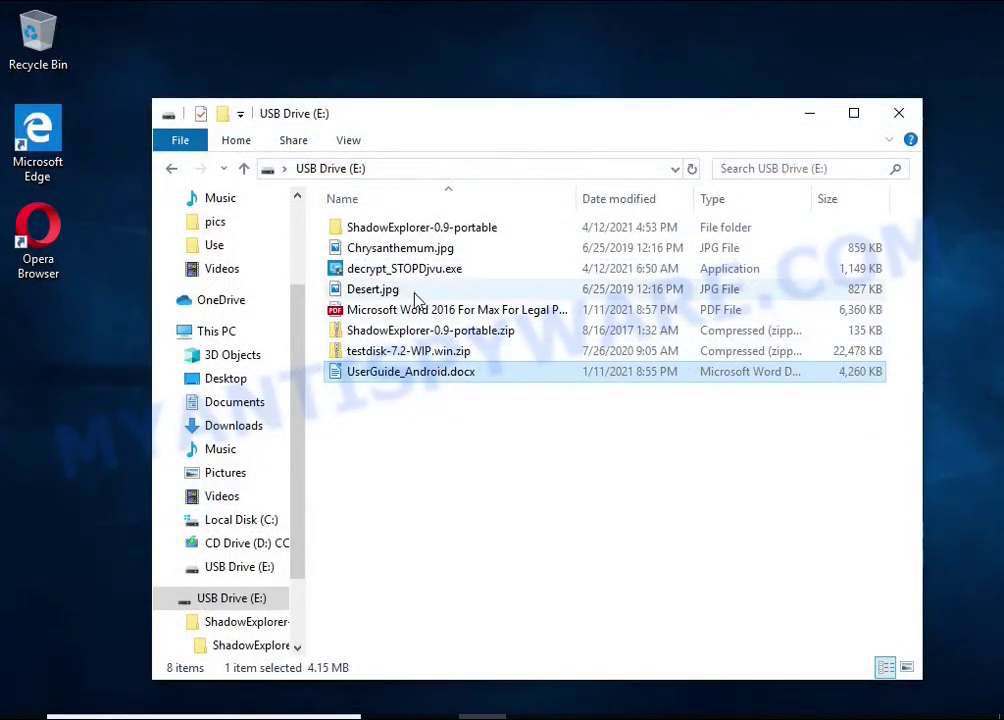
Step: Open the restored Word 2016 PDF and scroll through it to confirm it reads properly
{"action": "left_click", "coordinate": [418, 312]}
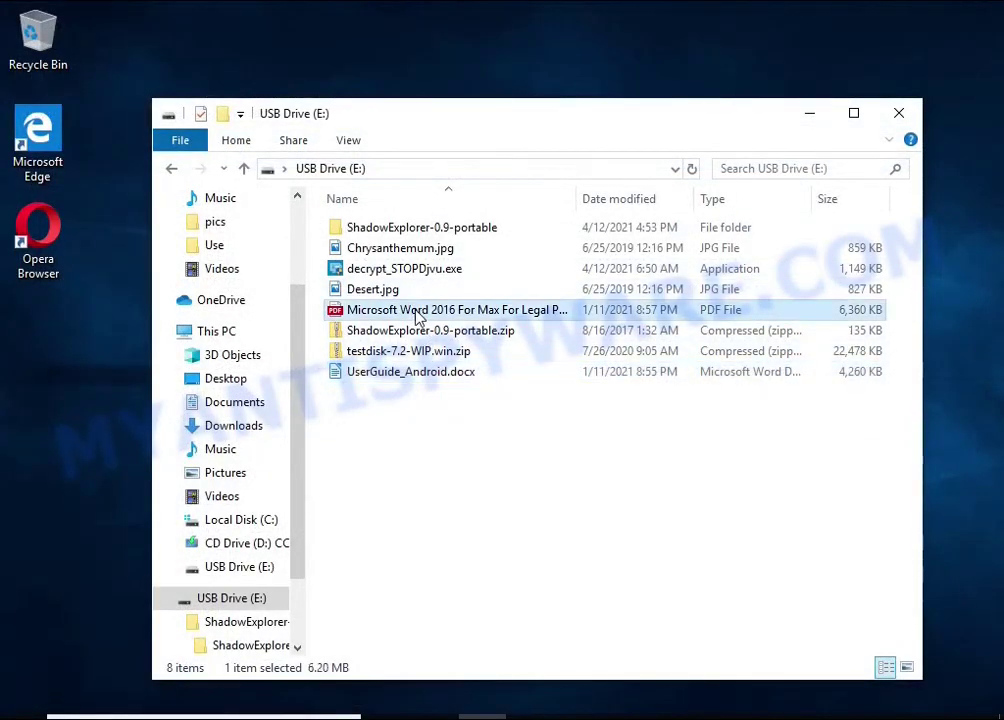
{"action": "double_click", "coordinate": [418, 316]}
{"action": "scroll", "coordinate": [511, 323], "scroll_direction": "down", "scroll_amount": 5}
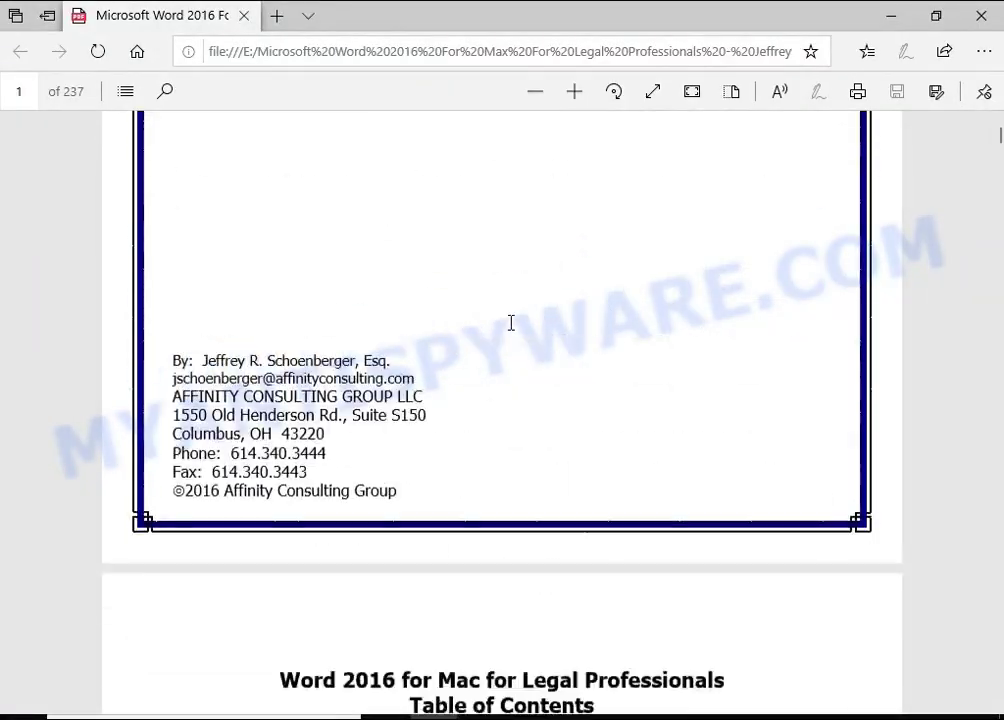
{"action": "scroll", "coordinate": [511, 323], "scroll_direction": "down", "scroll_amount": 10}
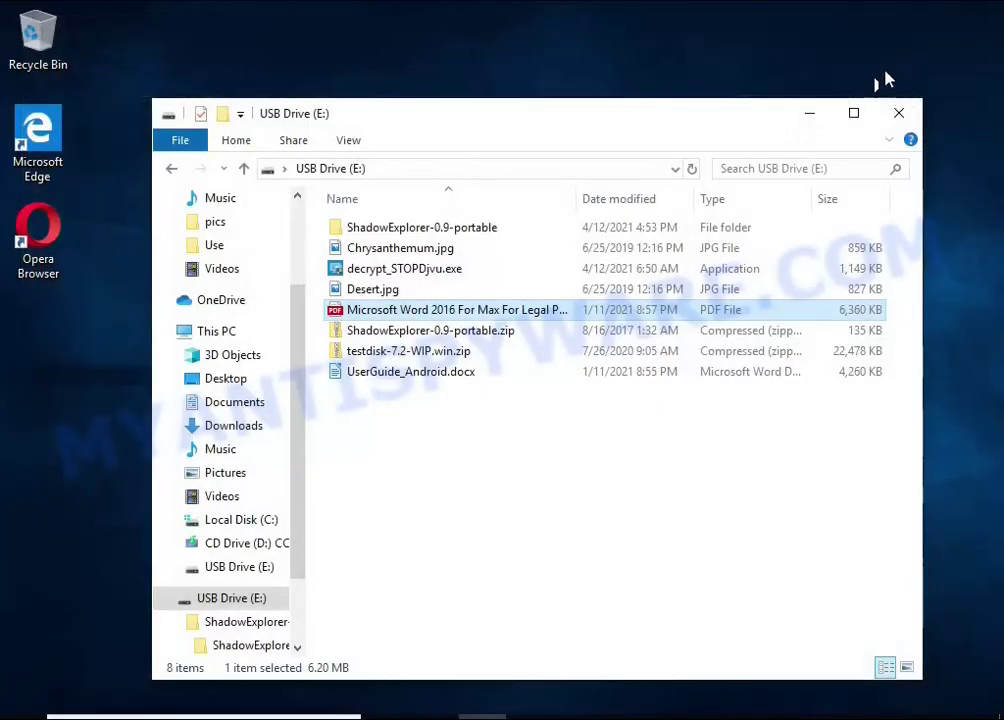
Step: View Desert.jpg and Chrysanthemum.jpg in Photos, closing each viewer afterwards
{"action": "double_click", "coordinate": [425, 292]}
{"action": "double_click", "coordinate": [426, 310]}
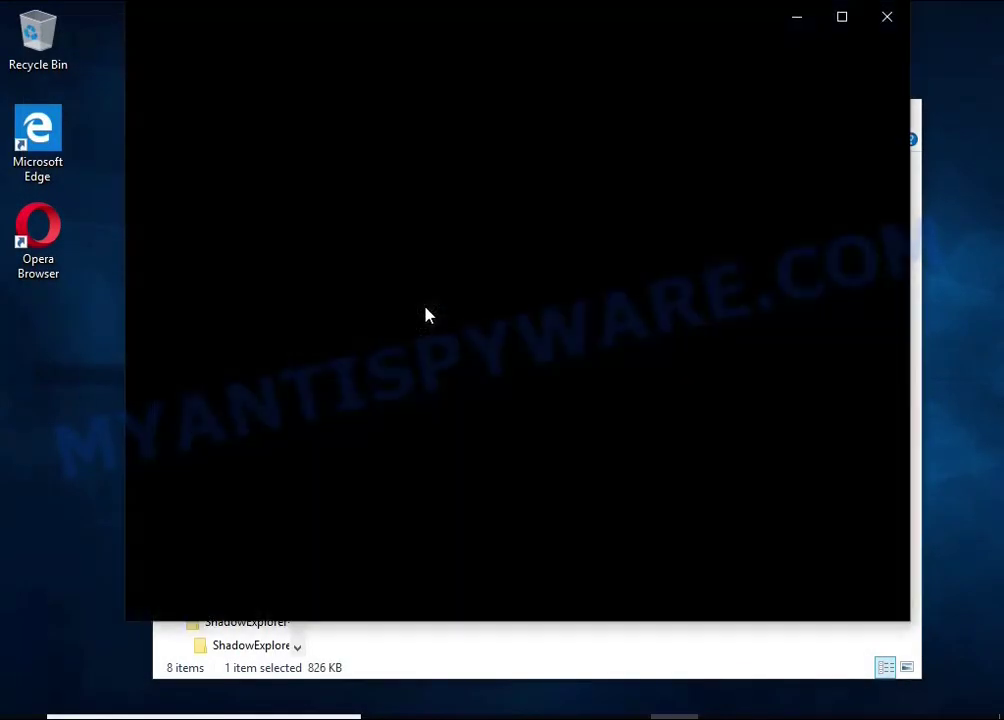
{"action": "left_click", "coordinate": [883, 30]}
{"action": "double_click", "coordinate": [430, 250]}
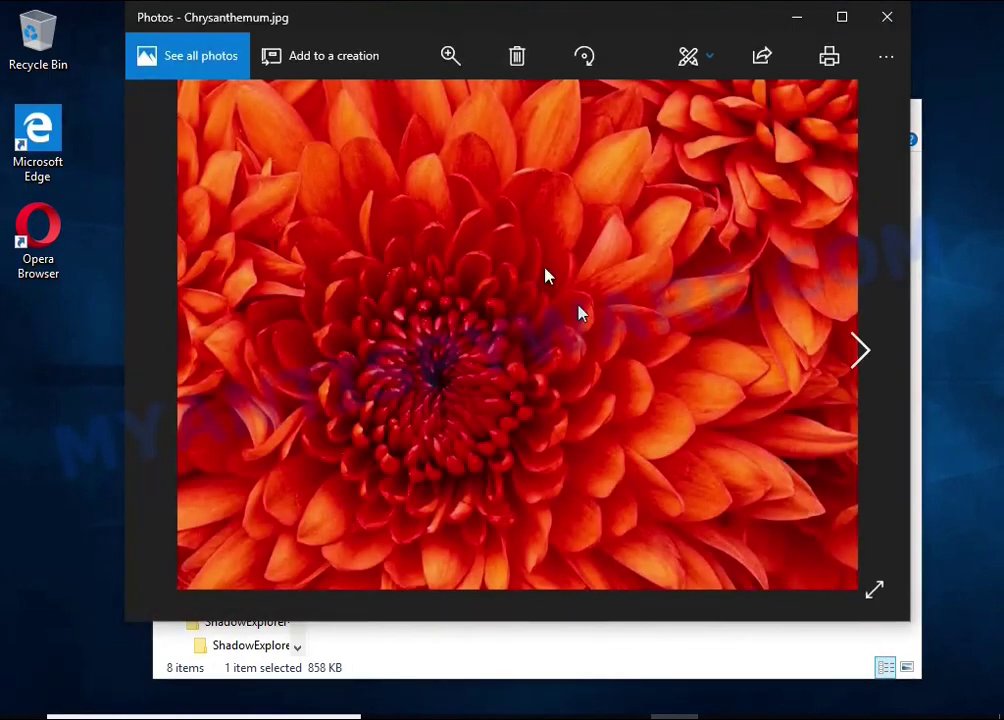
{"action": "left_click", "coordinate": [884, 17]}
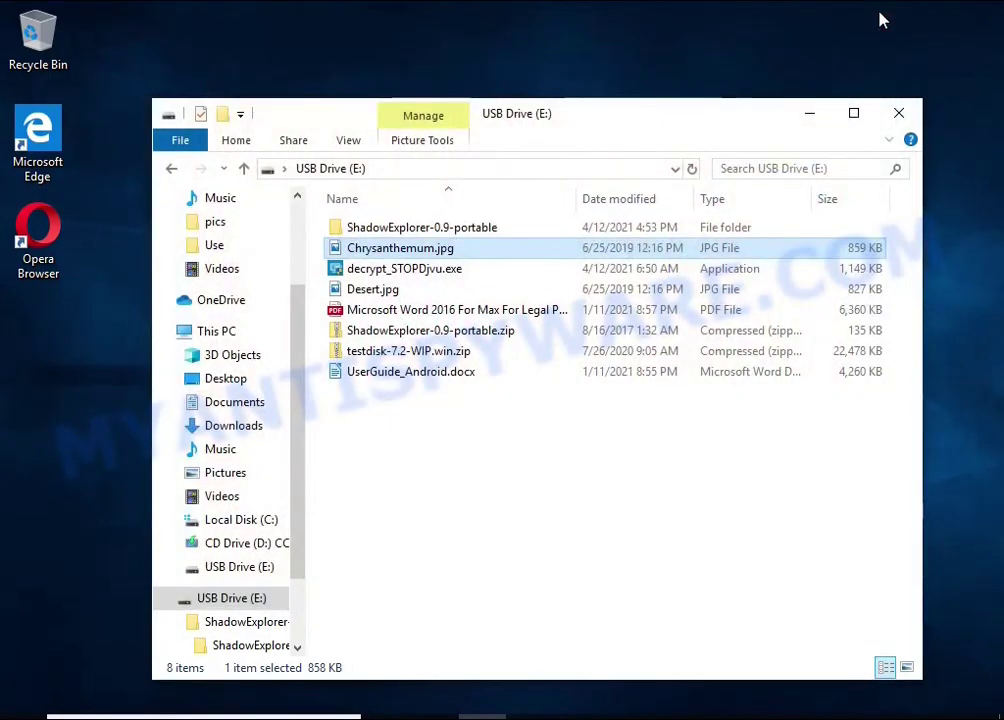
Step: Extract testdisk-7.2-WIP.win.zip onto the USB drive and open the extracted testdisk-7.2-WIP folder
{"action": "left_click", "coordinate": [899, 113]}
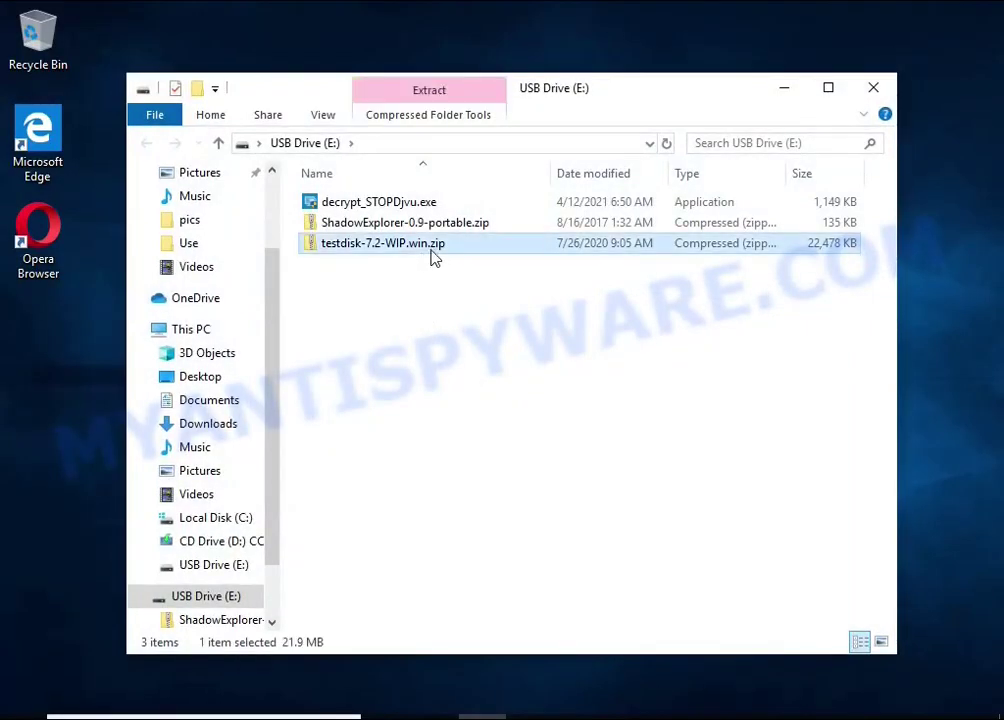
{"action": "right_click", "coordinate": [493, 251]}
{"action": "left_click", "coordinate": [652, 314]}
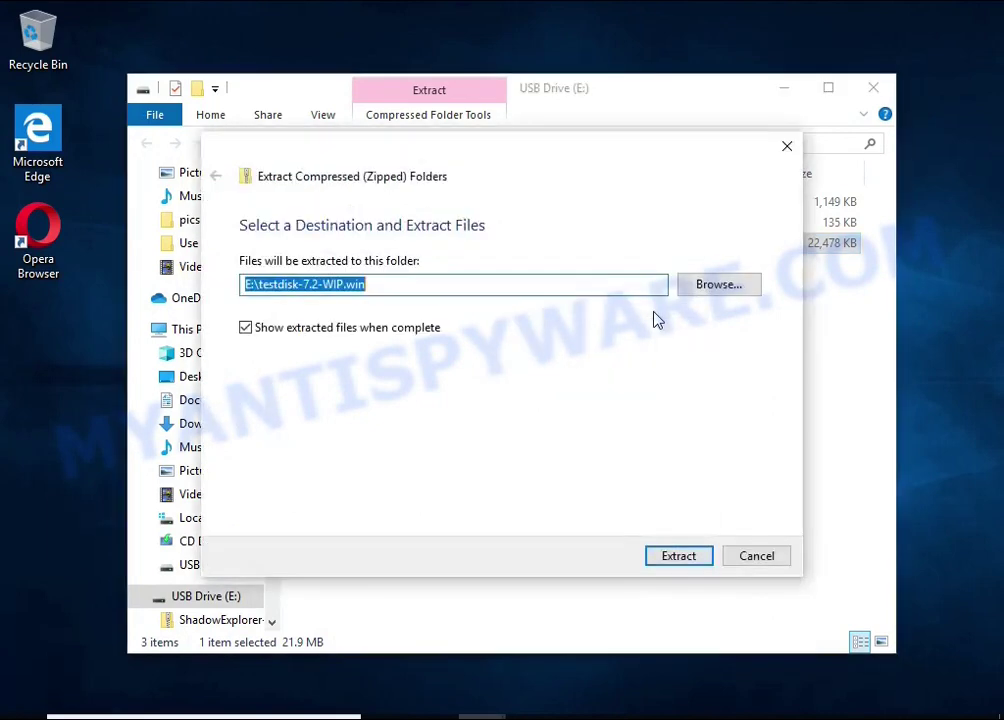
{"action": "left_click", "coordinate": [680, 556]}
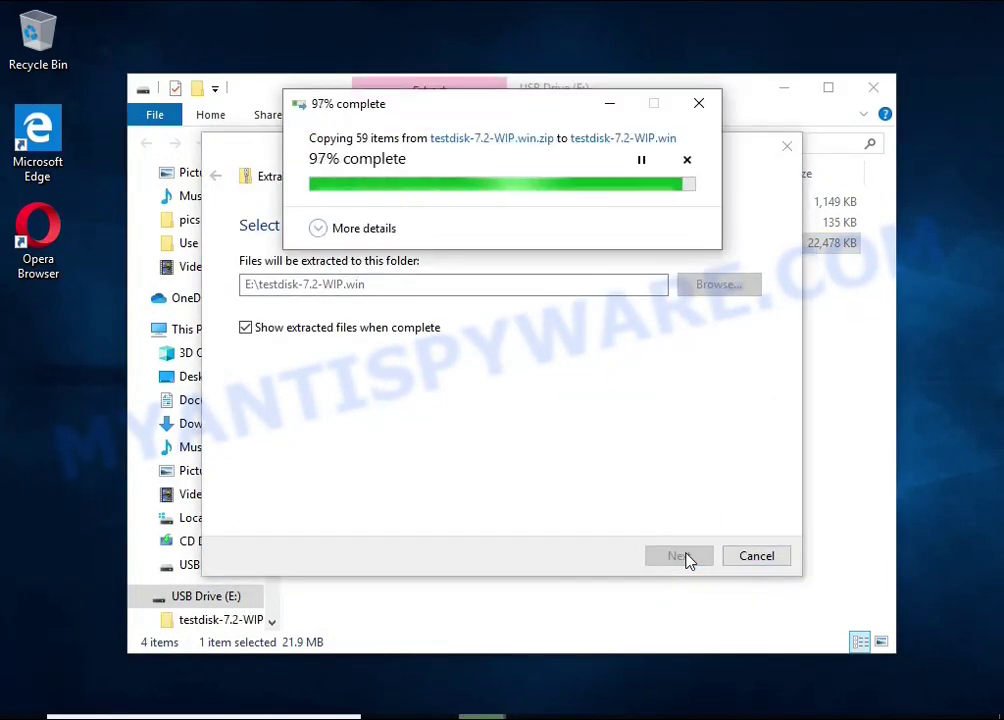
{"action": "left_click", "coordinate": [873, 88]}
{"action": "double_click", "coordinate": [464, 235]}
{"action": "scroll", "coordinate": [464, 238], "scroll_direction": "down", "scroll_amount": 7}
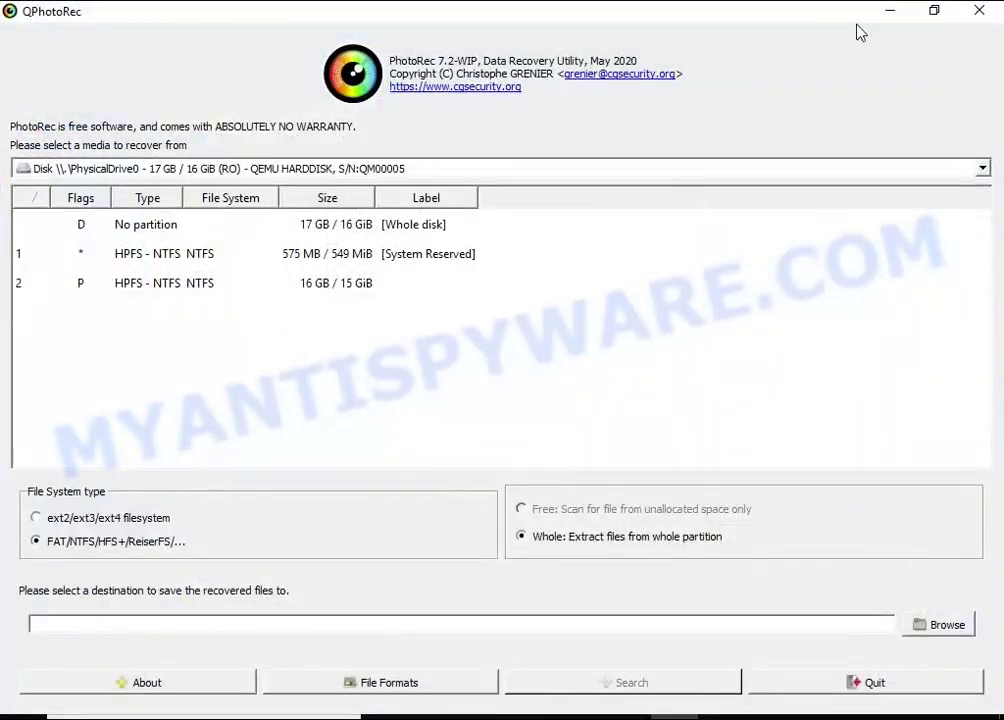
Step: Keep PhysicalDrive0 as the source disk and select partition 2 (HPFS - NTFS, 16 GB)
{"action": "double_click", "coordinate": [856, 22]}
{"action": "left_click", "coordinate": [880, 110]}
{"action": "left_click", "coordinate": [896, 108]}
{"action": "left_click_drag", "start_coordinate": [491, 116], "coordinate": [538, 106]}
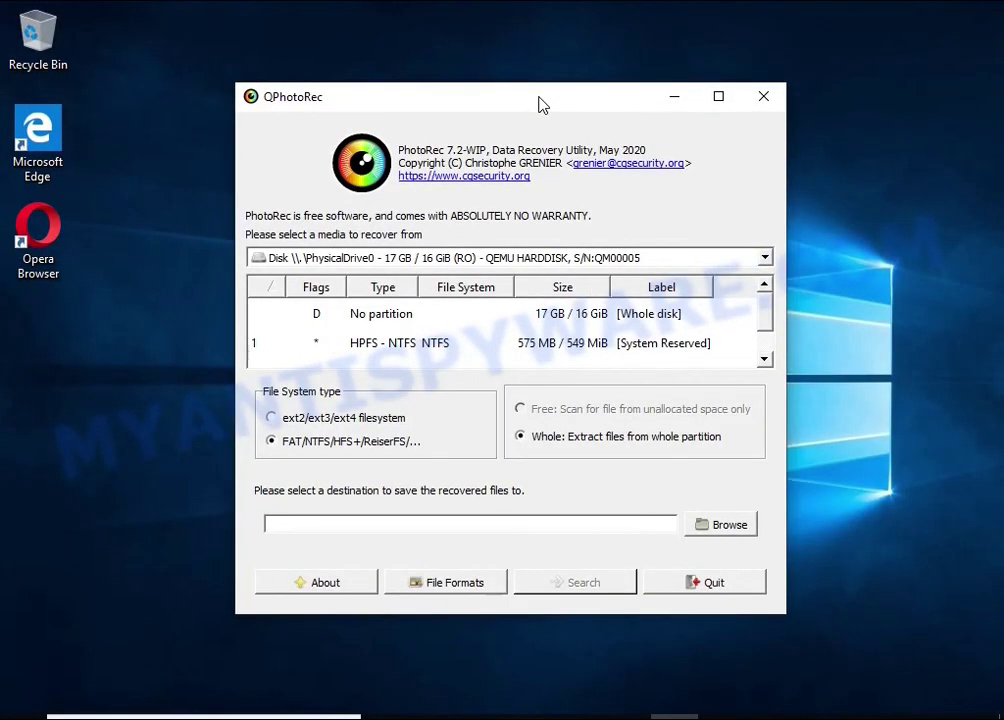
{"action": "left_click", "coordinate": [400, 257]}
{"action": "left_click", "coordinate": [400, 273]}
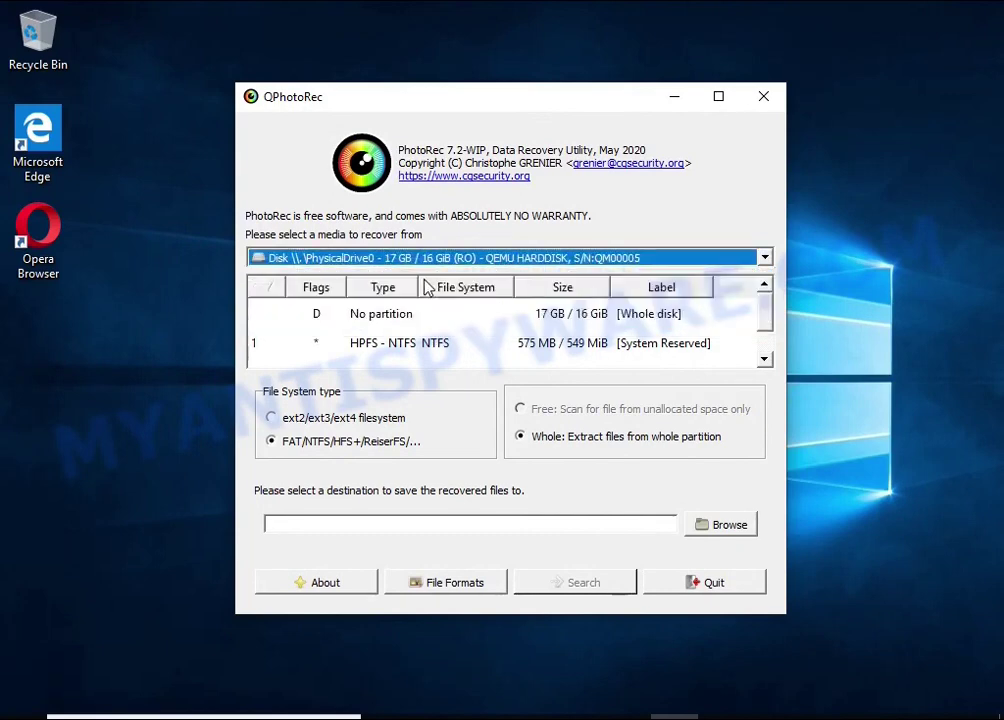
{"action": "scroll", "coordinate": [420, 345], "scroll_direction": "down", "scroll_amount": 1}
{"action": "left_click", "coordinate": [410, 356]}
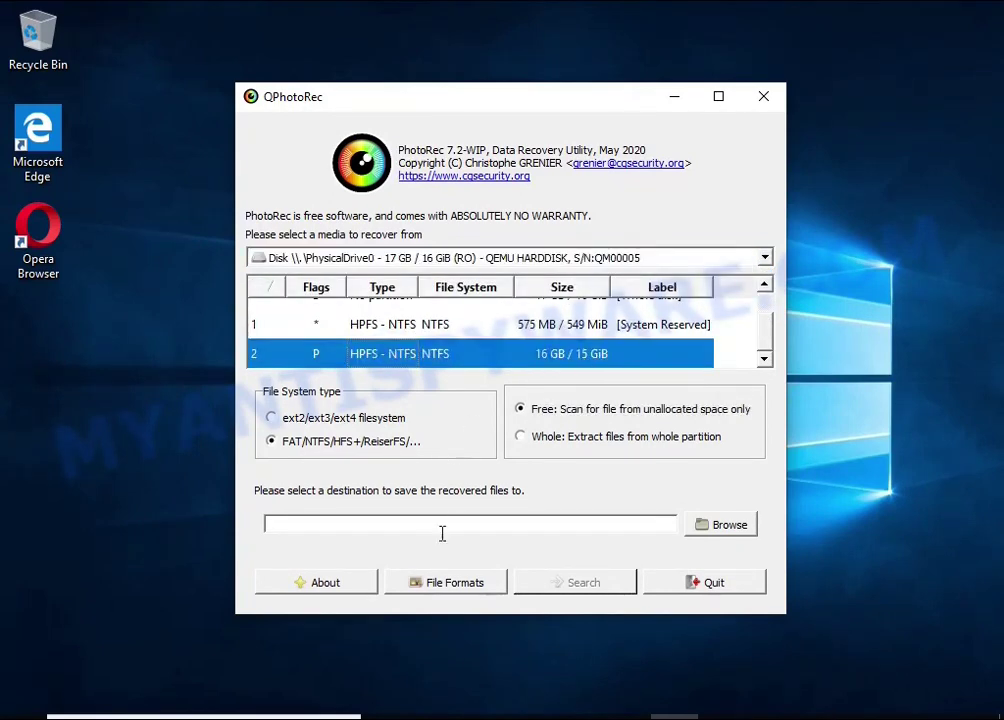
Step: In File Formats, reset all choices and leave only jpg JPG picture ticked
{"action": "left_click", "coordinate": [430, 586]}
{"action": "left_click", "coordinate": [424, 458]}
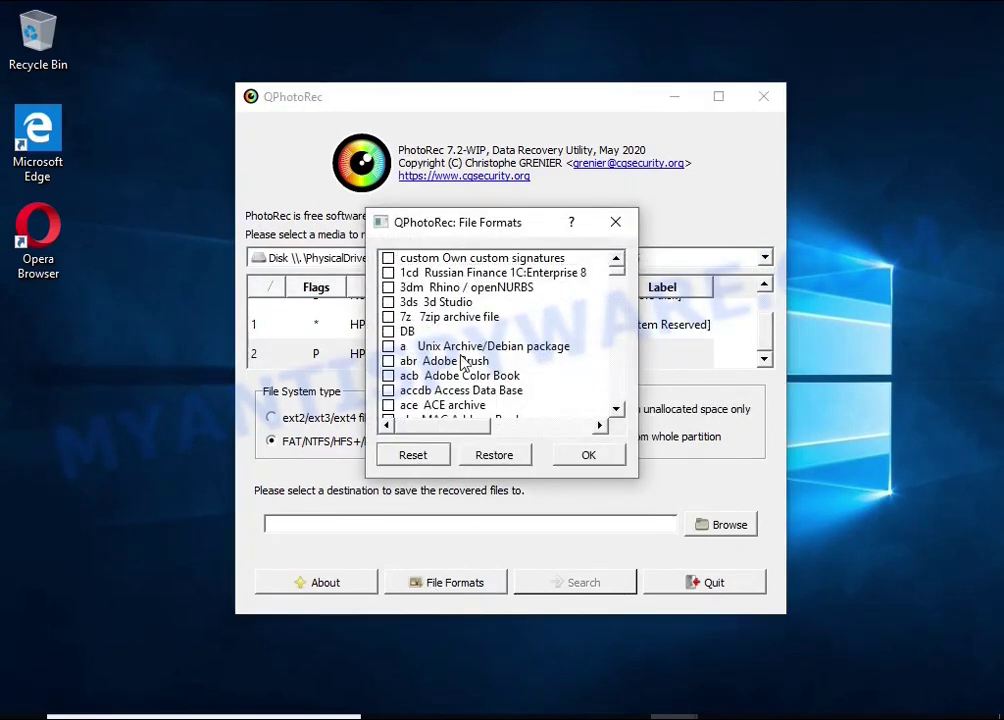
{"action": "scroll", "coordinate": [455, 350], "scroll_direction": "down", "scroll_amount": 15}
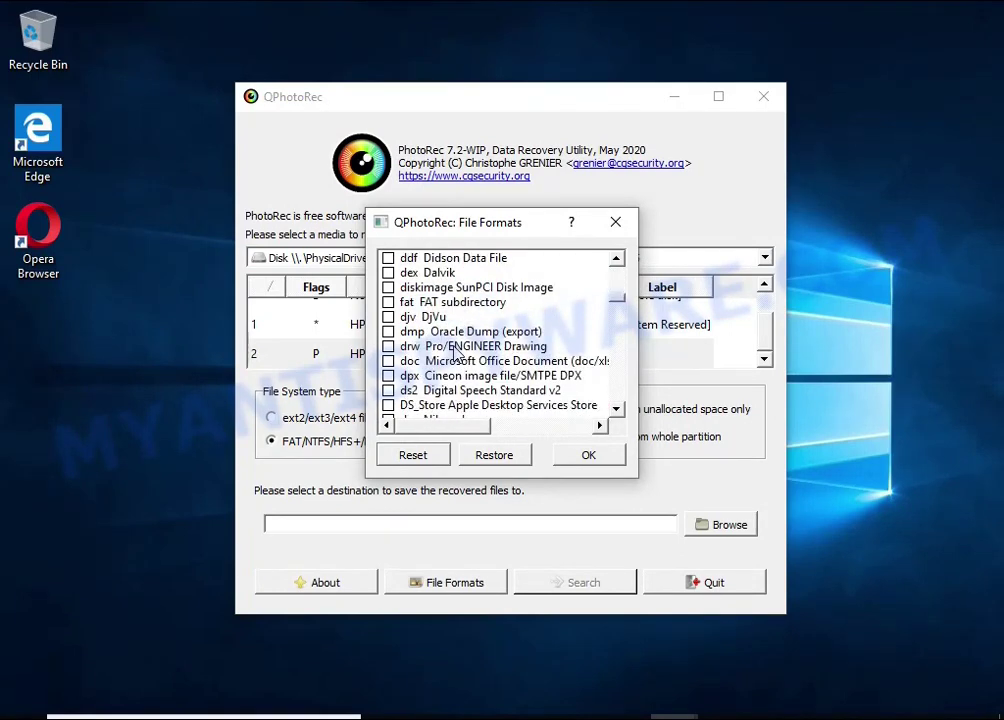
{"action": "scroll", "coordinate": [455, 350], "scroll_direction": "down", "scroll_amount": 1}
{"action": "left_click", "coordinate": [458, 318]}
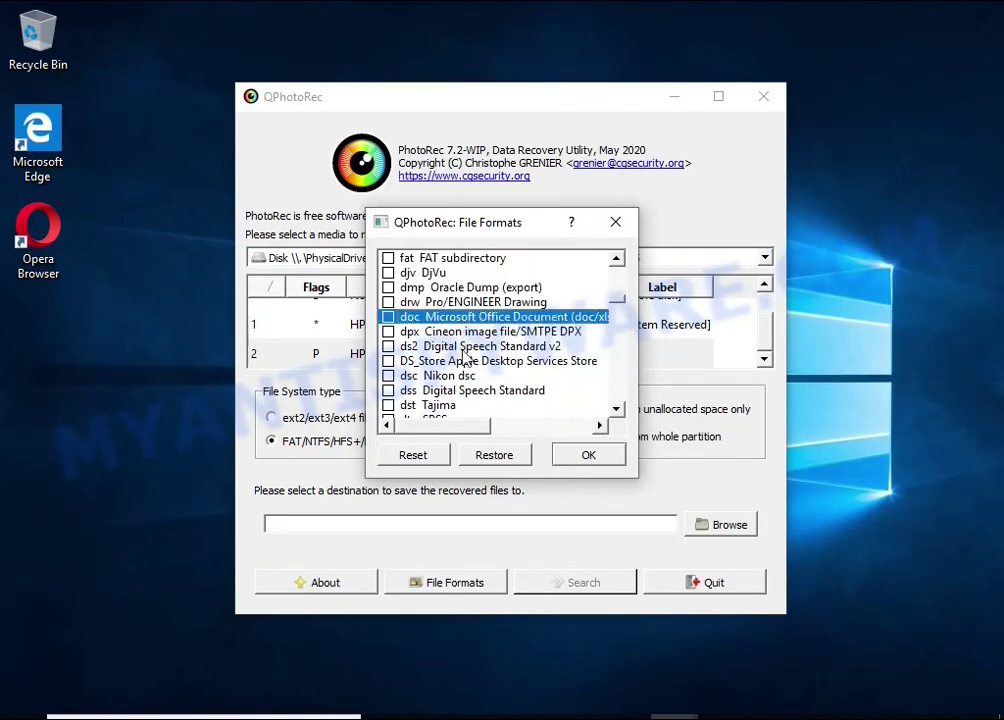
{"action": "left_click_drag", "start_coordinate": [463, 432], "coordinate": [388, 426]}
{"action": "scroll", "coordinate": [474, 362], "scroll_direction": "down", "scroll_amount": 6}
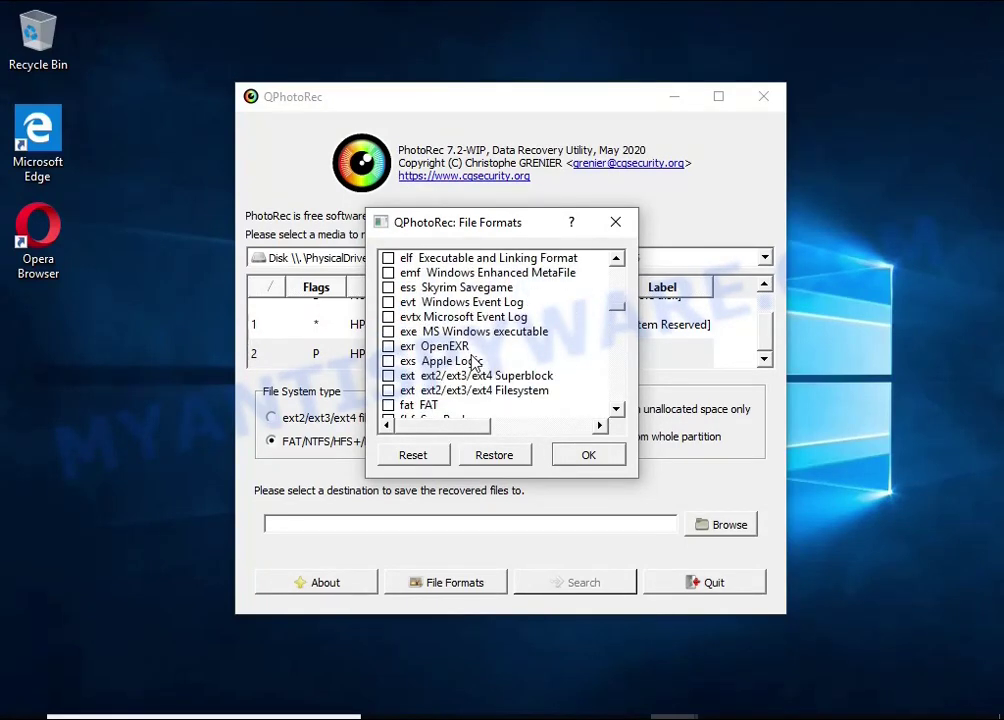
{"action": "scroll", "coordinate": [474, 361], "scroll_direction": "down", "scroll_amount": 15}
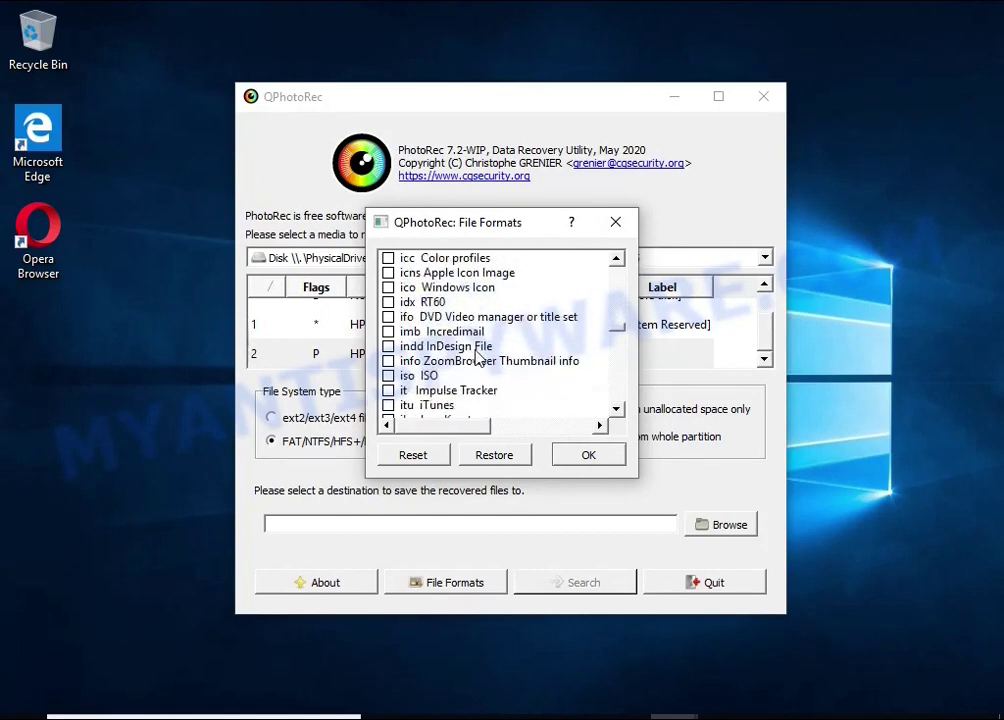
{"action": "scroll", "coordinate": [476, 358], "scroll_direction": "down", "scroll_amount": 3}
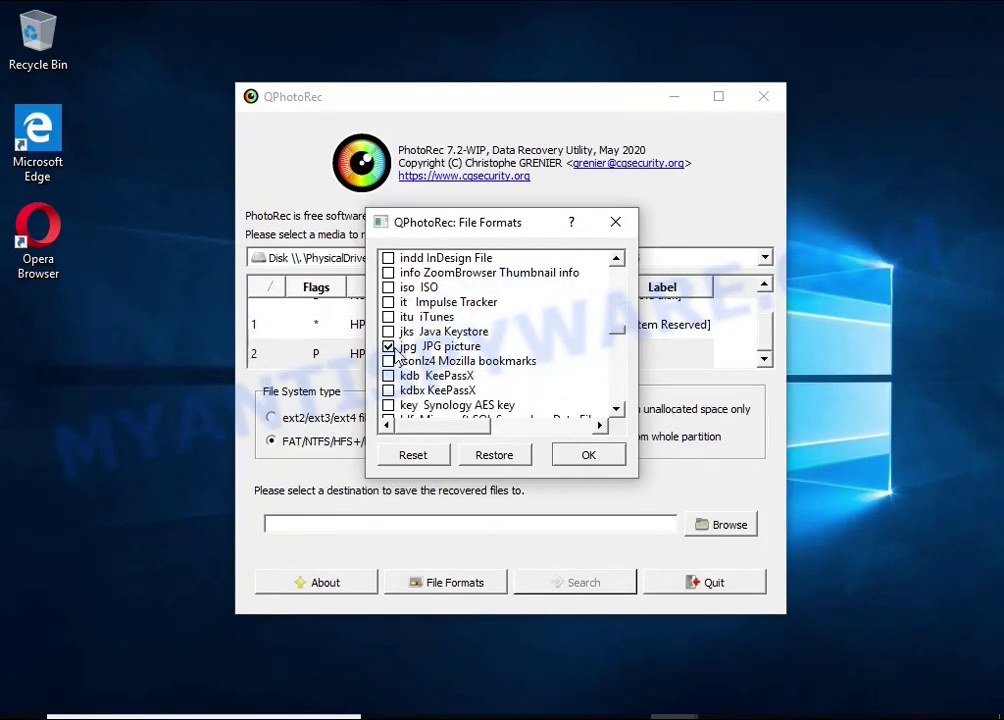
{"action": "scroll", "coordinate": [492, 355], "scroll_direction": "down", "scroll_amount": 20}
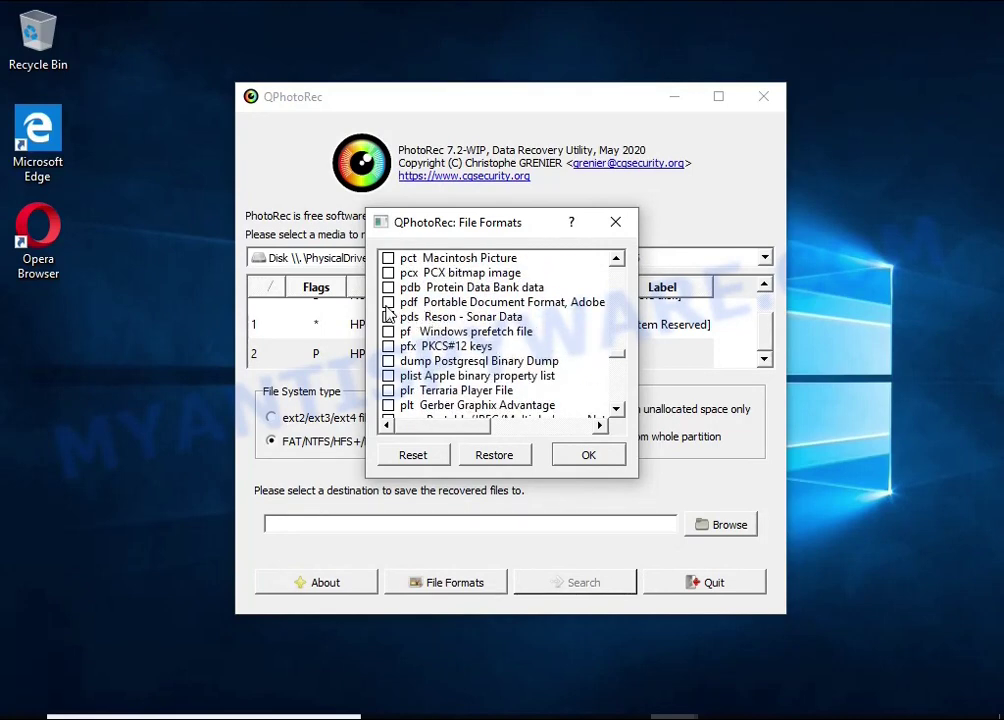
{"action": "scroll", "coordinate": [434, 311], "scroll_direction": "down", "scroll_amount": 20}
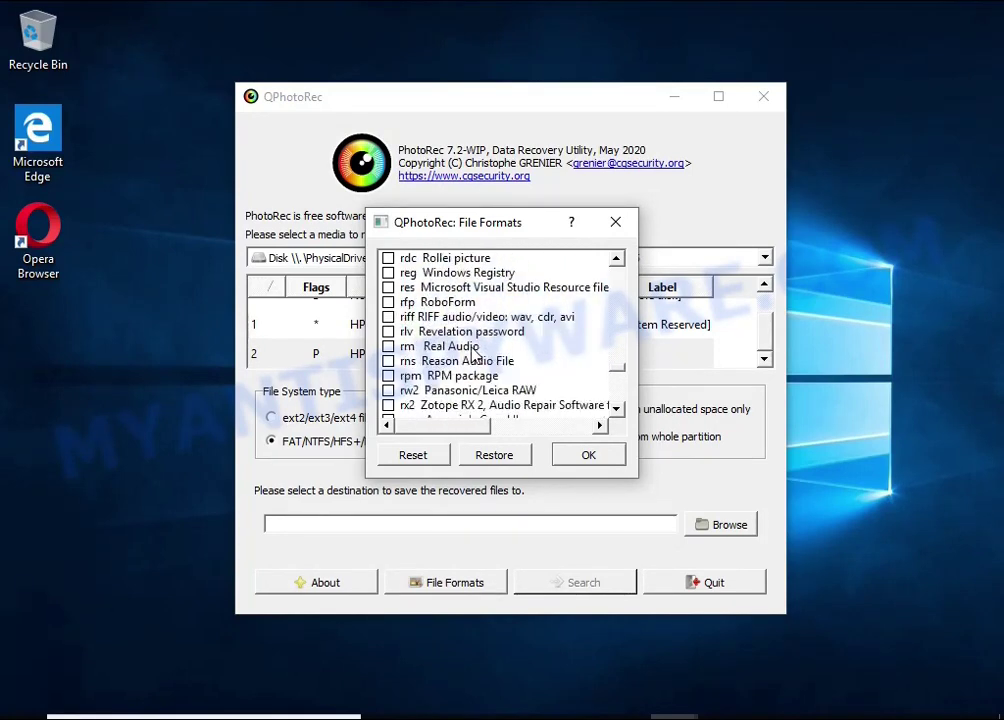
{"action": "scroll", "coordinate": [465, 345], "scroll_direction": "down", "scroll_amount": 5}
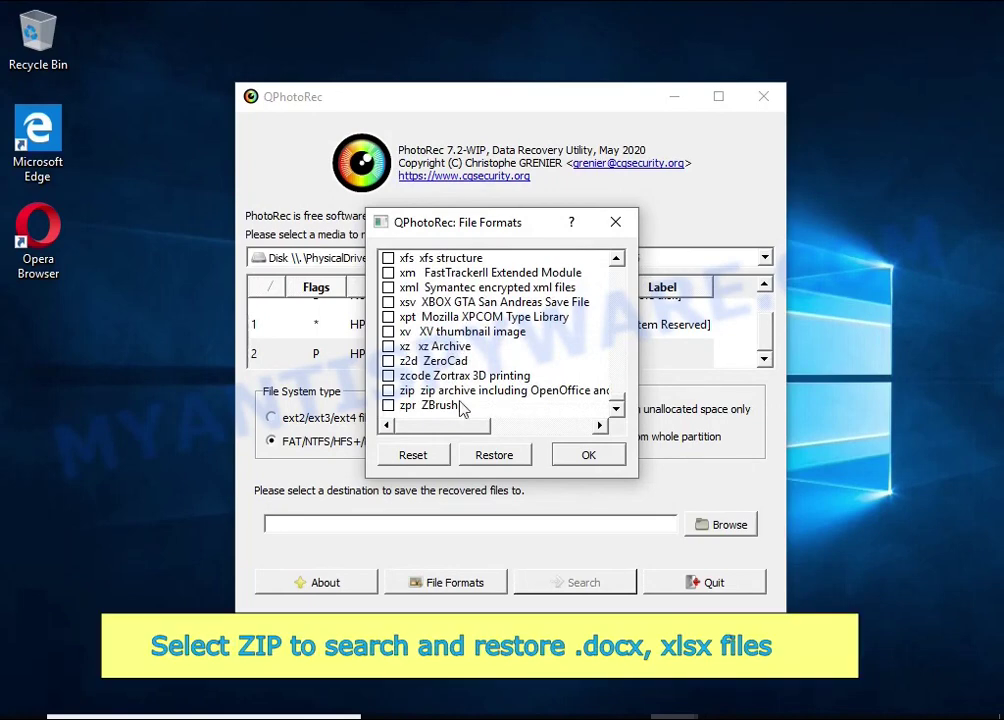